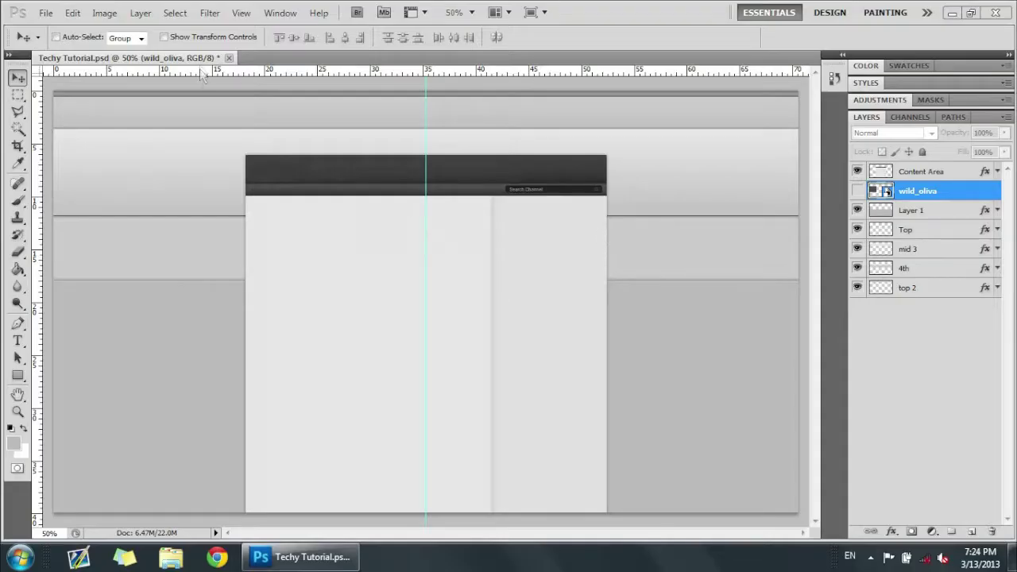
{"action": "double_click", "coordinate": [597, 26]}
{"action": "left_click_drag", "start_coordinate": [622, 8], "coordinate": [624, 29]}
{"action": "double_click", "coordinate": [623, 29]}
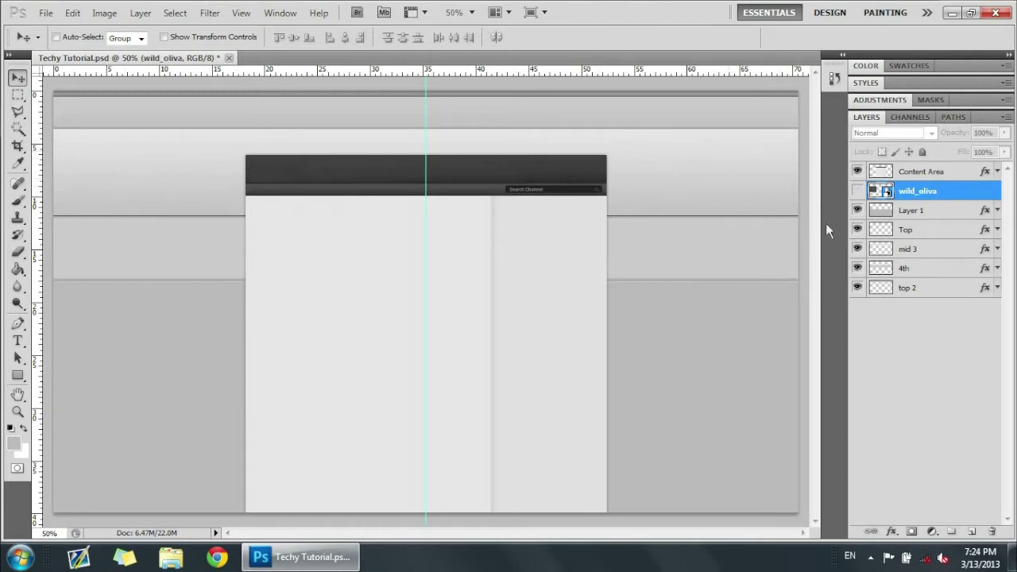
- Review the Bevel and Emboss settings in the layer style of the mid 3 layer
{"action": "double_click", "coordinate": [930, 252]}
{"action": "left_click_drag", "start_coordinate": [646, 181], "coordinate": [568, 143]}
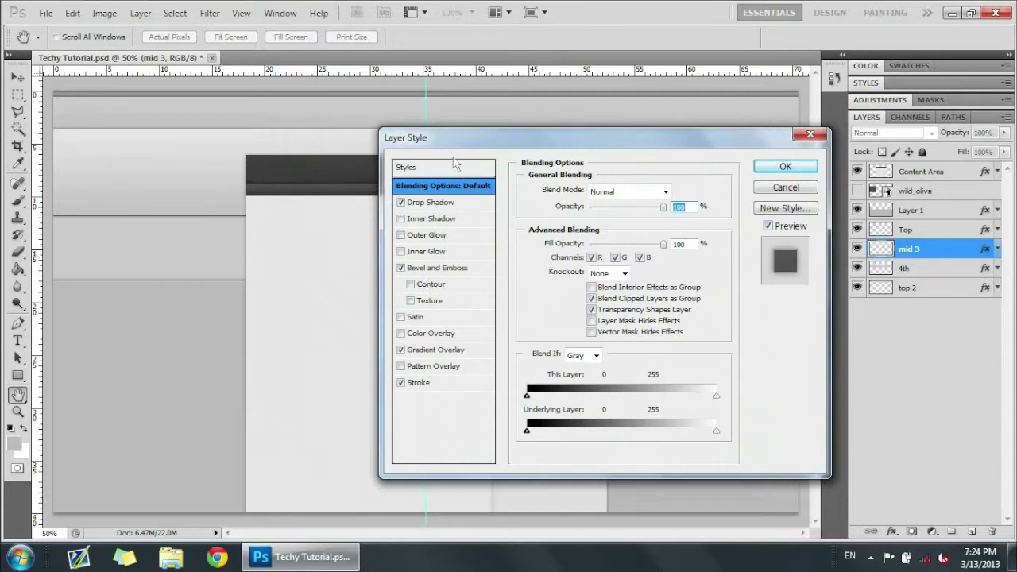
{"action": "left_click_drag", "start_coordinate": [455, 140], "coordinate": [438, 168]}
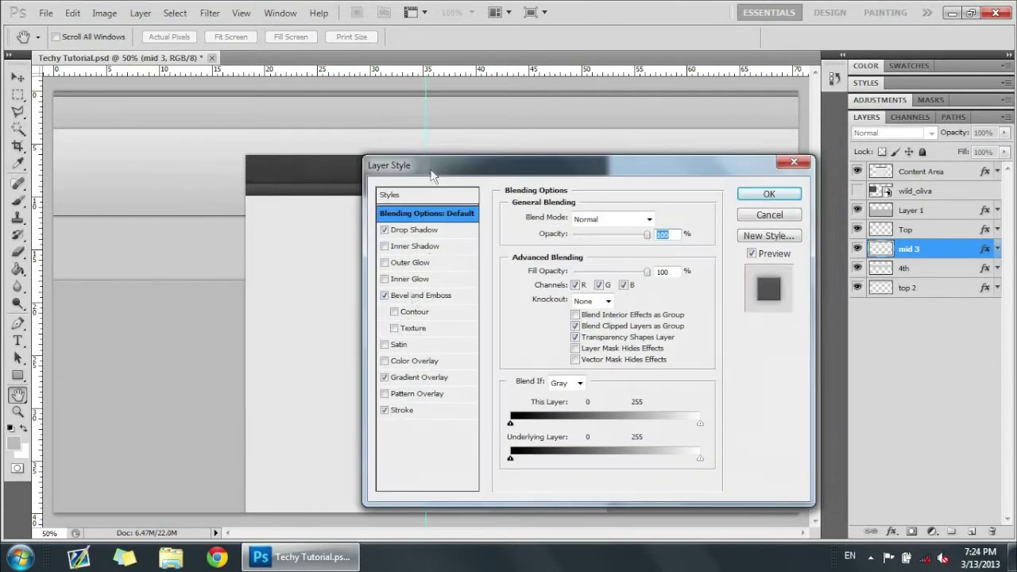
{"action": "left_click", "coordinate": [415, 296]}
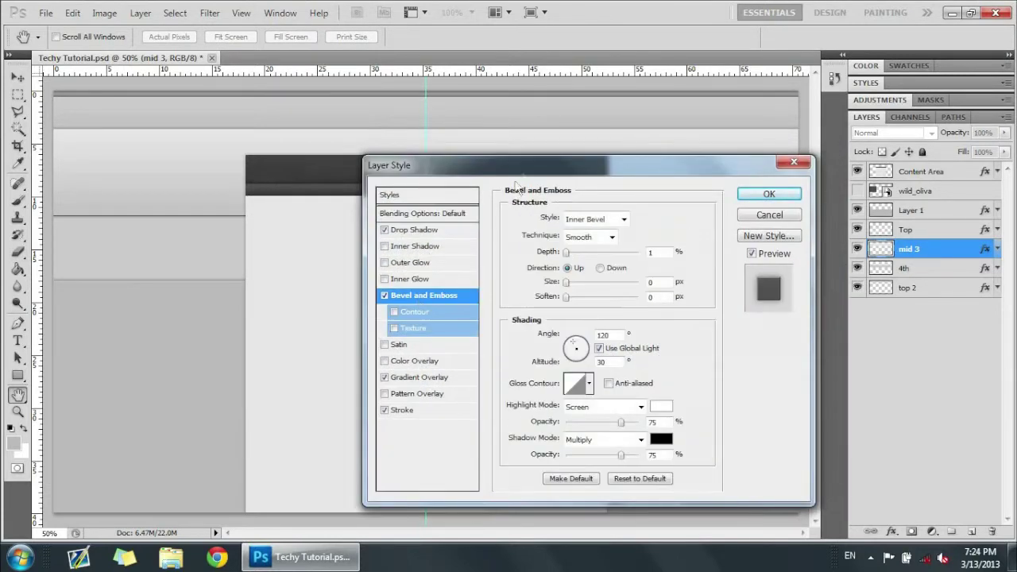
{"action": "left_click_drag", "start_coordinate": [530, 170], "coordinate": [534, 172]}
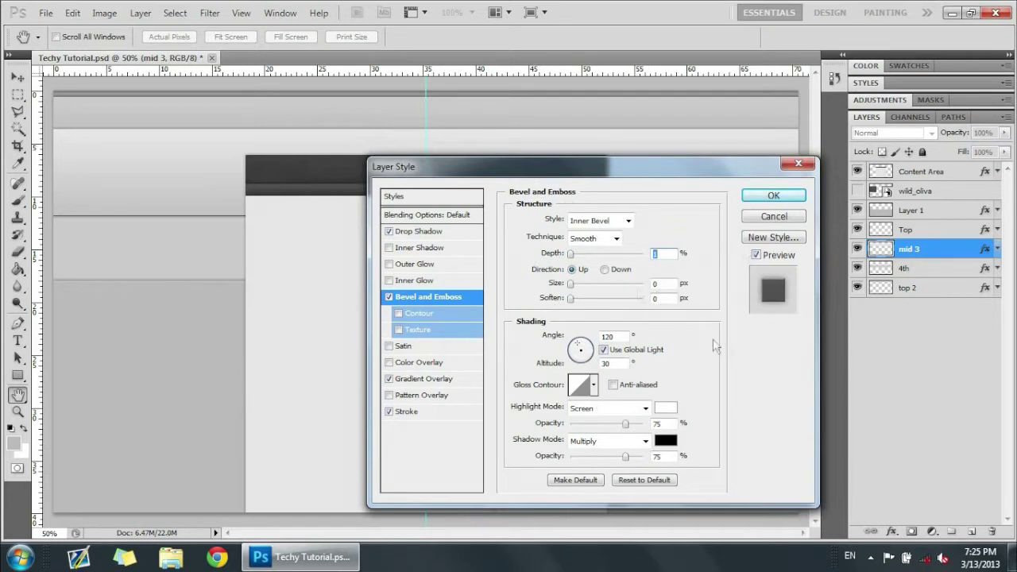
{"action": "left_click", "coordinate": [754, 195]}
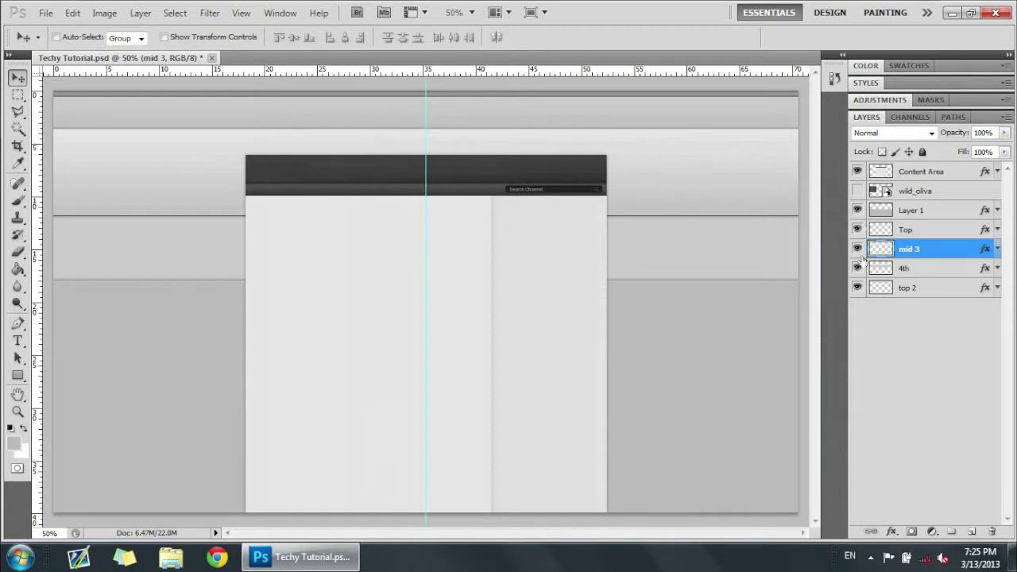
- Delete the old Layer 1 and add a new empty layer directly beneath the Content Area layer
{"action": "left_click", "coordinate": [933, 211]}
{"action": "key", "text": "Delete"}
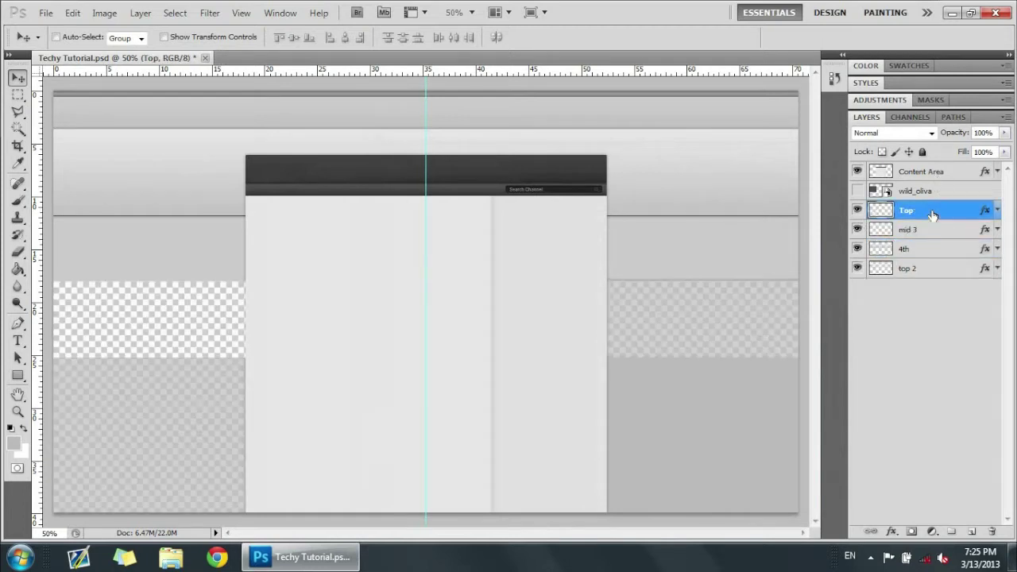
{"action": "left_click", "coordinate": [971, 531]}
{"action": "mouse_move", "coordinate": [927, 175]}
{"action": "left_mouse_down"}
{"action": "mouse_move", "coordinate": [921, 200]}
{"action": "mouse_move", "coordinate": [938, 191]}
{"action": "left_mouse_up"}
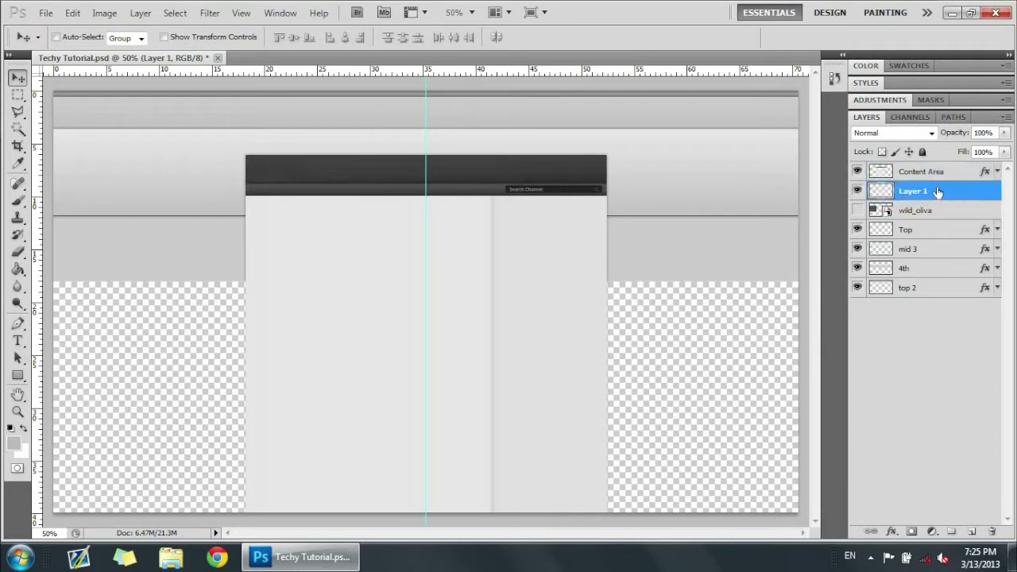
- Draw a #b1b1b1 grey rectangle on the new layer, covering the whole transparent lower part of the canvas
{"action": "left_click", "coordinate": [19, 375]}
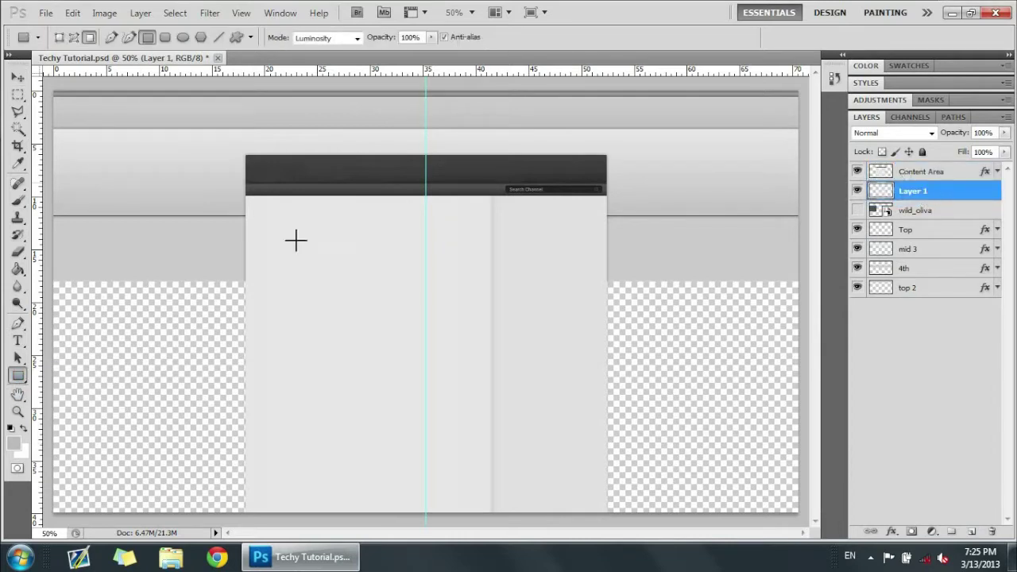
{"action": "left_click", "coordinate": [13, 443]}
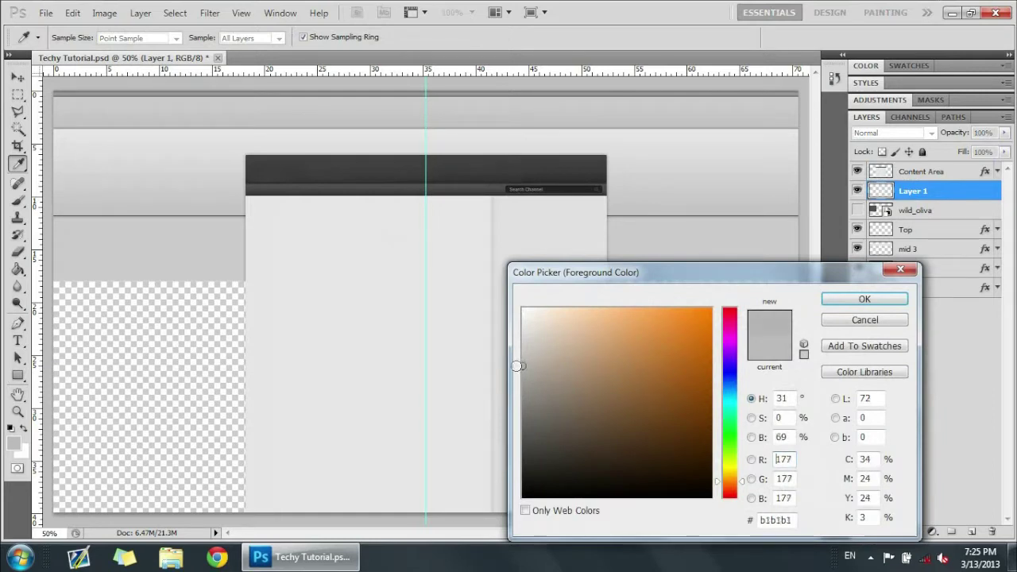
{"action": "left_click", "coordinate": [864, 299]}
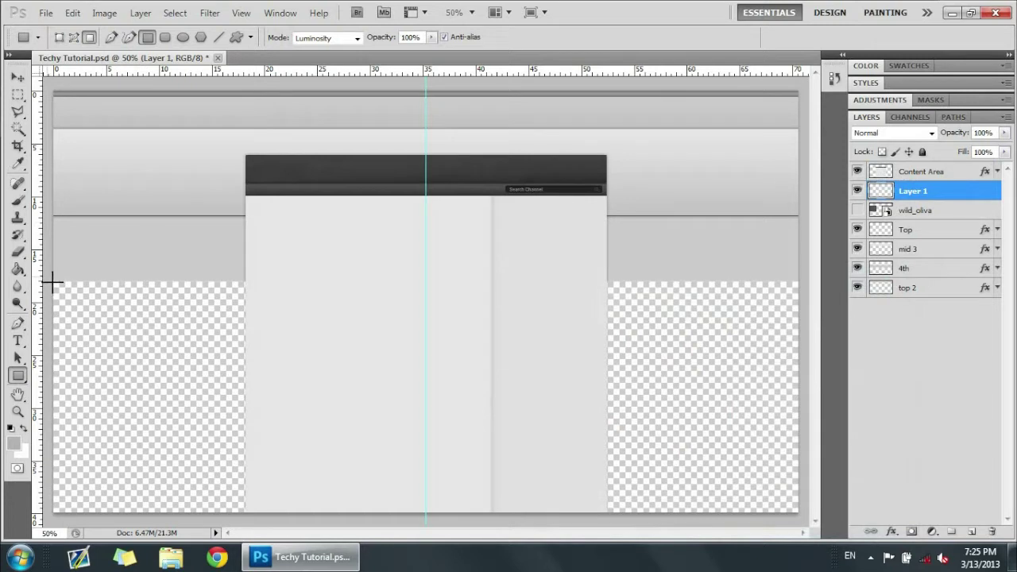
{"action": "left_click_drag", "start_coordinate": [48, 277], "coordinate": [807, 524]}
{"action": "key", "text": "v"}
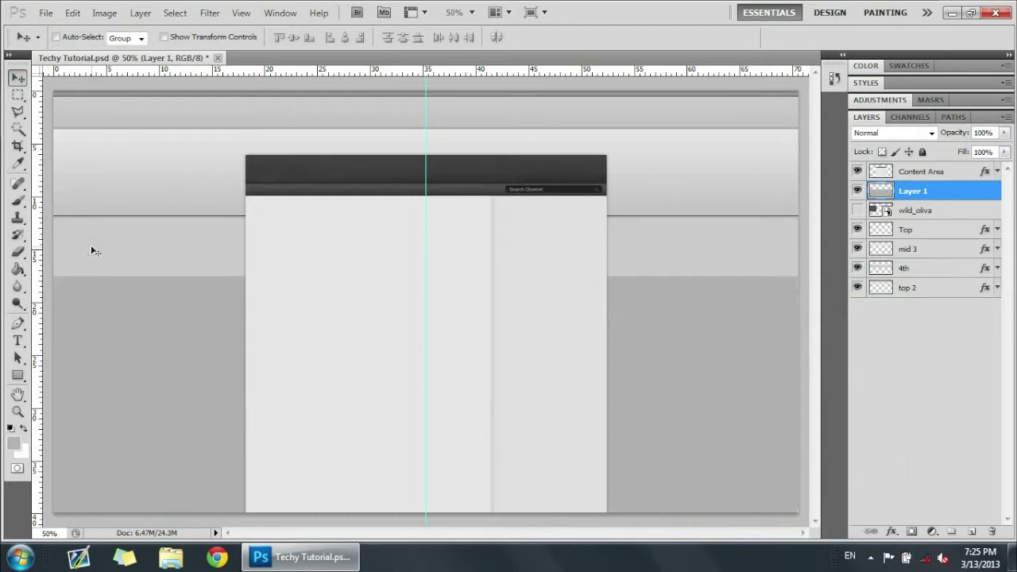
- Add a drop shadow to Layer 1 with 50% opacity, 0 px distance, 5% spread and 10 px size
{"action": "double_click", "coordinate": [951, 195]}
{"action": "left_click", "coordinate": [419, 230]}
{"action": "left_click_drag", "start_coordinate": [567, 283], "coordinate": [529, 291]}
{"action": "left_click", "coordinate": [666, 312]}
{"action": "type", "text": "10"}
{"action": "double_click", "coordinate": [659, 296]}
{"action": "type", "text": "5"}
{"action": "double_click", "coordinate": [659, 237]}
{"action": "type", "text": "50"}
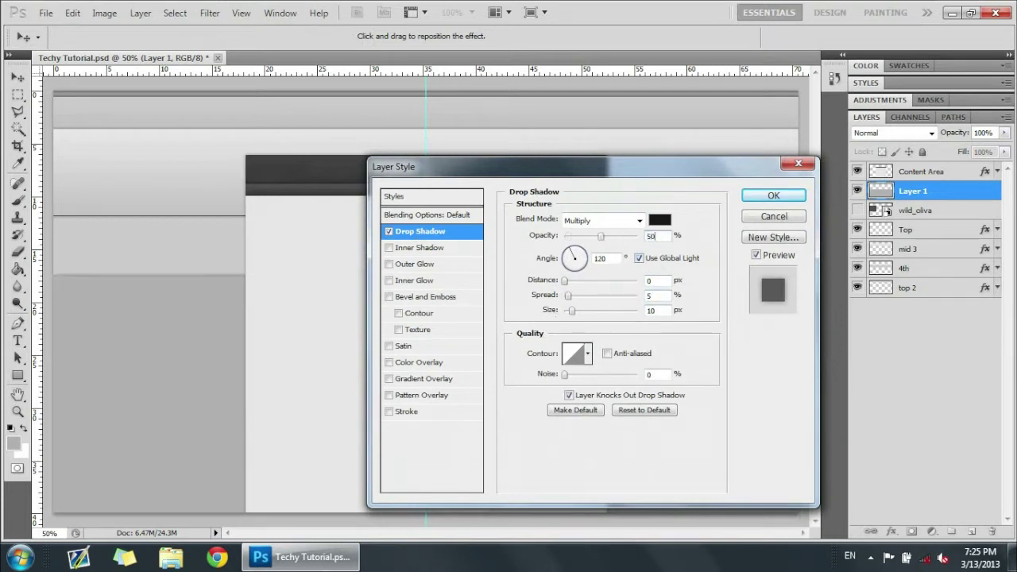
- Add Bevel and Emboss to Layer 1 with 1% depth and 0 px size, and apply the layer style
{"action": "left_click", "coordinate": [407, 300]}
{"action": "left_click_drag", "start_coordinate": [577, 253], "coordinate": [545, 270]}
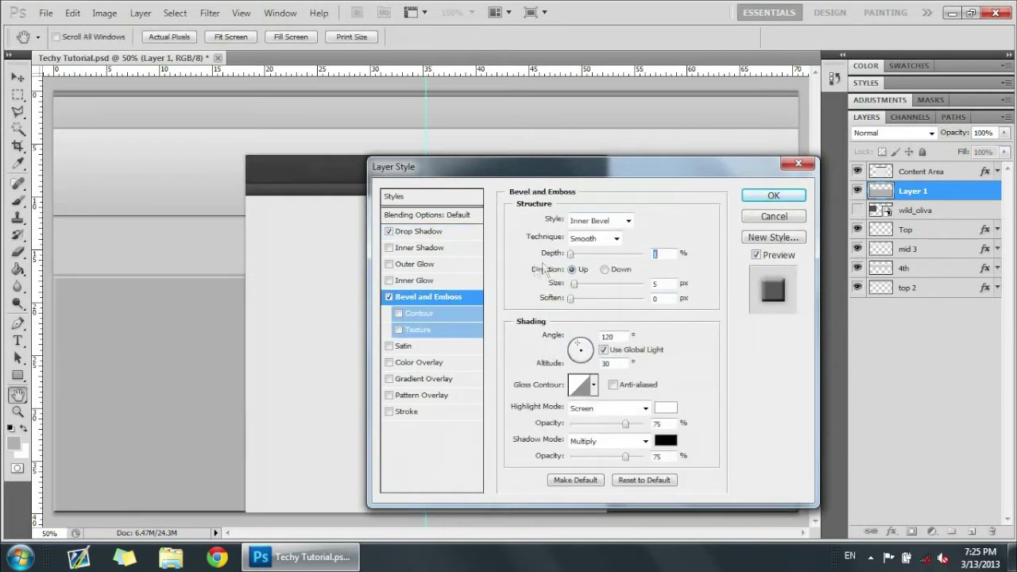
{"action": "left_click_drag", "start_coordinate": [573, 284], "coordinate": [510, 295]}
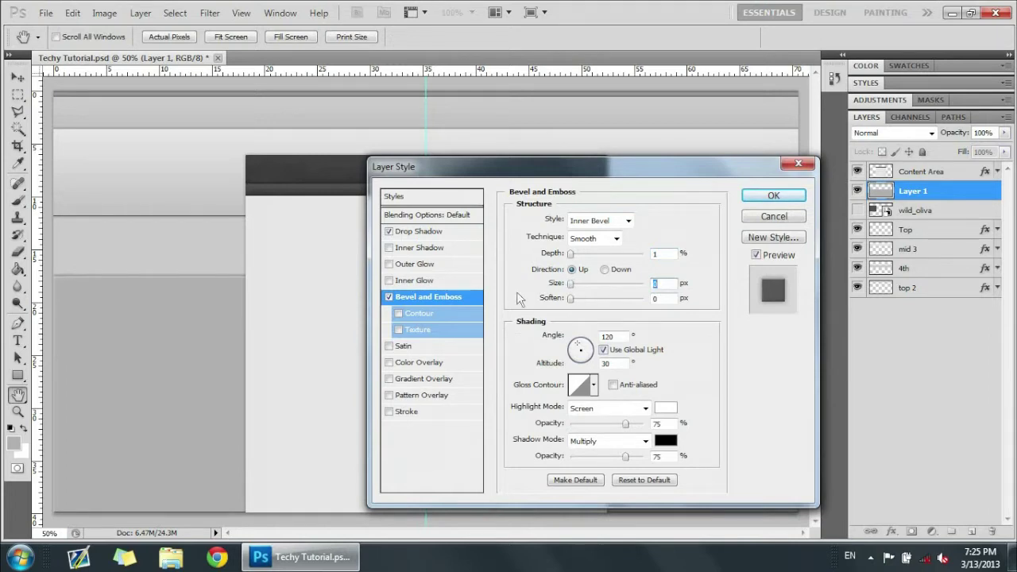
{"action": "left_click", "coordinate": [773, 196]}
- Scale the Layer 1 rectangle to about 100.8% with Free Transform and collapse the layer's effects list
{"action": "key", "text": "ctrl+t"}
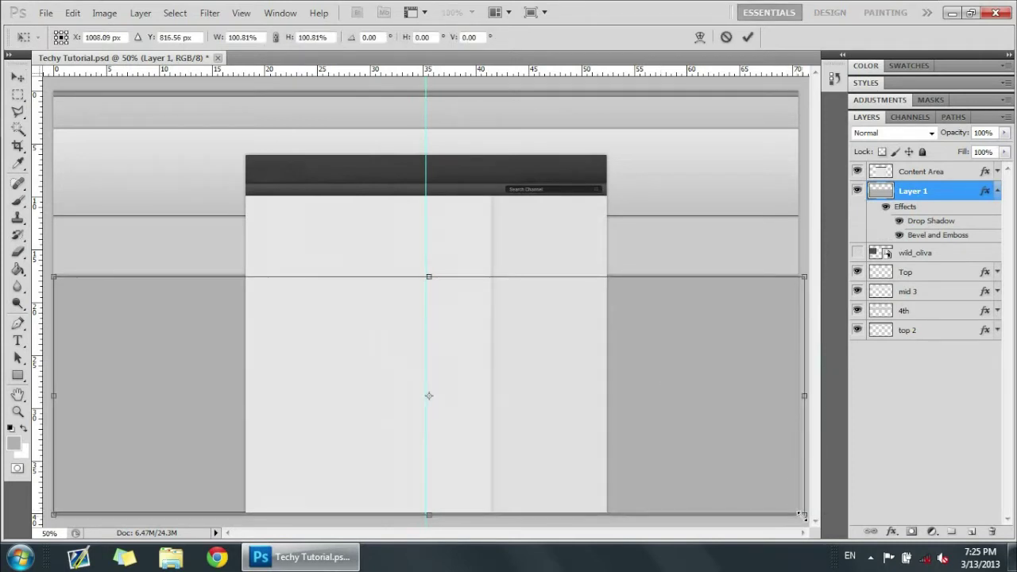
{"action": "key", "text": "Return"}
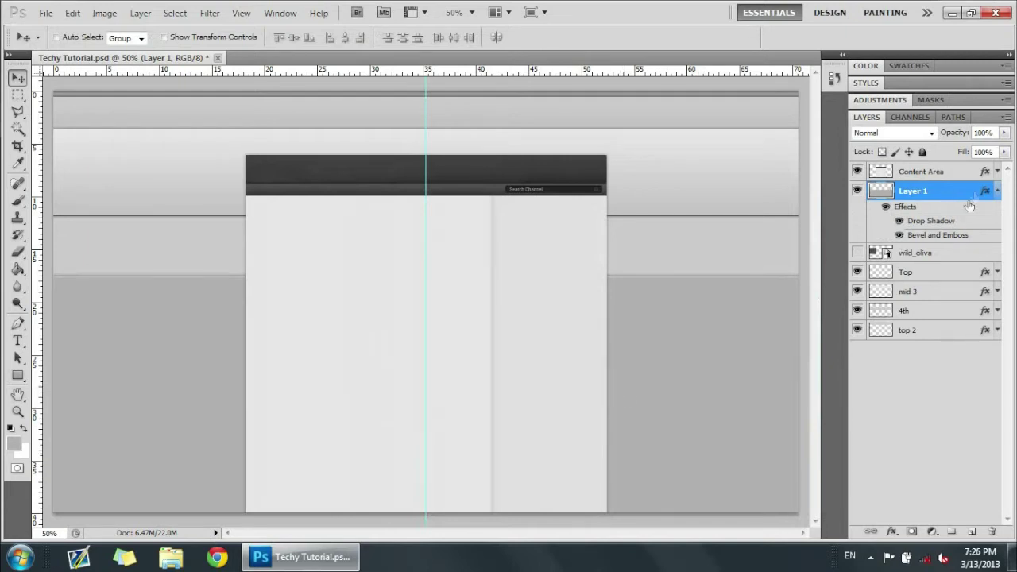
{"action": "left_click", "coordinate": [998, 192]}
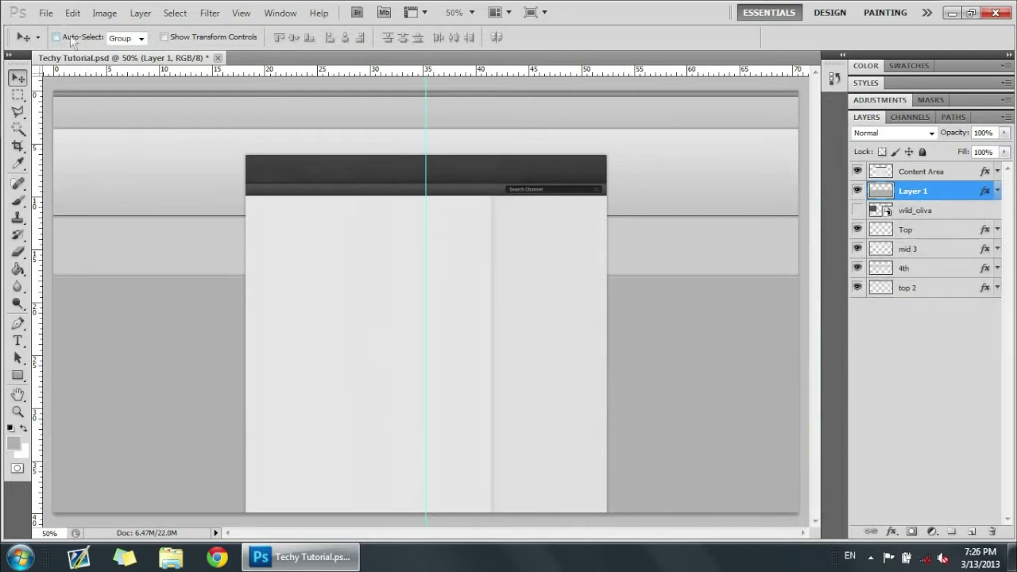
- Place the wild_oliva texture from the _Preview (PNG) folder and move it to the left of the content area, level with its header
{"action": "left_click", "coordinate": [48, 13]}
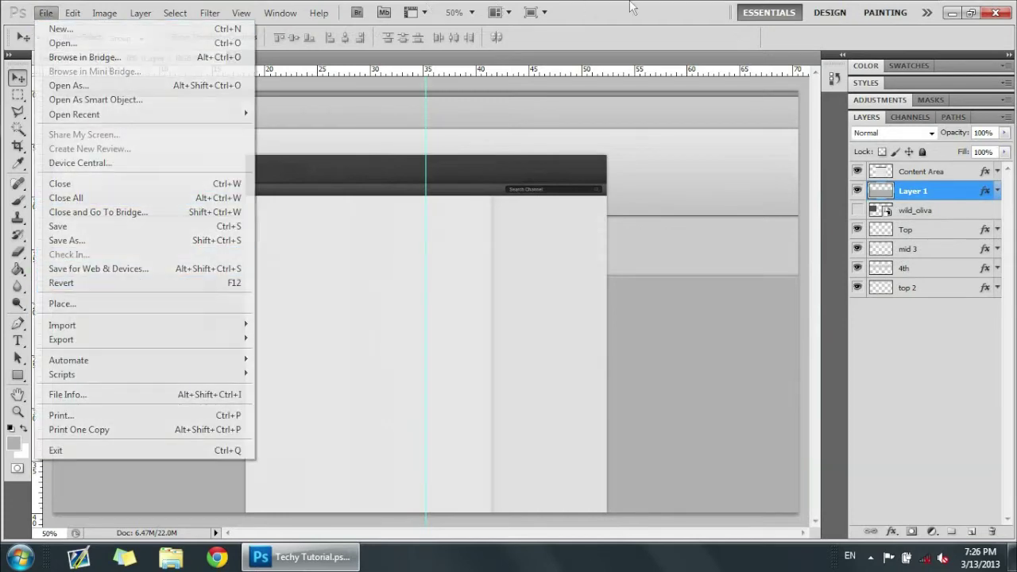
{"action": "left_click", "coordinate": [37, 14]}
{"action": "left_click", "coordinate": [46, 14]}
{"action": "left_click", "coordinate": [97, 304]}
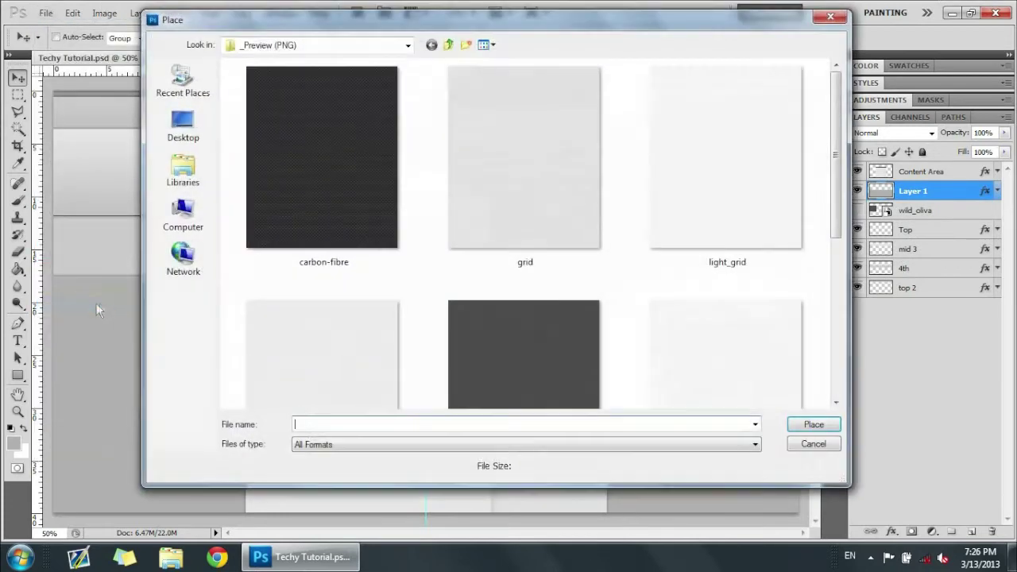
{"action": "scroll", "coordinate": [689, 224], "scroll_direction": "down", "scroll_amount": 3}
{"action": "scroll", "coordinate": [689, 225], "scroll_direction": "up", "scroll_amount": 3}
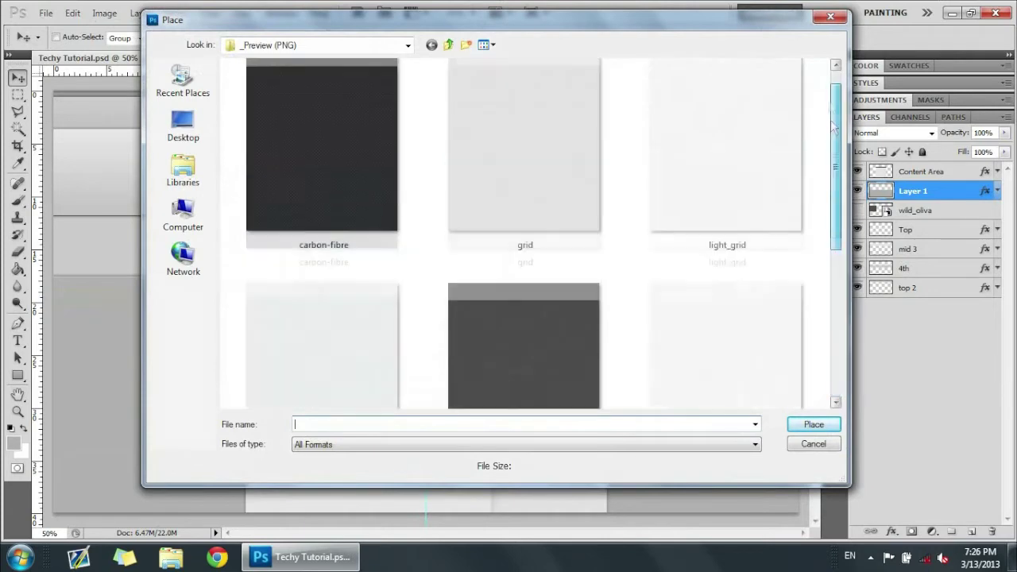
{"action": "left_click_drag", "start_coordinate": [630, 29], "coordinate": [623, 34]}
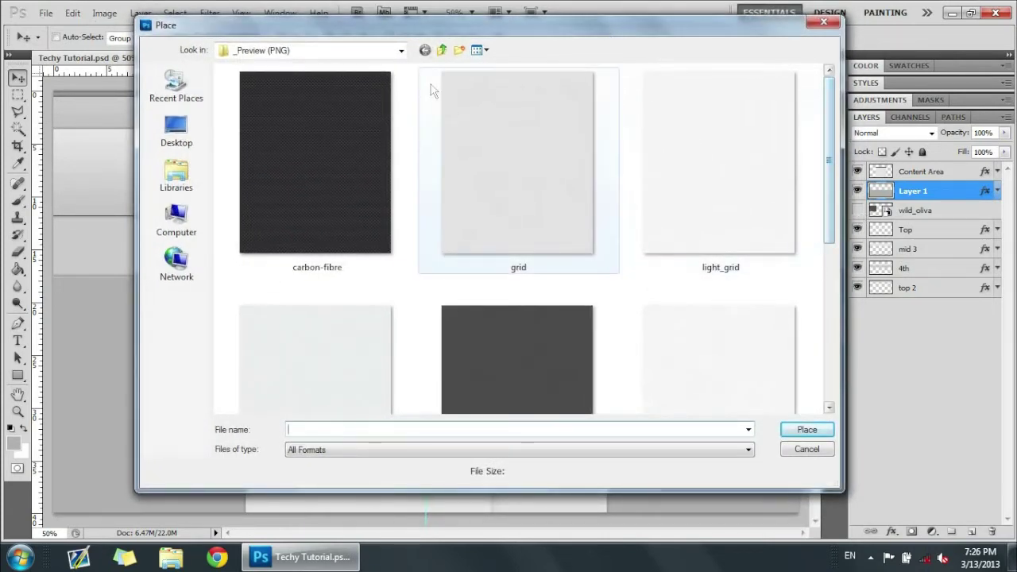
{"action": "left_click_drag", "start_coordinate": [444, 31], "coordinate": [426, 32]}
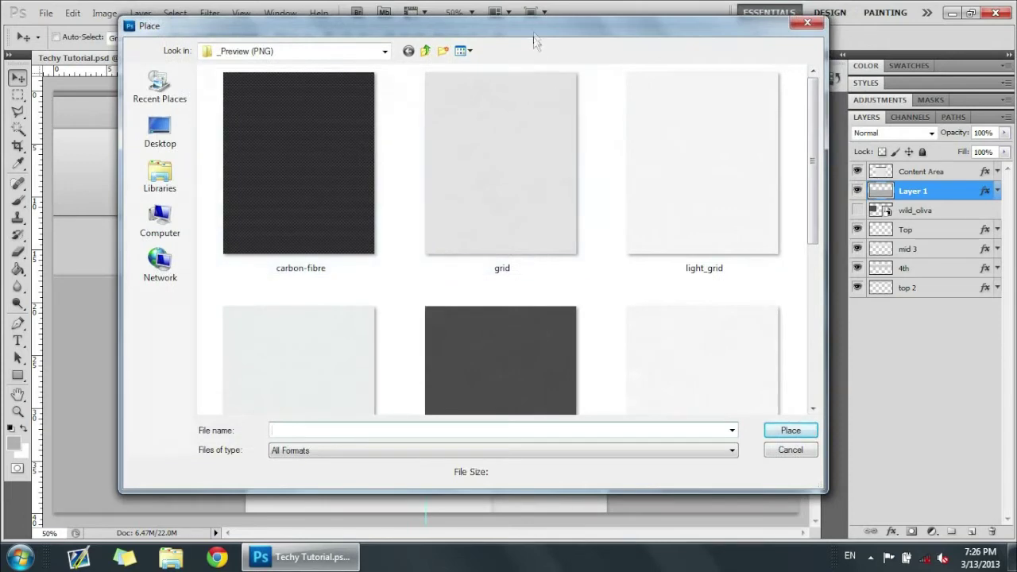
{"action": "left_click_drag", "start_coordinate": [544, 31], "coordinate": [558, 29]}
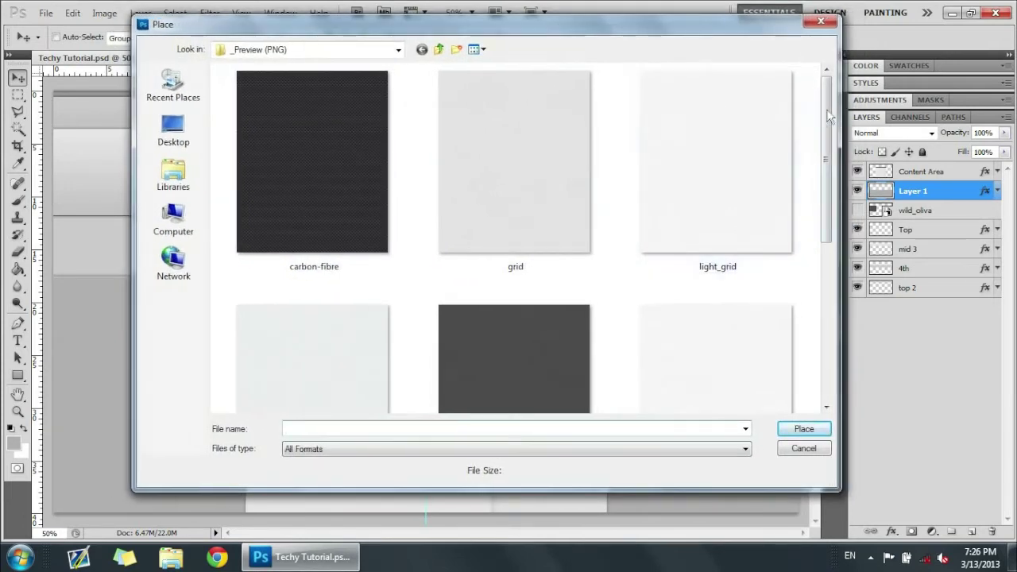
{"action": "left_click_drag", "start_coordinate": [828, 111], "coordinate": [831, 87]}
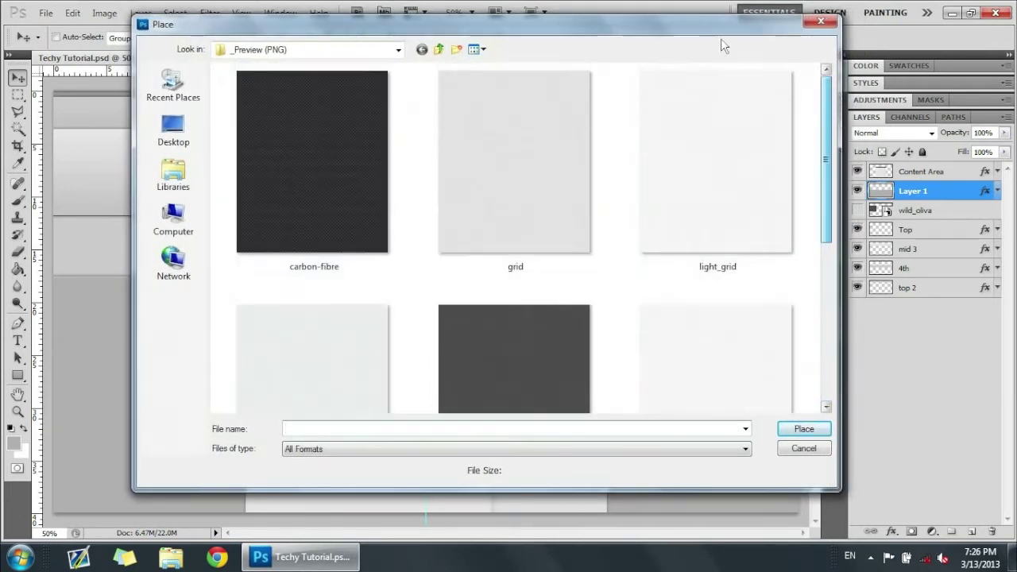
{"action": "left_click_drag", "start_coordinate": [689, 33], "coordinate": [687, 26]}
{"action": "left_click_drag", "start_coordinate": [827, 113], "coordinate": [829, 297]}
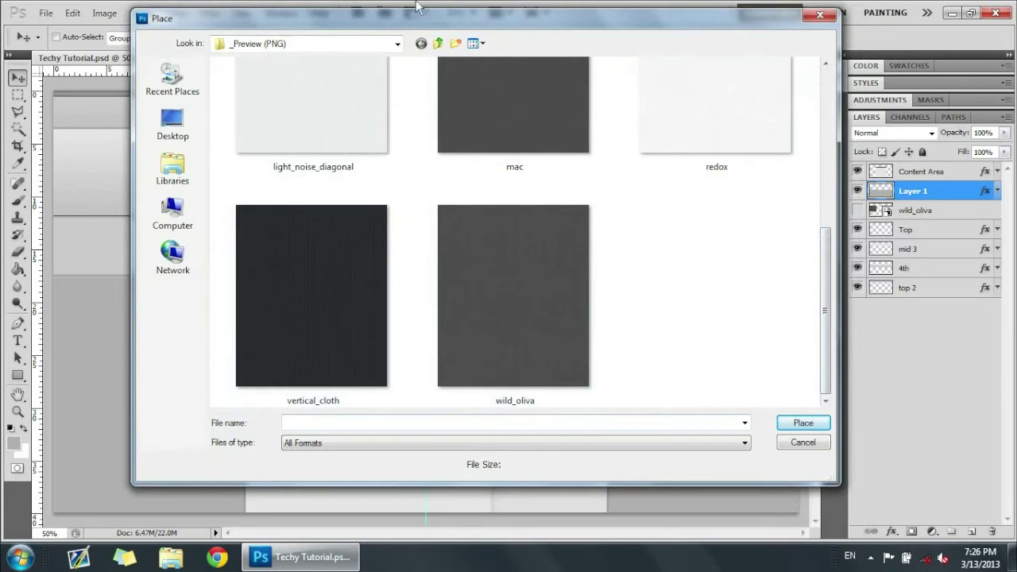
{"action": "mouse_move", "coordinate": [409, 23]}
{"action": "left_mouse_down"}
{"action": "mouse_move", "coordinate": [694, 428]}
{"action": "mouse_move", "coordinate": [636, 237]}
{"action": "mouse_move", "coordinate": [631, 89]}
{"action": "mouse_move", "coordinate": [378, 20]}
{"action": "mouse_move", "coordinate": [411, 40]}
{"action": "left_mouse_up"}
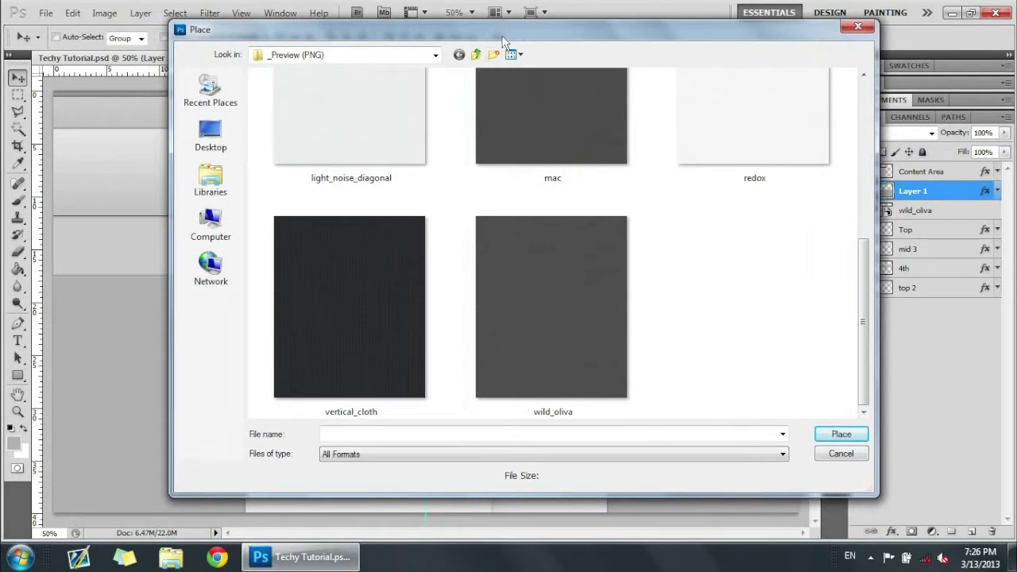
{"action": "left_click_drag", "start_coordinate": [502, 39], "coordinate": [492, 39]}
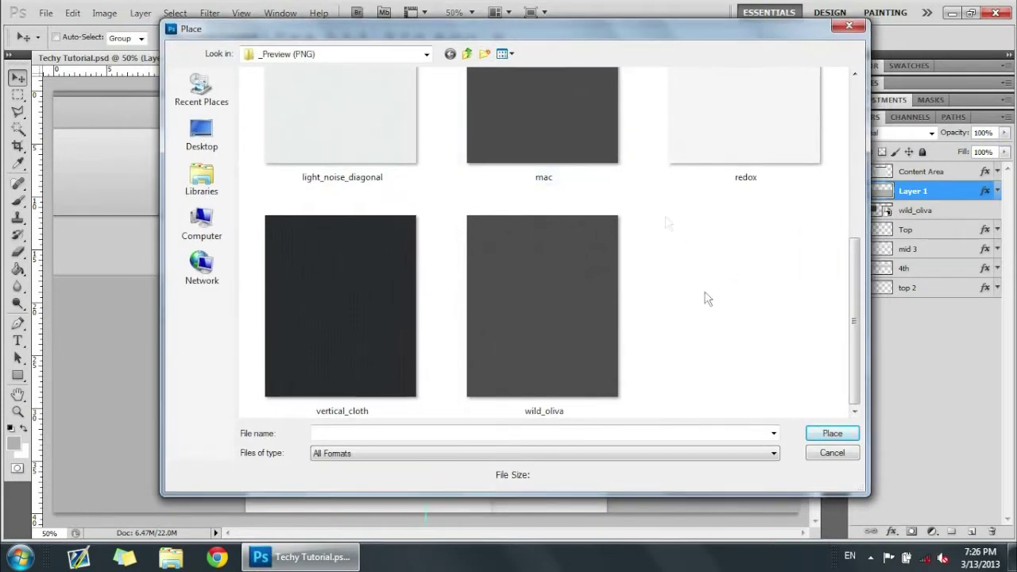
{"action": "left_click", "coordinate": [584, 359]}
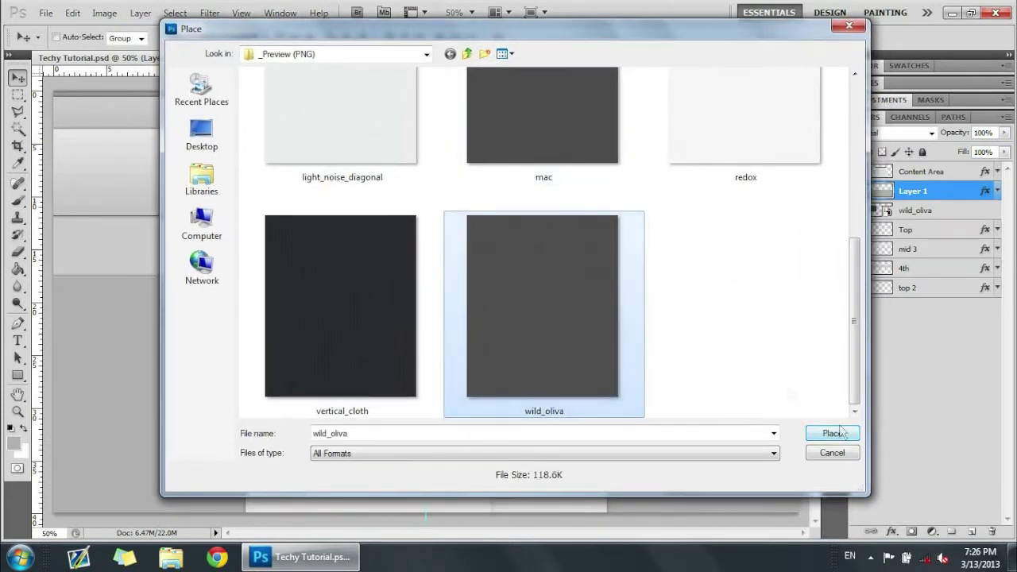
{"action": "left_click", "coordinate": [840, 433]}
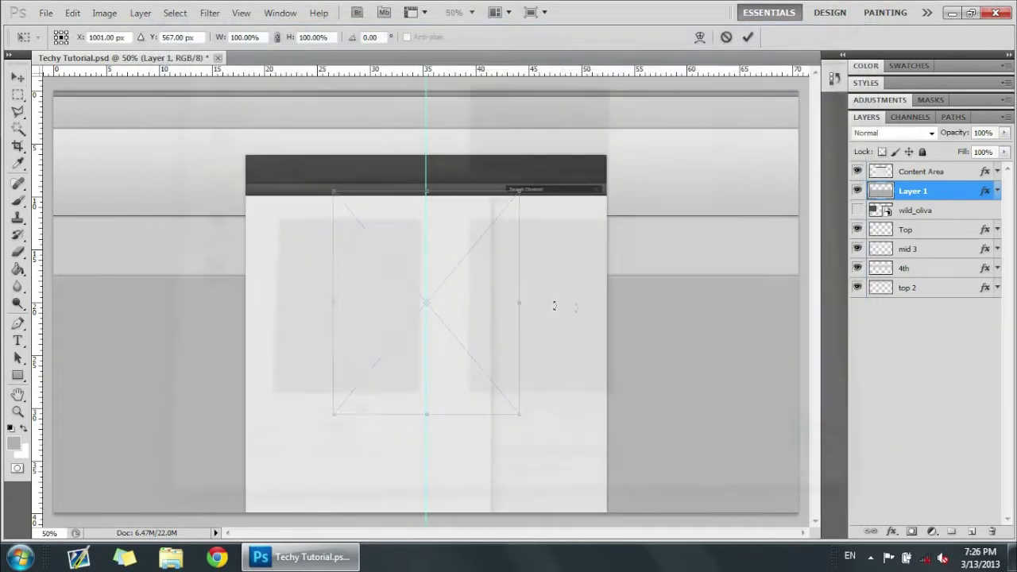
{"action": "left_click_drag", "start_coordinate": [494, 299], "coordinate": [219, 264]}
- Try to flip the placed wild_oliva texture horizontally
{"action": "left_click", "coordinate": [72, 13]}
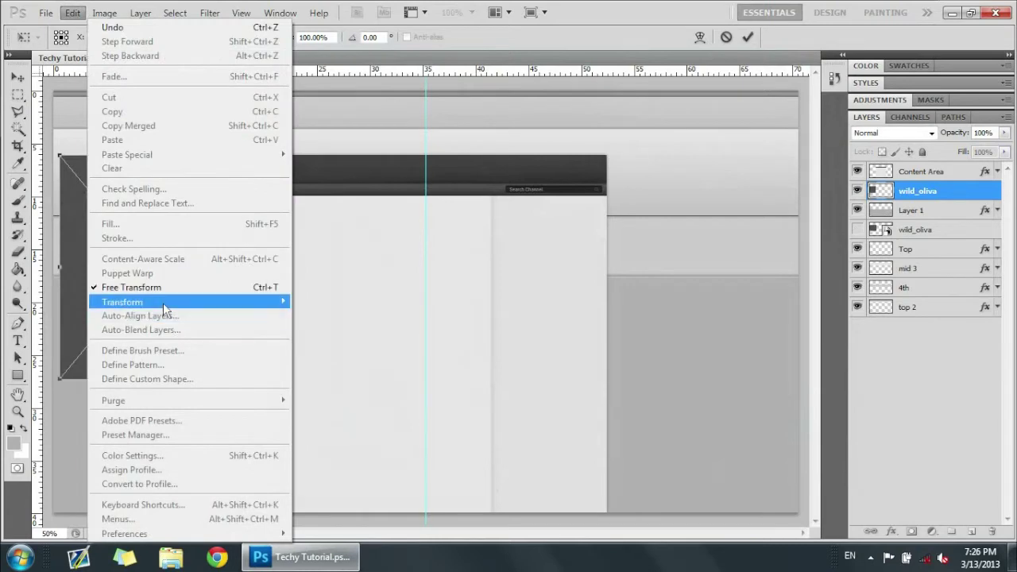
{"action": "mouse_move", "coordinate": [165, 308]}
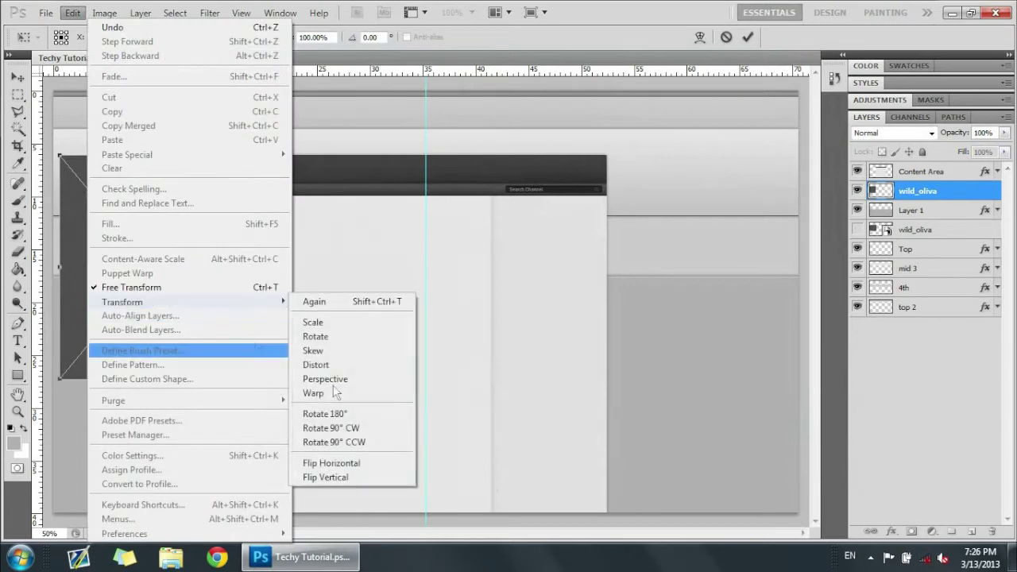
{"action": "left_click", "coordinate": [350, 463]}
{"action": "left_click", "coordinate": [70, 12]}
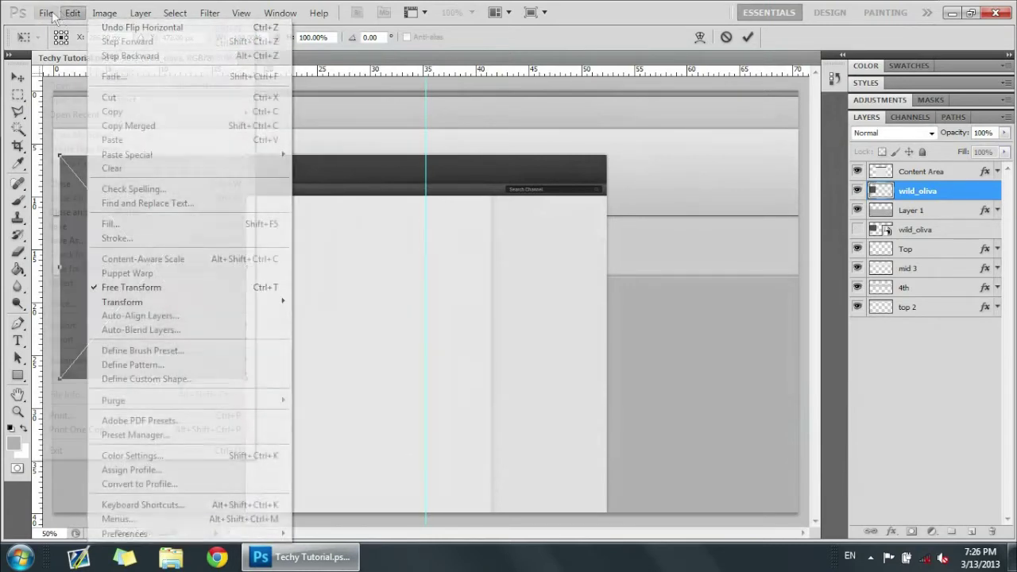
{"action": "left_click", "coordinate": [386, 159]}
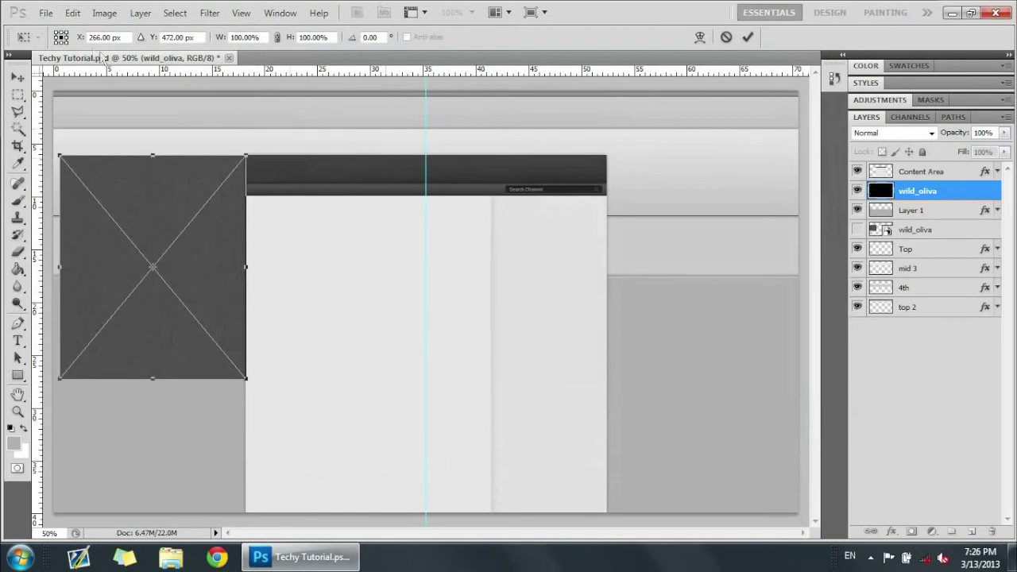
{"action": "left_click", "coordinate": [46, 13]}
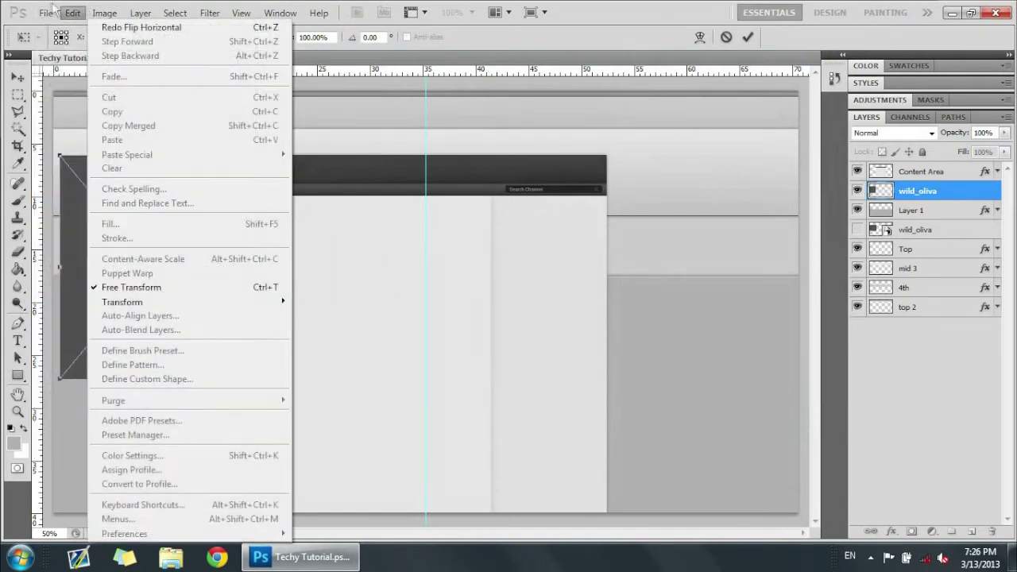
- Rotate the placed wild_oliva texture 90° clockwise and apply the transformation
{"action": "left_click", "coordinate": [49, 13]}
{"action": "left_click", "coordinate": [72, 13]}
{"action": "mouse_move", "coordinate": [159, 302]}
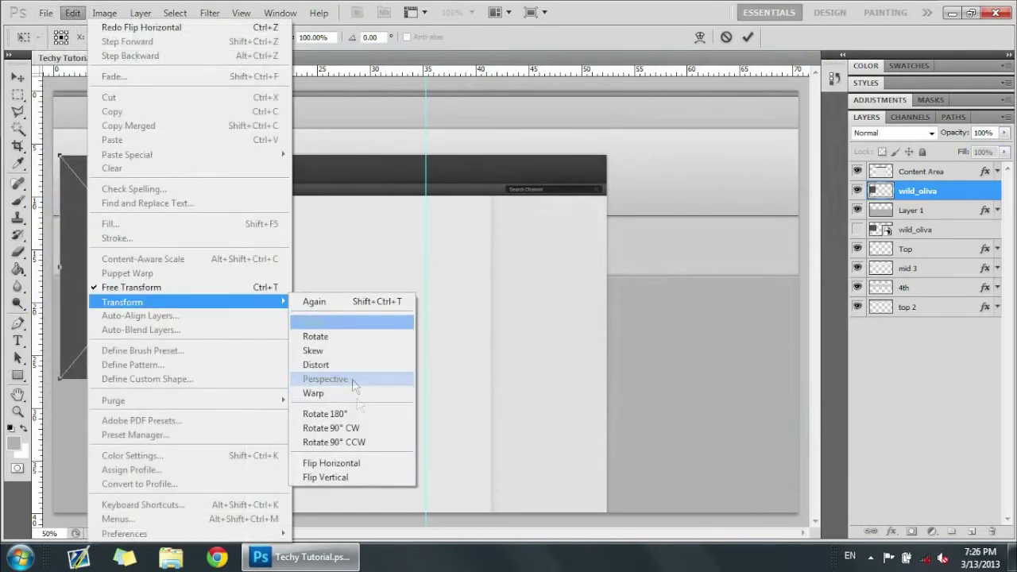
{"action": "left_click", "coordinate": [330, 427]}
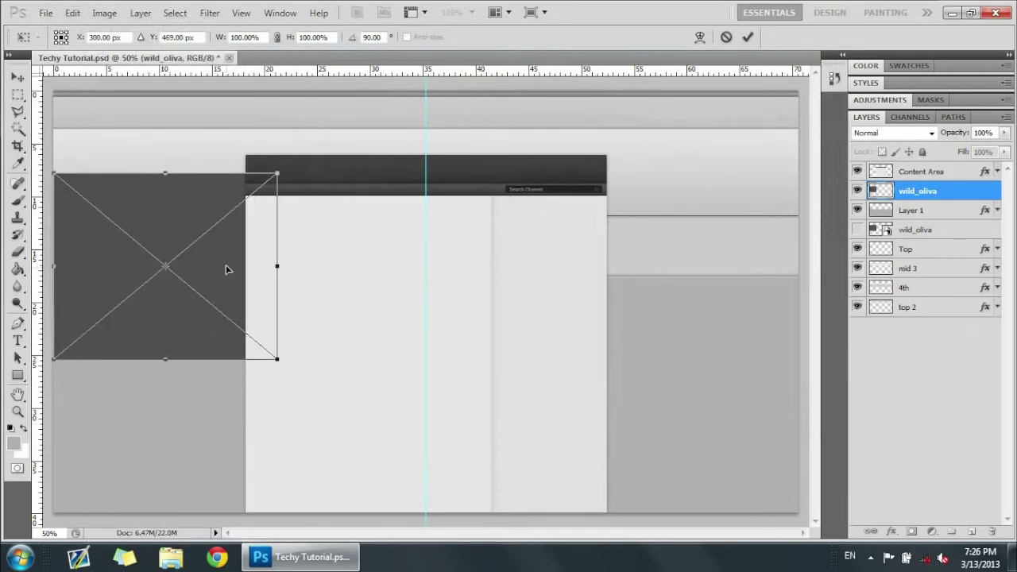
{"action": "key", "text": "Return"}
- Duplicate the wild_oliva texture to the right of the content area and lower the copy until it lines up with the original
{"action": "left_click_drag", "start_coordinate": [556, 275], "coordinate": [710, 260]}
{"action": "key", "text": "Down"}
{"action": "key", "text": "Down"}
{"action": "key", "text": "Down"}
{"action": "key", "text": "Down"}
{"action": "key", "text": "Down"}
{"action": "key", "text": "Down"}
{"action": "key", "text": "Down"}
{"action": "key", "text": "Down"}
{"action": "key", "text": "Down"}
{"action": "key", "text": "Down"}
{"action": "key", "text": "Down"}
{"action": "key", "text": "Down"}
{"action": "key", "text": "Down"}
{"action": "key", "text": "Down"}
{"action": "key", "text": "Down"}
{"action": "key", "text": "Down"}
{"action": "key", "text": "Down"}
{"action": "key", "text": "Down"}
{"action": "key", "text": "Down"}
{"action": "key", "text": "Down"}
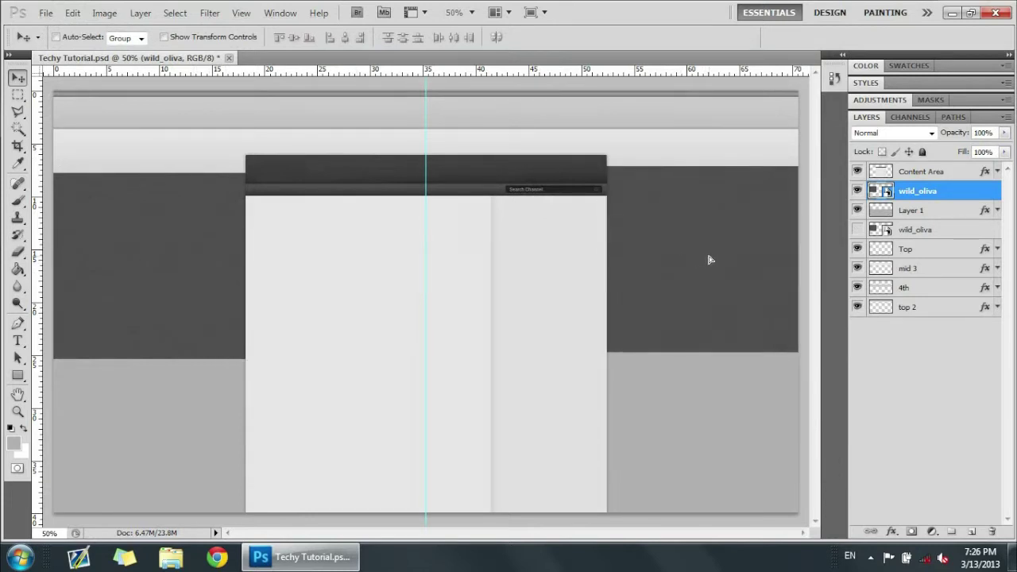
{"action": "key", "text": "alt+Down"}
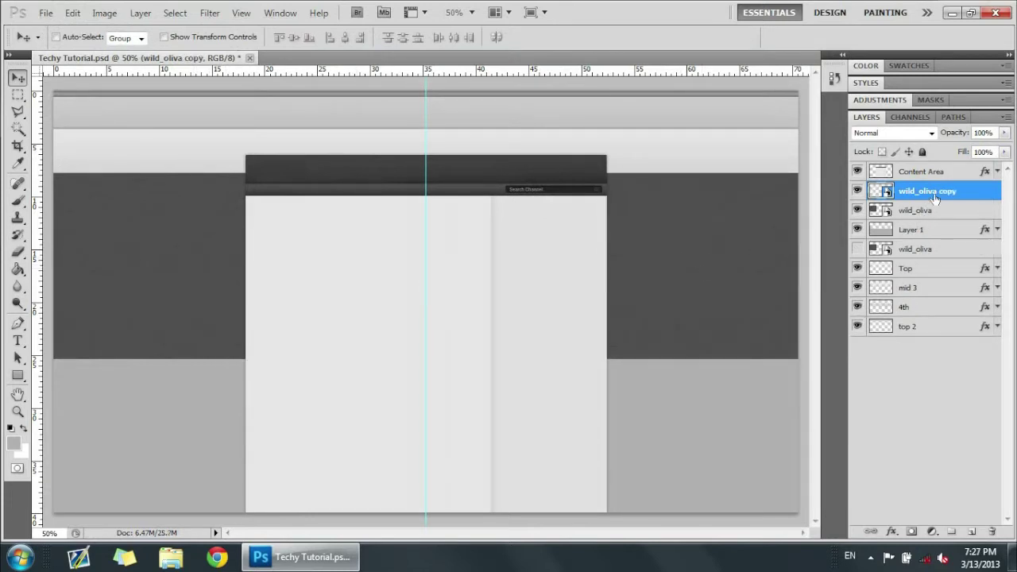
- Rasterize the visible wild_oliva and wild_oliva copy layers together
{"action": "left_click", "coordinate": [935, 209], "text": "shift"}
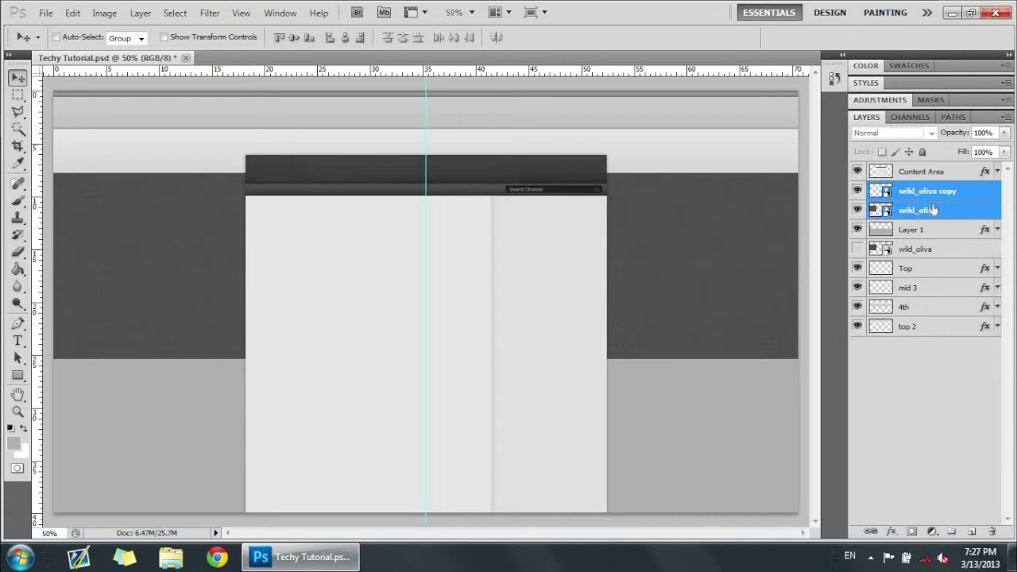
{"action": "right_click", "coordinate": [934, 209]}
{"action": "left_click", "coordinate": [794, 303]}
- Merge the two rasterized wild_oliva layers into a single layer
{"action": "left_click", "coordinate": [941, 196]}
{"action": "left_click", "coordinate": [942, 210]}
{"action": "left_click", "coordinate": [942, 193]}
{"action": "left_click", "coordinate": [943, 210], "text": "shift"}
{"action": "right_click", "coordinate": [944, 195]}
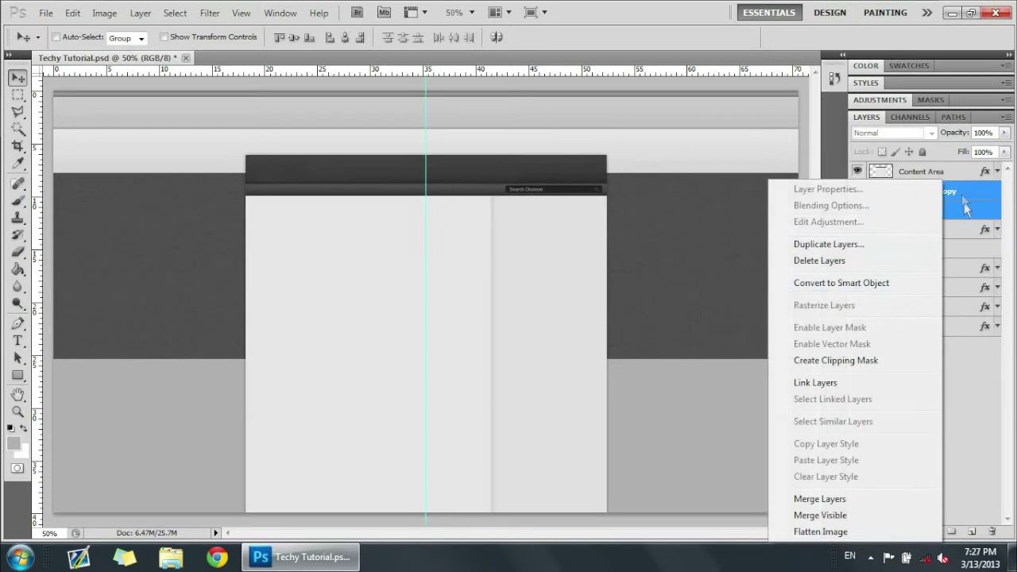
{"action": "left_click", "coordinate": [961, 197]}
{"action": "left_click", "coordinate": [949, 194]}
{"action": "left_click", "coordinate": [944, 209], "text": "shift"}
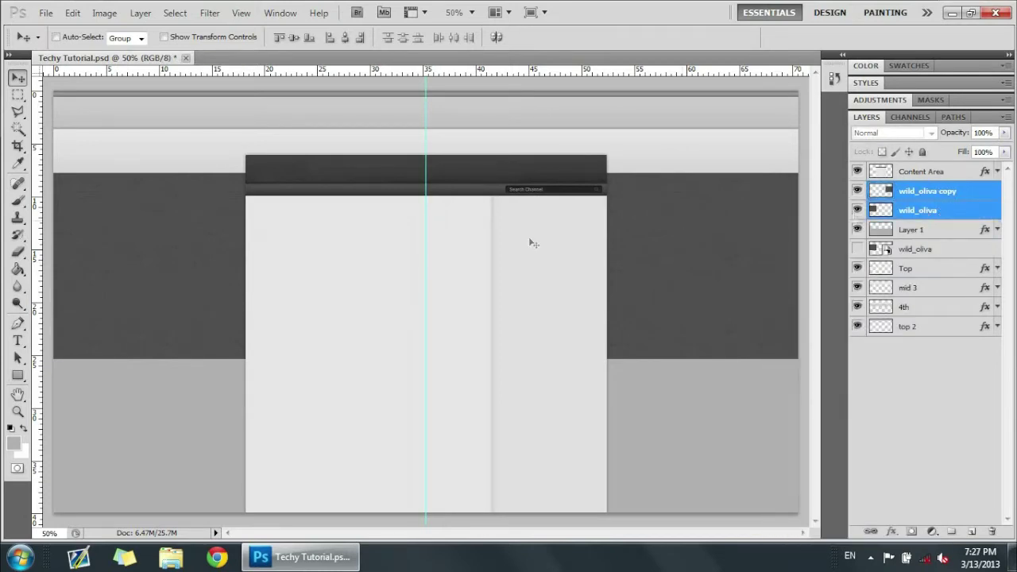
{"action": "right_click", "coordinate": [941, 203]}
{"action": "left_click", "coordinate": [807, 499]}
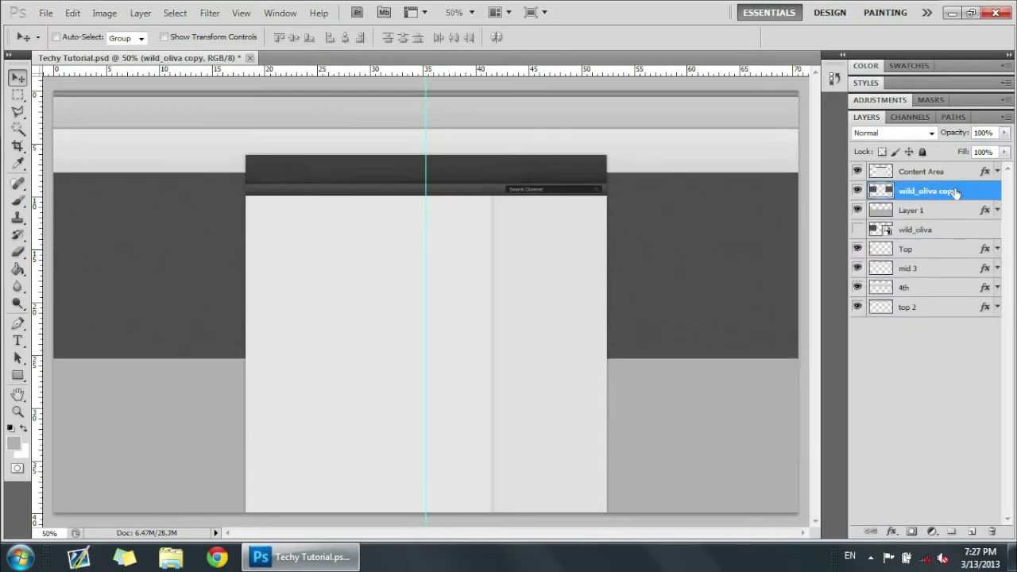
{"action": "right_click", "coordinate": [966, 192]}
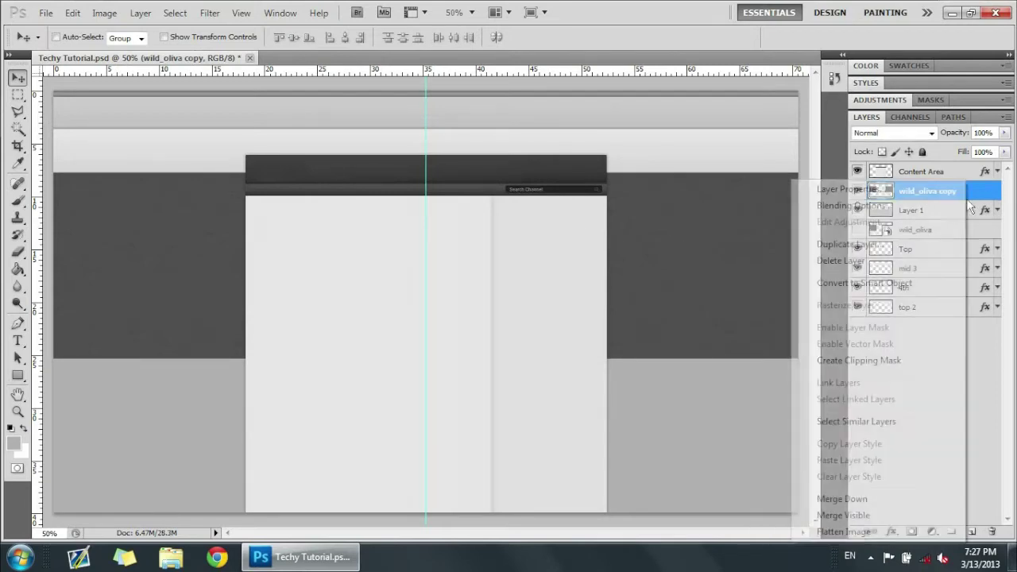
{"action": "left_click", "coordinate": [635, 173]}
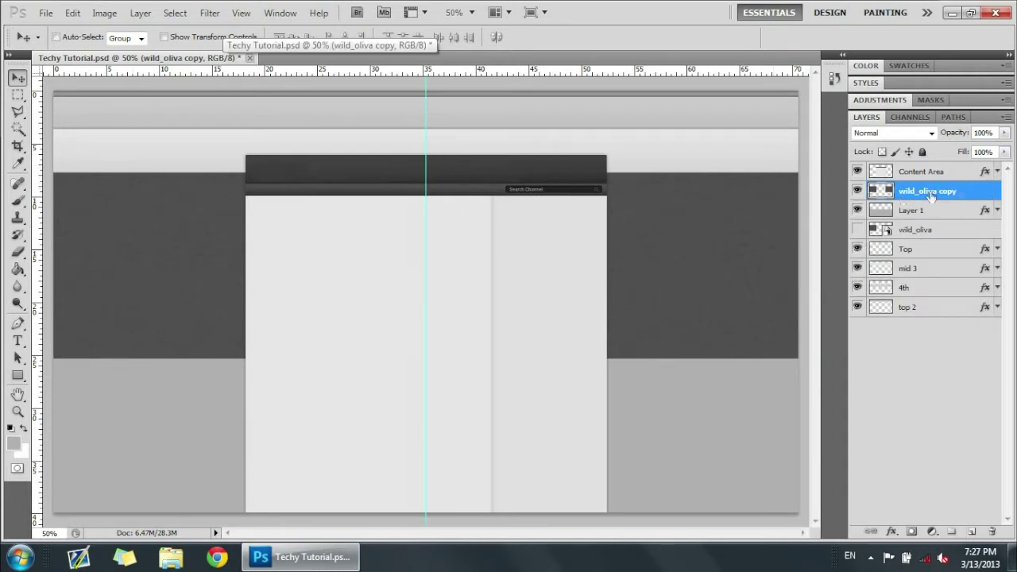
- Set the merged wild_oliva copy layer's opacity to 25% to reveal the background bands beneath it
{"action": "left_click", "coordinate": [18, 95]}
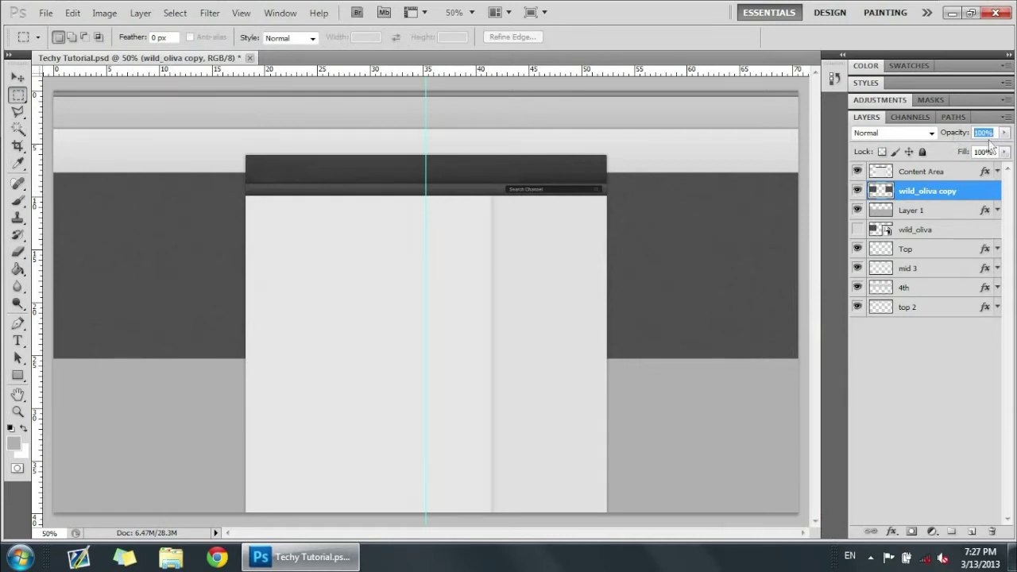
{"action": "type", "text": "25"}
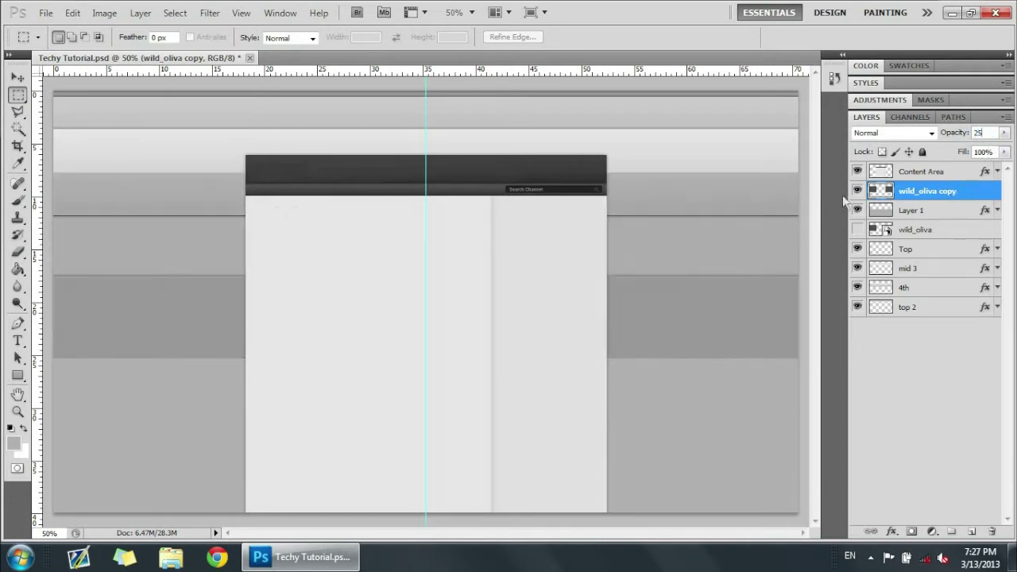
{"action": "right_click", "coordinate": [25, 101]}
{"action": "left_click", "coordinate": [95, 93]}
{"action": "left_click_drag", "start_coordinate": [40, 140], "coordinate": [129, 149]}
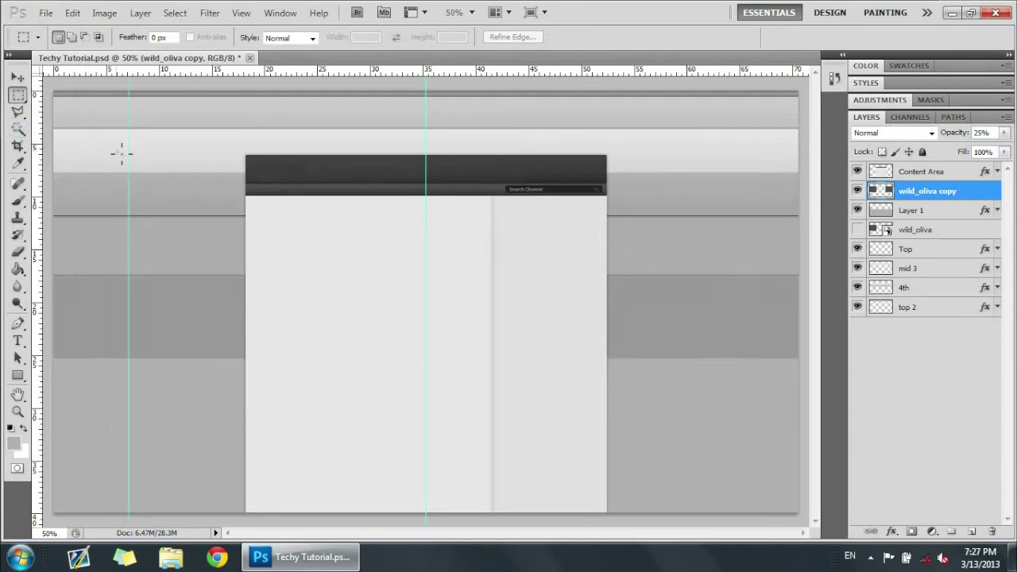
{"action": "key", "text": "ctrl+z"}
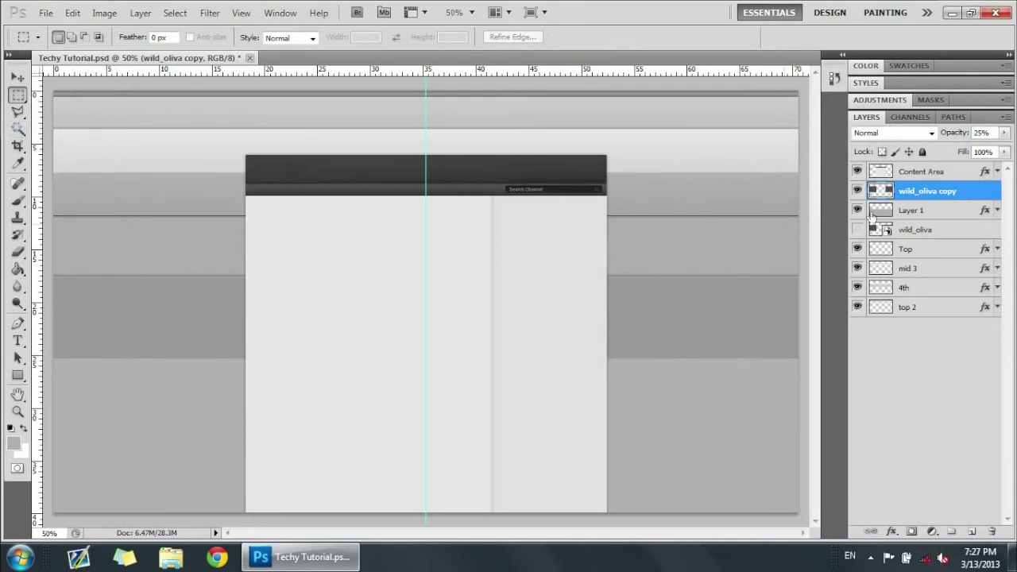
- Marquee-select the full-width texture area above the middle background band, delete it from the wild_oliva copy layer and deselect
{"action": "left_click_drag", "start_coordinate": [578, 205], "coordinate": [805, 213]}
{"action": "left_click", "coordinate": [55, 156]}
{"action": "left_click_drag", "start_coordinate": [575, 201], "coordinate": [804, 212]}
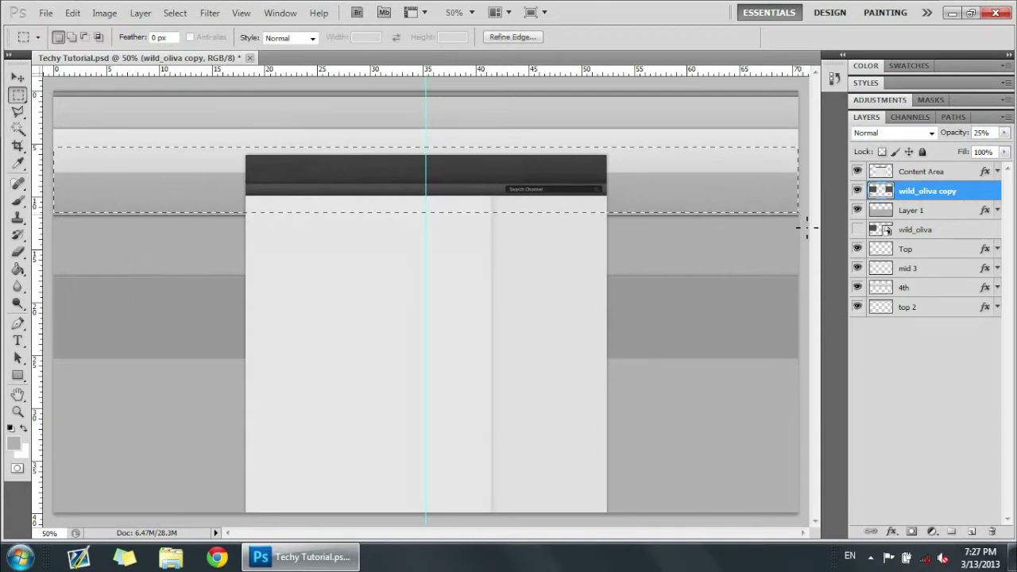
{"action": "key", "text": "Delete"}
{"action": "key", "text": "ctrl+d"}
- Marquee-select the full-width texture area below the middle background band, delete it and deselect
{"action": "left_click_drag", "start_coordinate": [180, 323], "coordinate": [54, 279]}
{"action": "key", "text": "Delete"}
{"action": "left_click", "coordinate": [952, 385]}
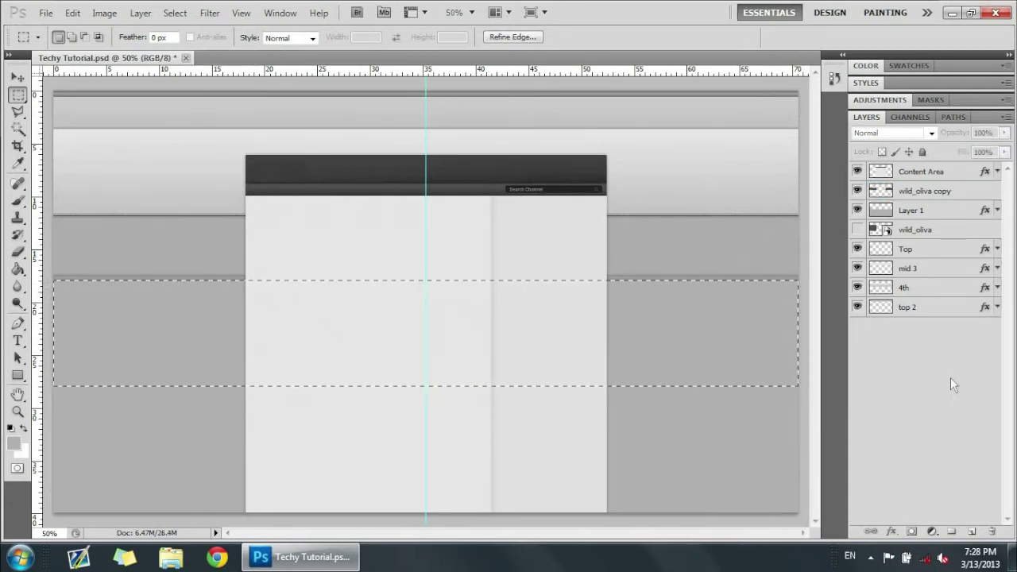
{"action": "key", "text": "ctrl+d"}
- Move the wild_oliva copy layer between mid 3 and 4th, and set its opacity to 100%
{"action": "left_click_drag", "start_coordinate": [921, 190], "coordinate": [914, 278]}
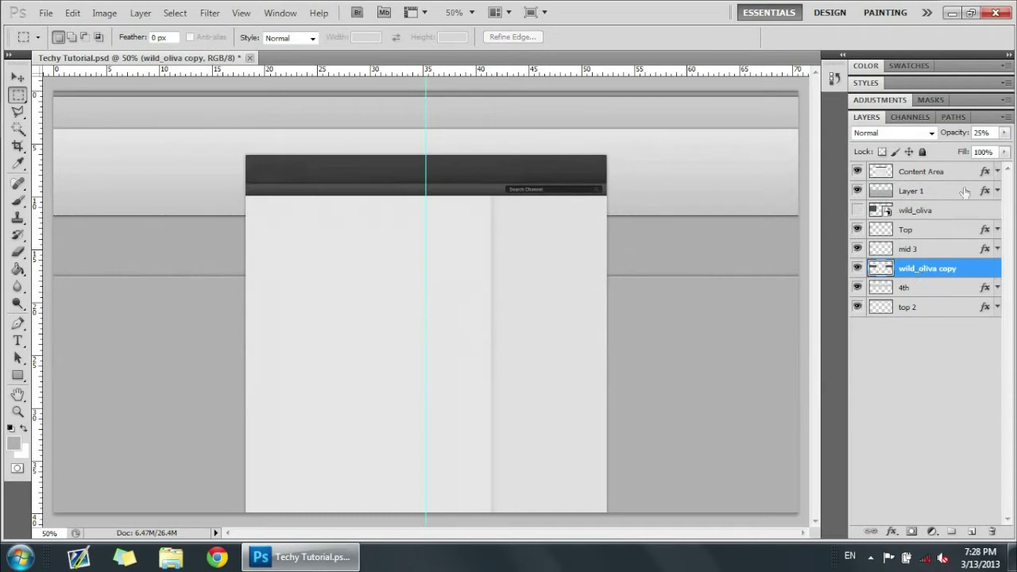
{"action": "left_click_drag", "start_coordinate": [1004, 137], "coordinate": [1010, 147]}
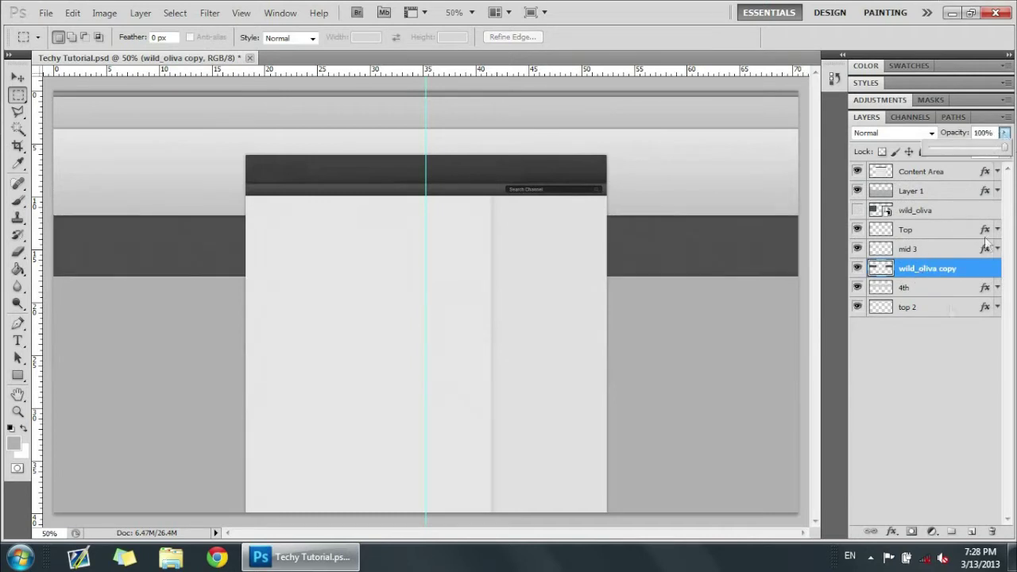
{"action": "left_click", "coordinate": [923, 357]}
{"action": "left_click", "coordinate": [959, 272]}
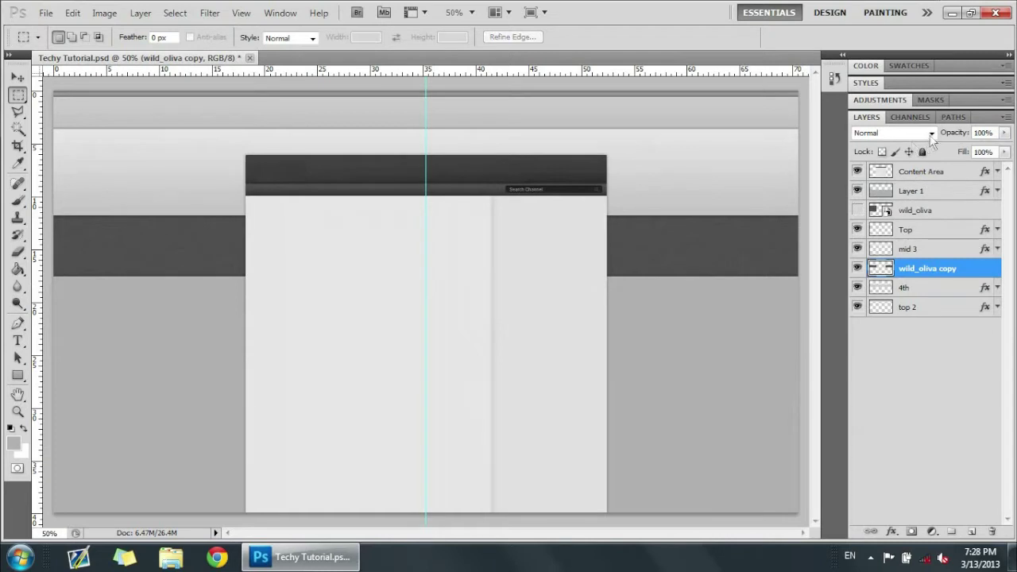
- Try Overlay and a few other blend modes on the wild_oliva copy layer
{"action": "left_click", "coordinate": [931, 134]}
{"action": "left_click", "coordinate": [893, 323]}
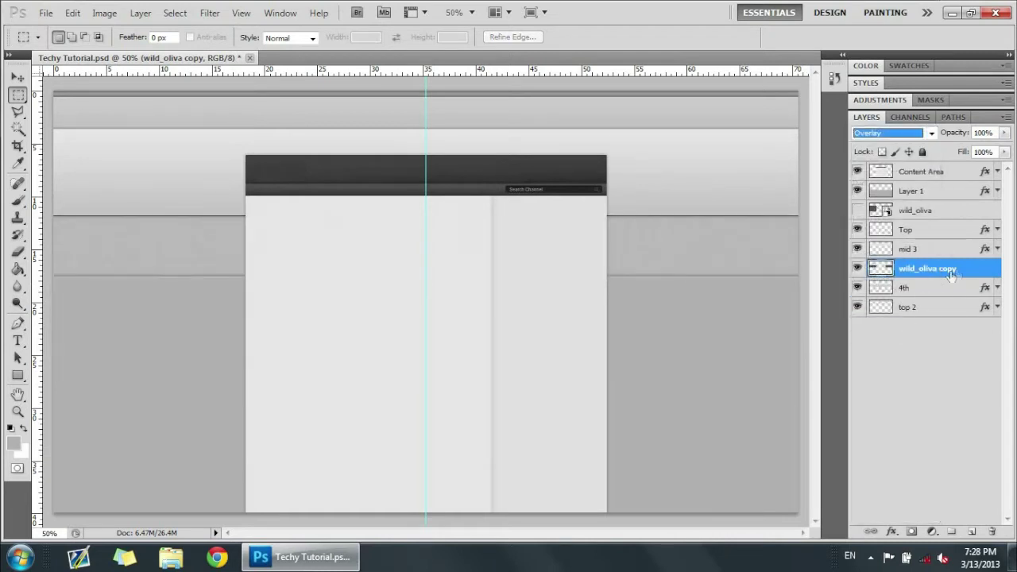
{"action": "left_click", "coordinate": [932, 133]}
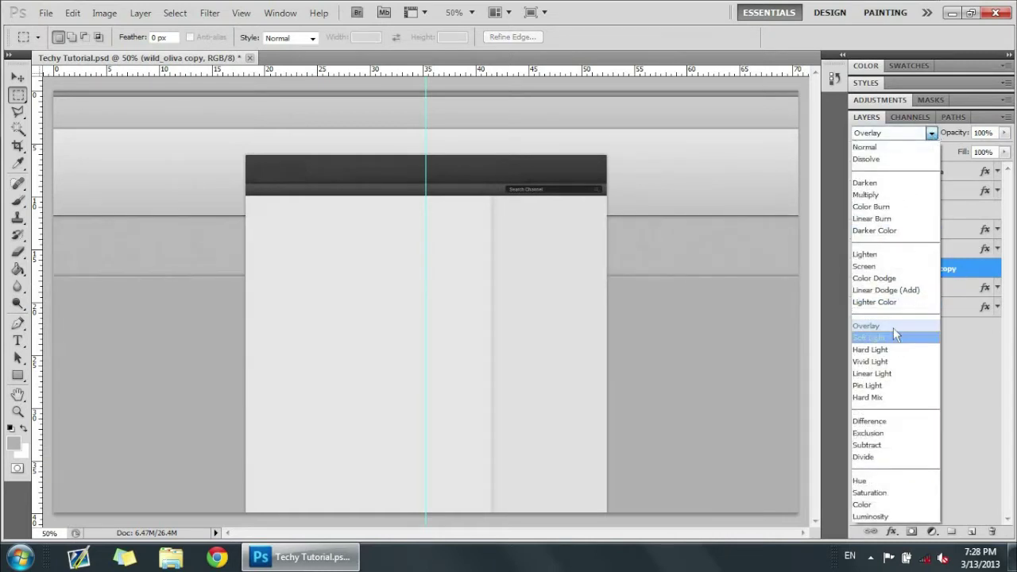
{"action": "left_click", "coordinate": [932, 134]}
{"action": "left_click", "coordinate": [931, 134]}
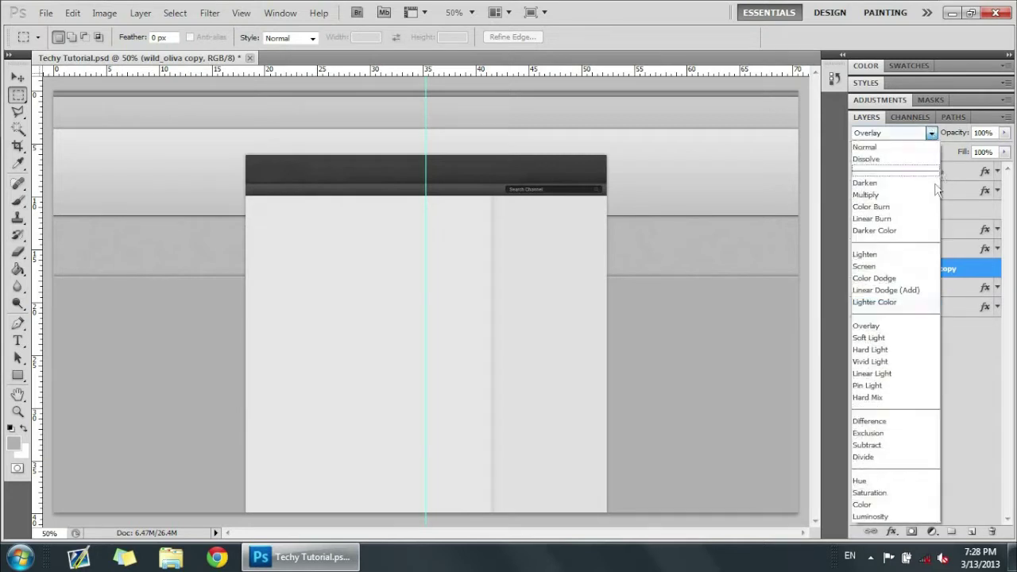
{"action": "left_click", "coordinate": [888, 327]}
{"action": "left_click", "coordinate": [931, 133]}
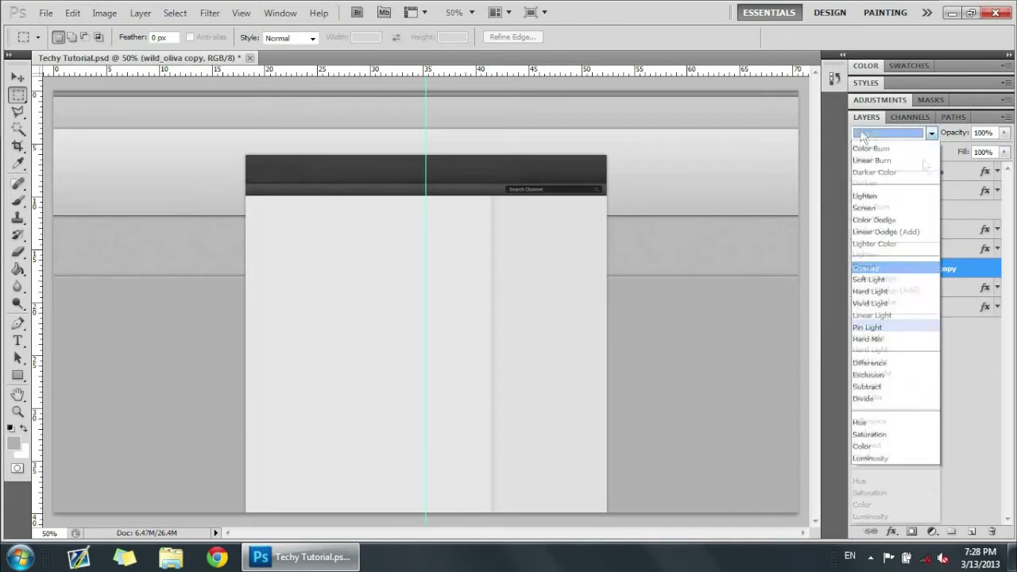
{"action": "left_click", "coordinate": [898, 336]}
{"action": "left_click", "coordinate": [932, 133]}
{"action": "left_click", "coordinate": [870, 266]}
- Compare the Darken and Multiply blend modes on the wild_oliva copy layer and set it to Darken
{"action": "left_click", "coordinate": [932, 133]}
{"action": "left_click", "coordinate": [881, 182]}
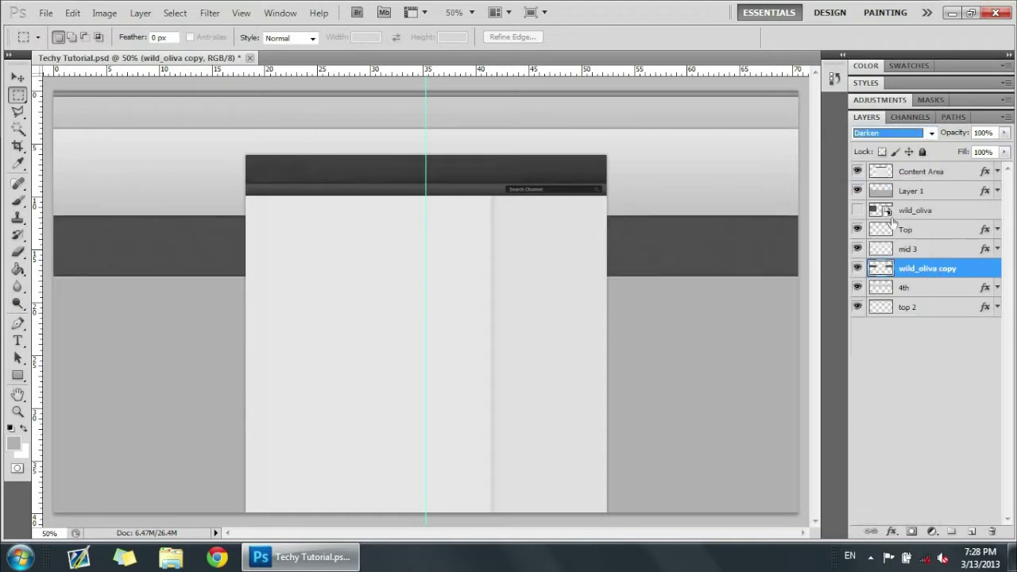
{"action": "left_click", "coordinate": [932, 134]}
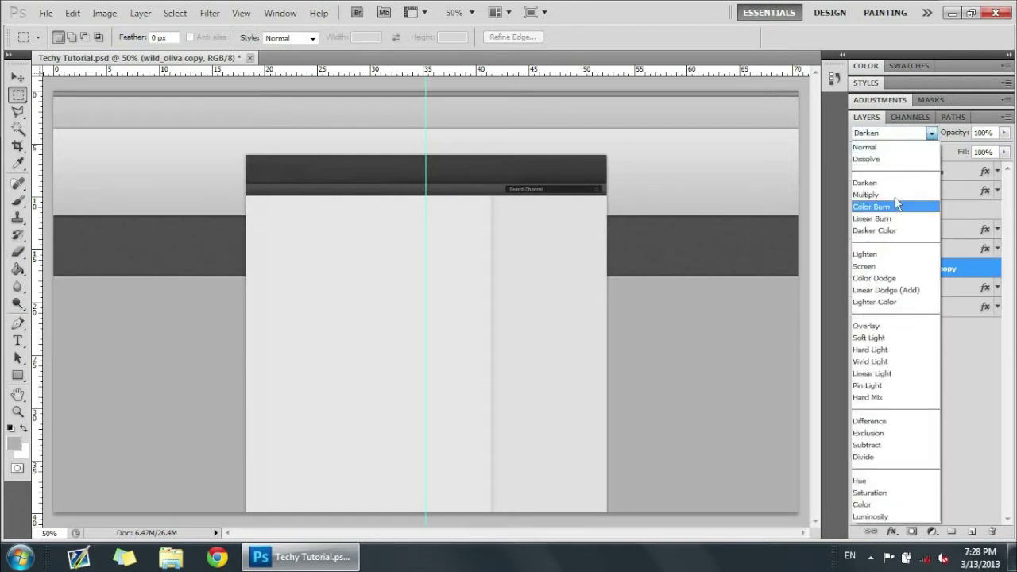
{"action": "left_click", "coordinate": [918, 197]}
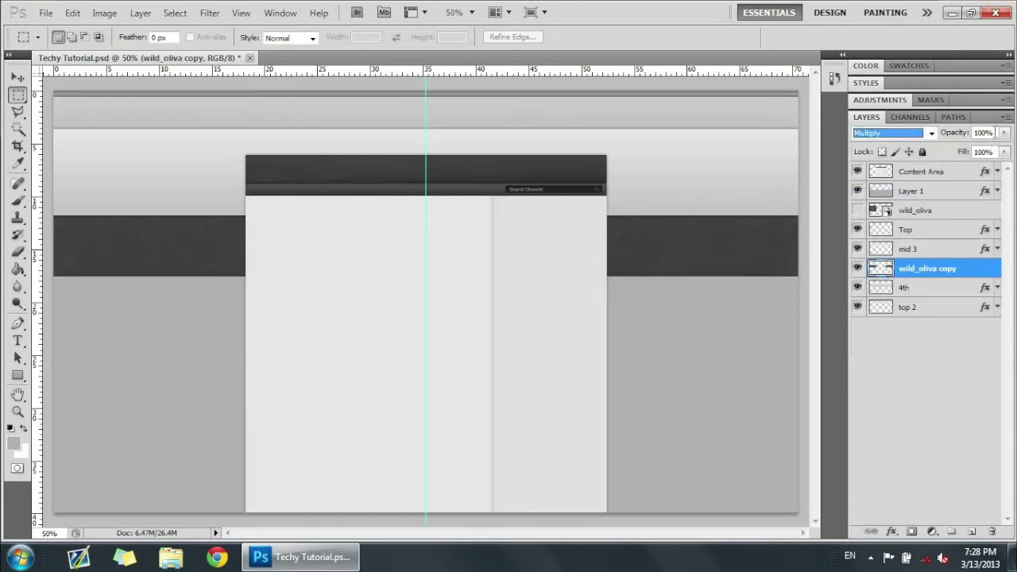
{"action": "left_click", "coordinate": [931, 133]}
{"action": "left_click", "coordinate": [891, 185]}
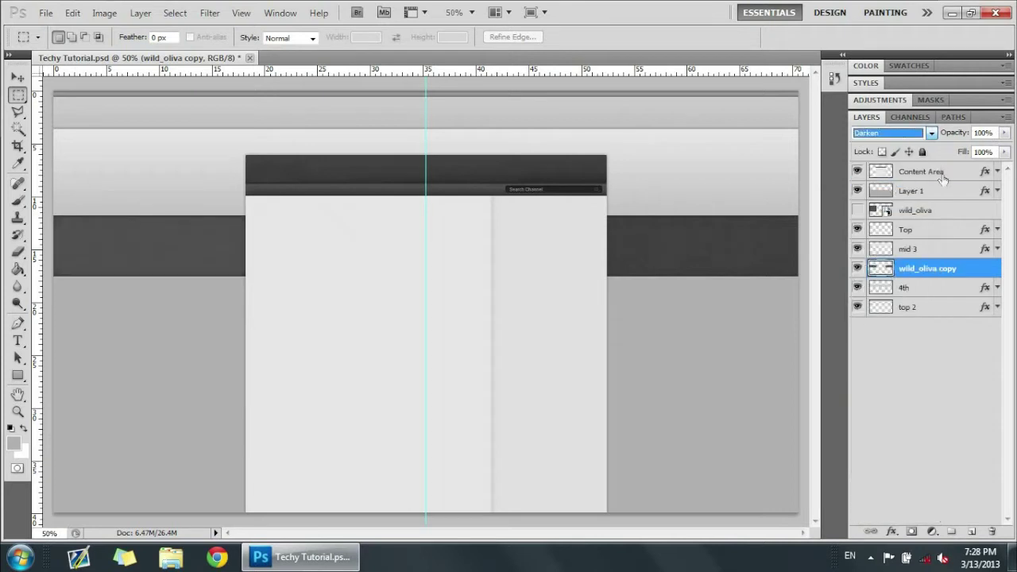
- Compare 50% and 75% opacity on the wild_oliva copy layer and set it to 50%
{"action": "key", "text": "Tab"}
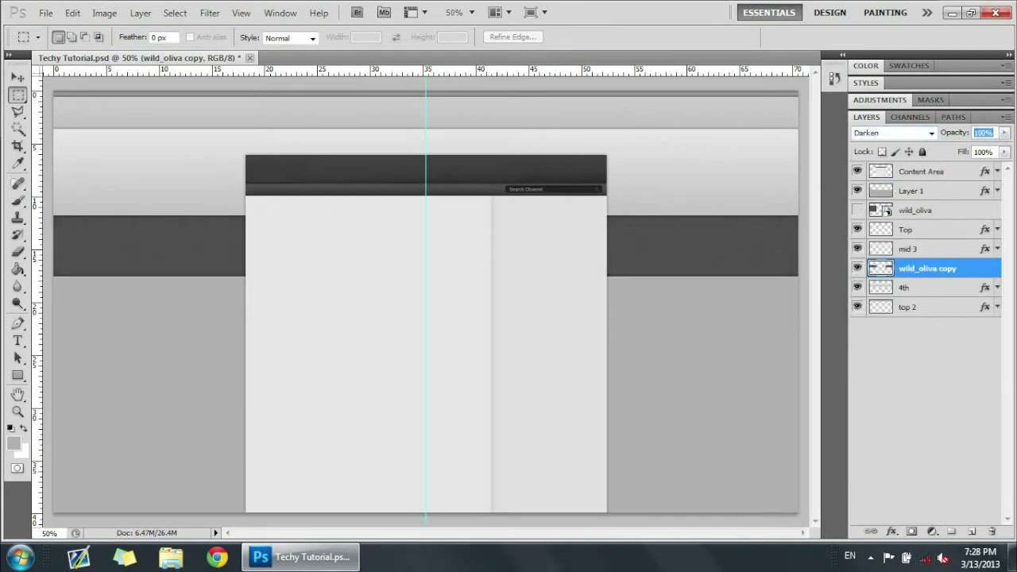
{"action": "type", "text": "50"}
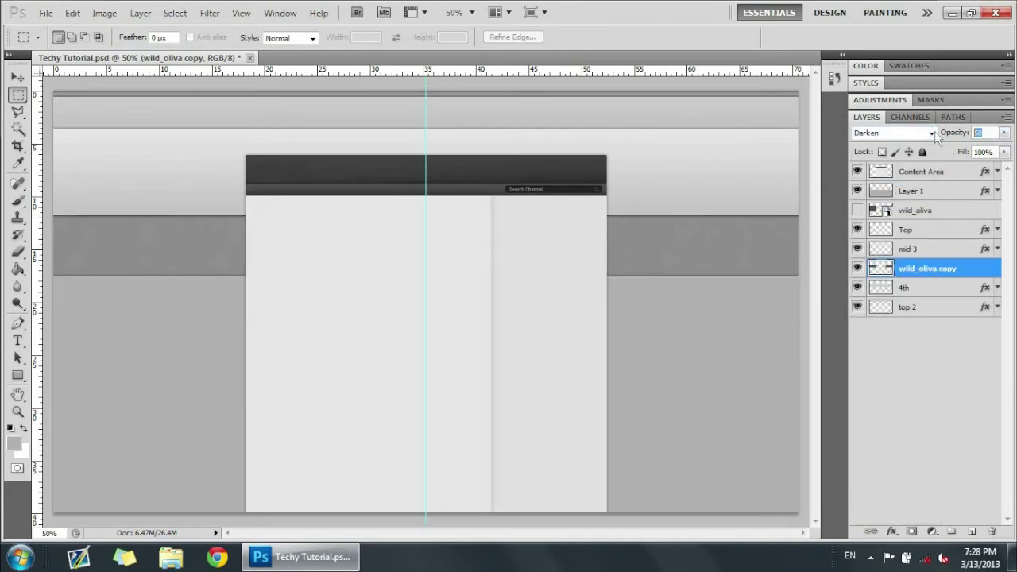
{"action": "type", "text": "75"}
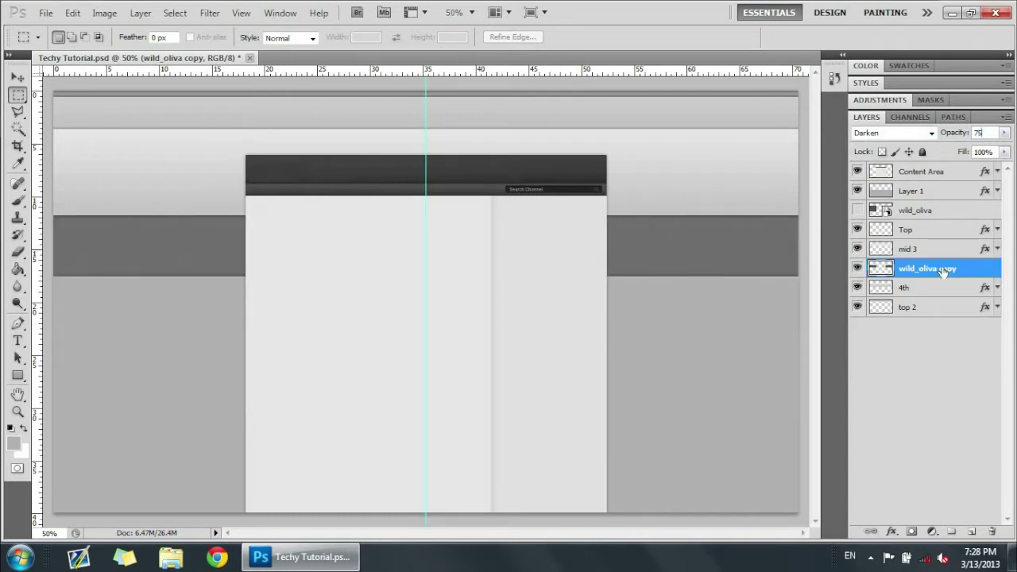
{"action": "key", "text": "ctrl+plus"}
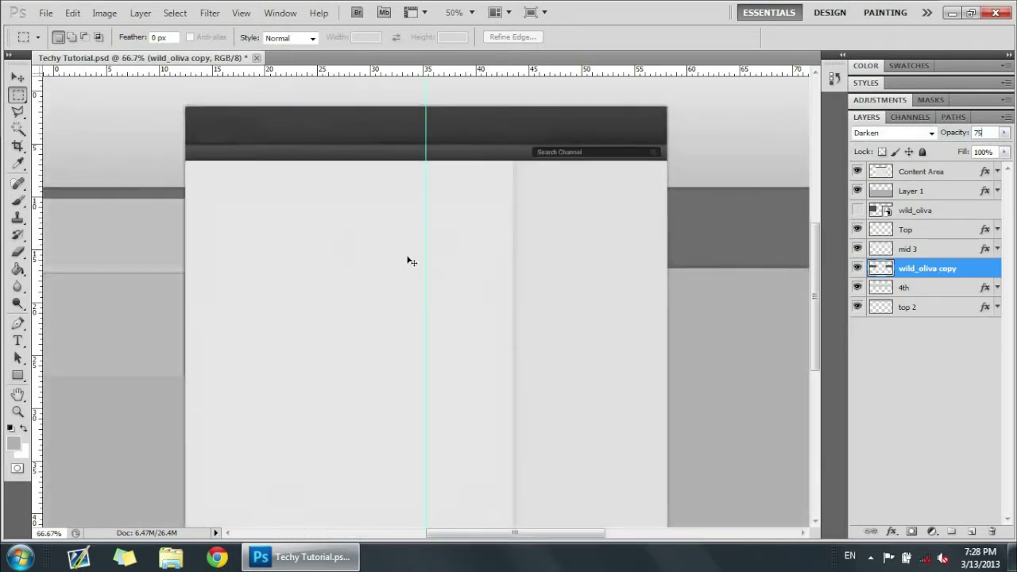
{"action": "type", "text": "500"}
{"action": "key", "text": "BackSpace"}
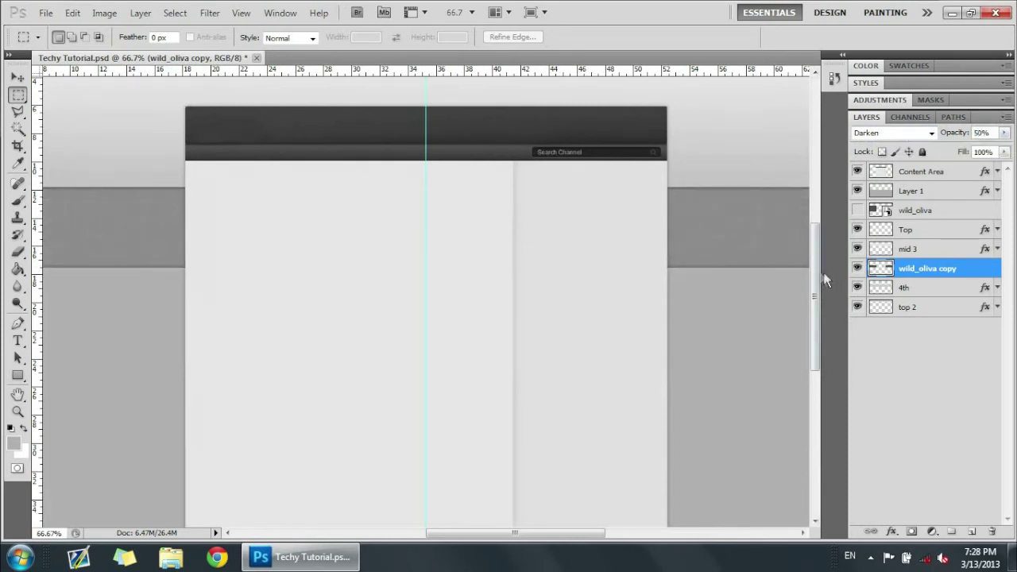
- Delete the hidden wild_oliva layer and add a new empty layer above the Top layer
{"action": "scroll", "coordinate": [819, 262], "scroll_direction": "up", "scroll_amount": 3}
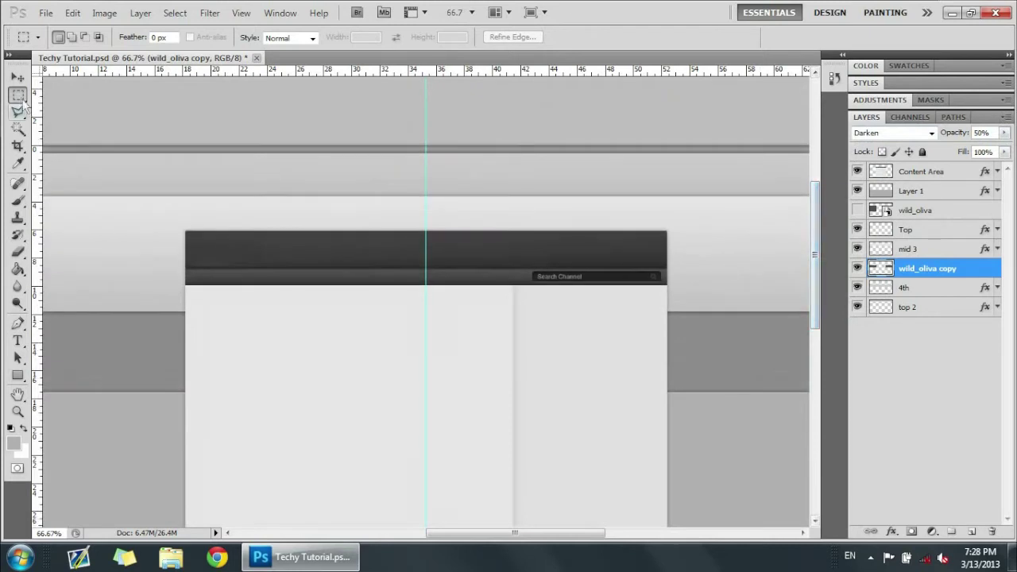
{"action": "key", "text": "ctrl+minus"}
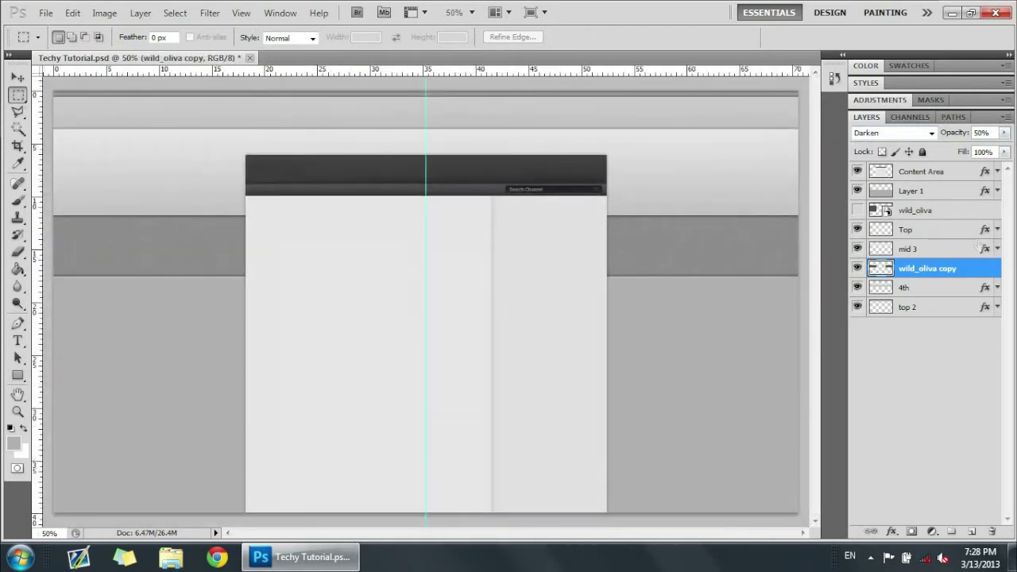
{"action": "left_click", "coordinate": [902, 210]}
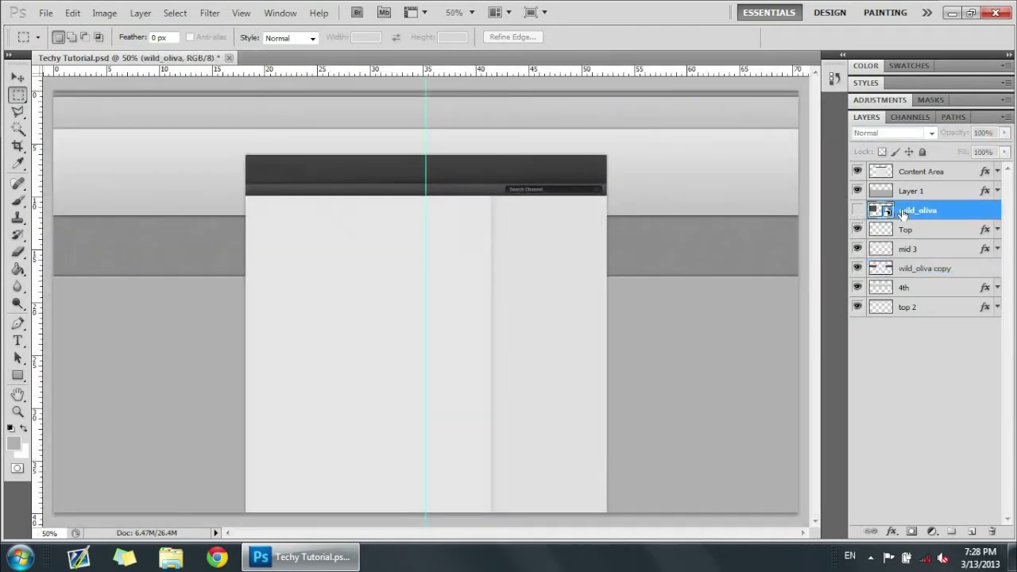
{"action": "key", "text": "Delete"}
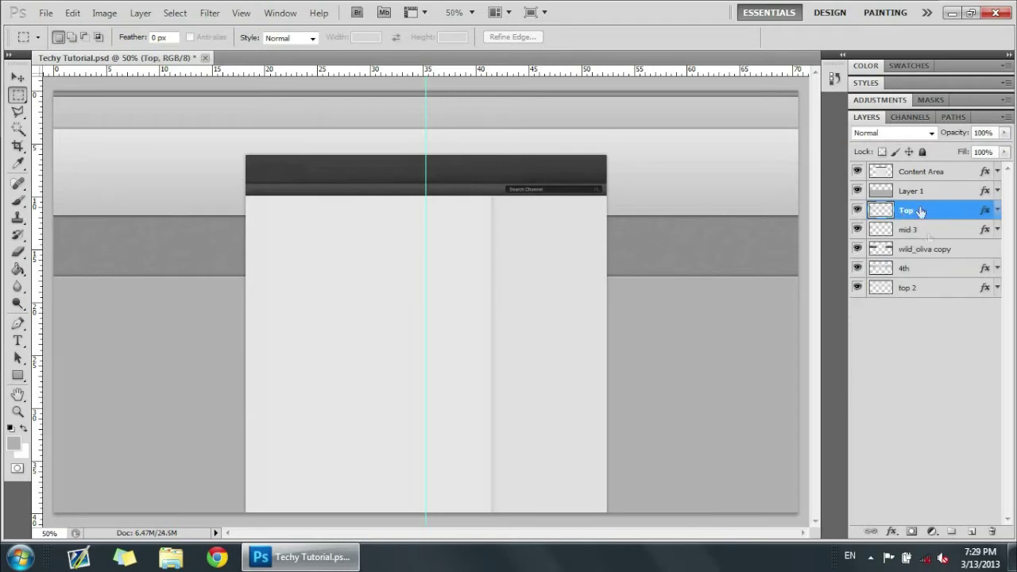
{"action": "left_click", "coordinate": [971, 531]}
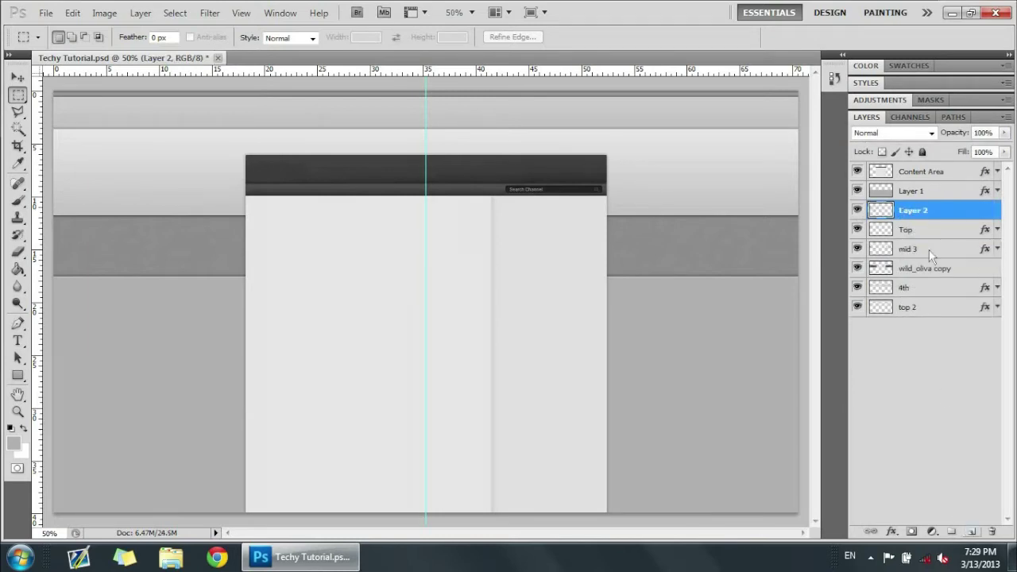
- Place the grid pattern image from the _Preview (PNG) folder into the document
{"action": "left_click", "coordinate": [47, 13]}
{"action": "left_click", "coordinate": [56, 236]}
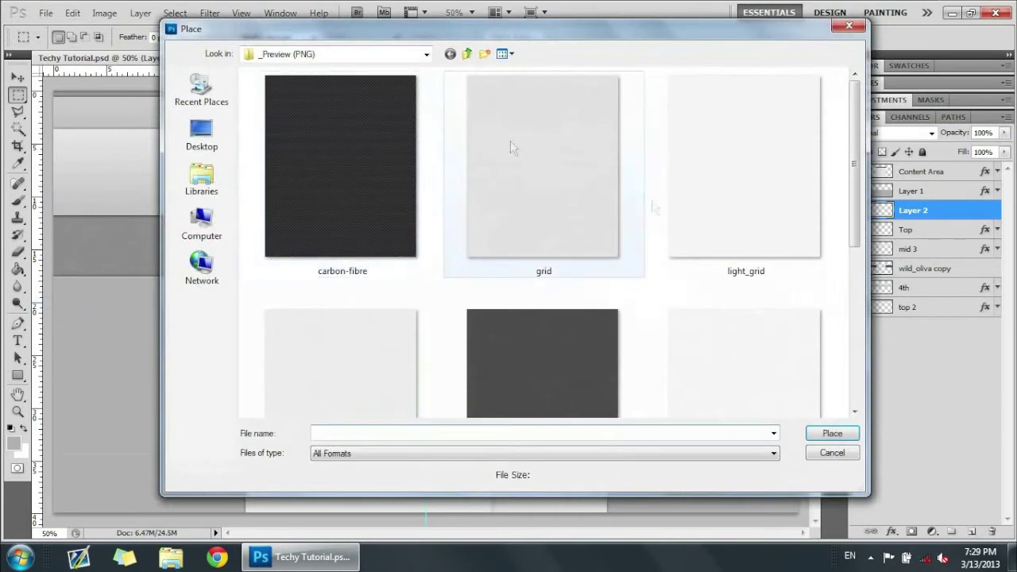
{"action": "mouse_move", "coordinate": [853, 180]}
{"action": "left_mouse_down"}
{"action": "mouse_move", "coordinate": [860, 346]}
{"action": "mouse_move", "coordinate": [858, 198]}
{"action": "left_mouse_up"}
{"action": "left_click_drag", "start_coordinate": [885, 143], "coordinate": [884, 268]}
{"action": "left_click", "coordinate": [386, 286]}
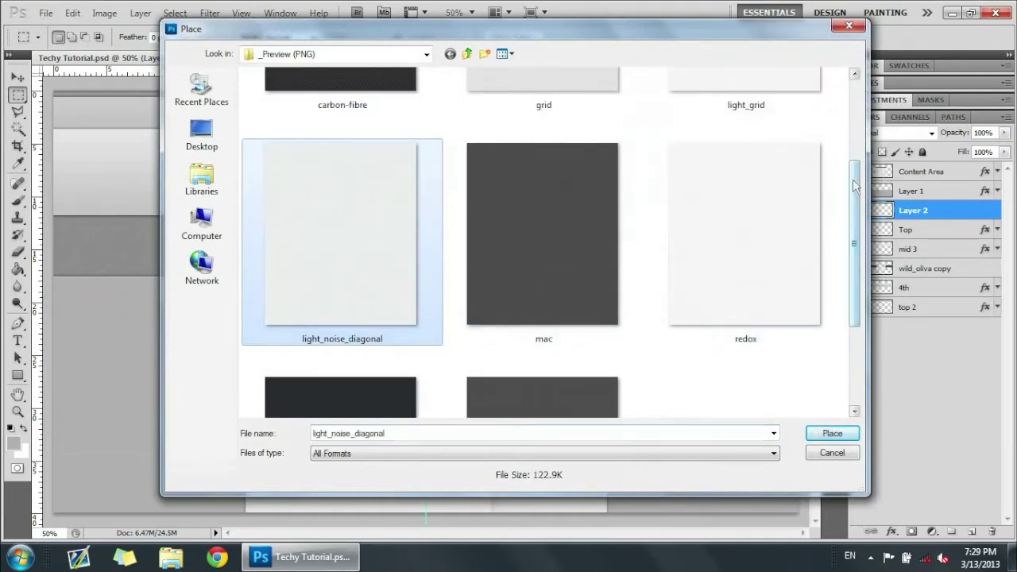
{"action": "scroll", "coordinate": [860, 199], "scroll_direction": "down", "scroll_amount": 1}
{"action": "scroll", "coordinate": [567, 114], "scroll_direction": "up", "scroll_amount": 1}
{"action": "left_click", "coordinate": [567, 114]}
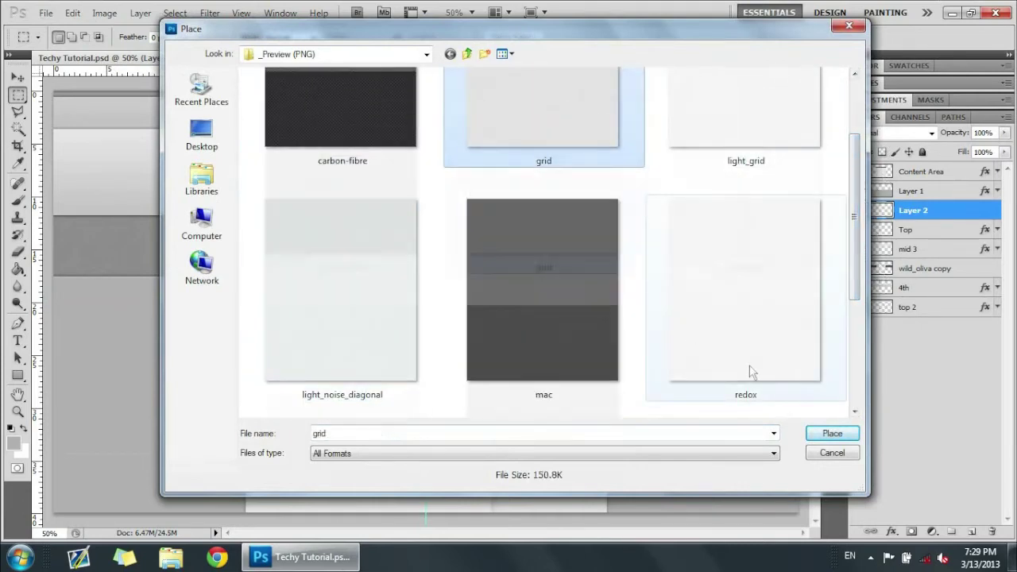
{"action": "left_click", "coordinate": [822, 433]}
- Rotate the placed grid image 90° clockwise and fit it into the canvas's upper-left corner
{"action": "left_click_drag", "start_coordinate": [432, 220], "coordinate": [231, 151]}
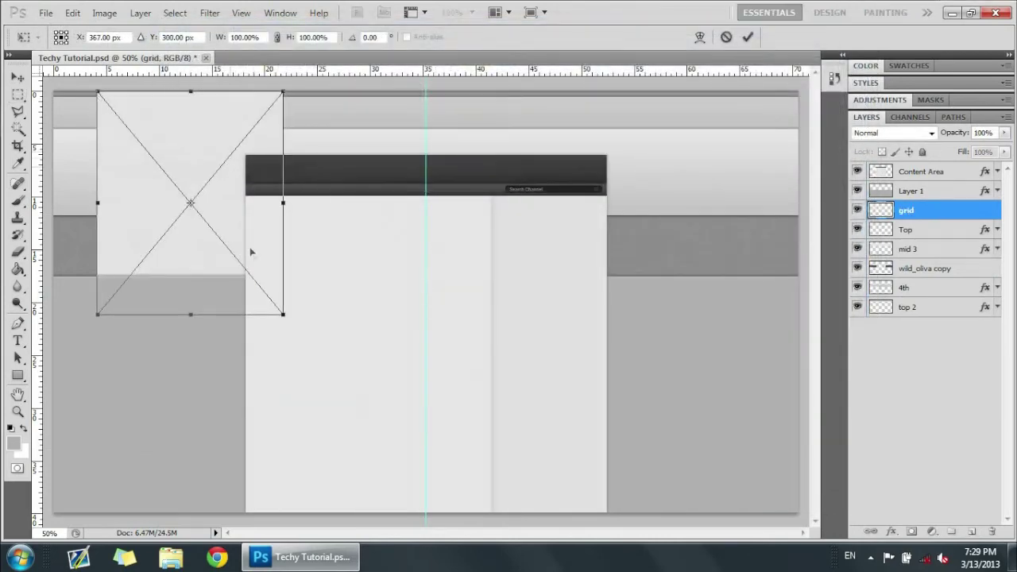
{"action": "key", "text": "ctrl+plus"}
{"action": "key", "text": "ctrl+plus"}
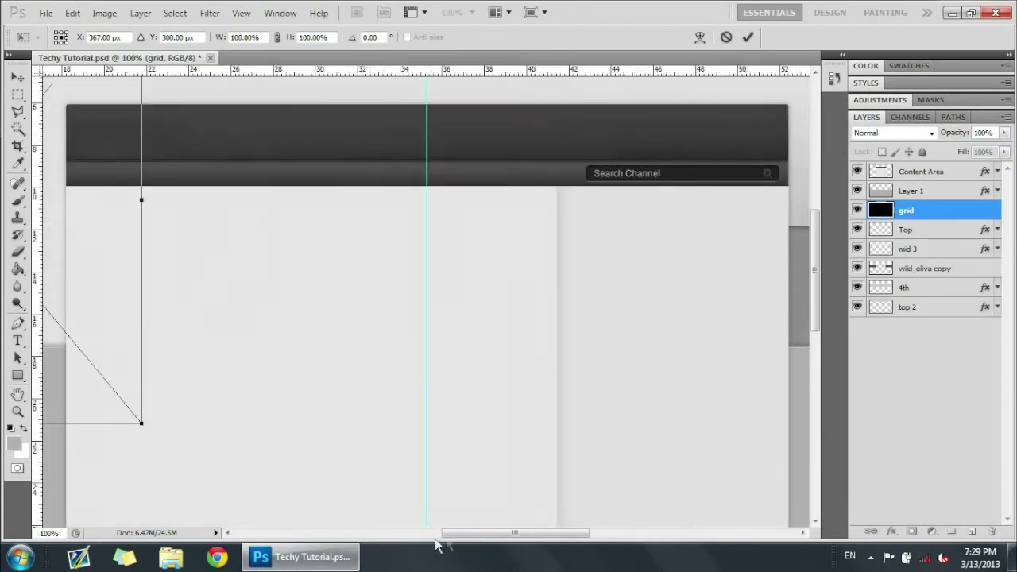
{"action": "left_click", "coordinate": [377, 534]}
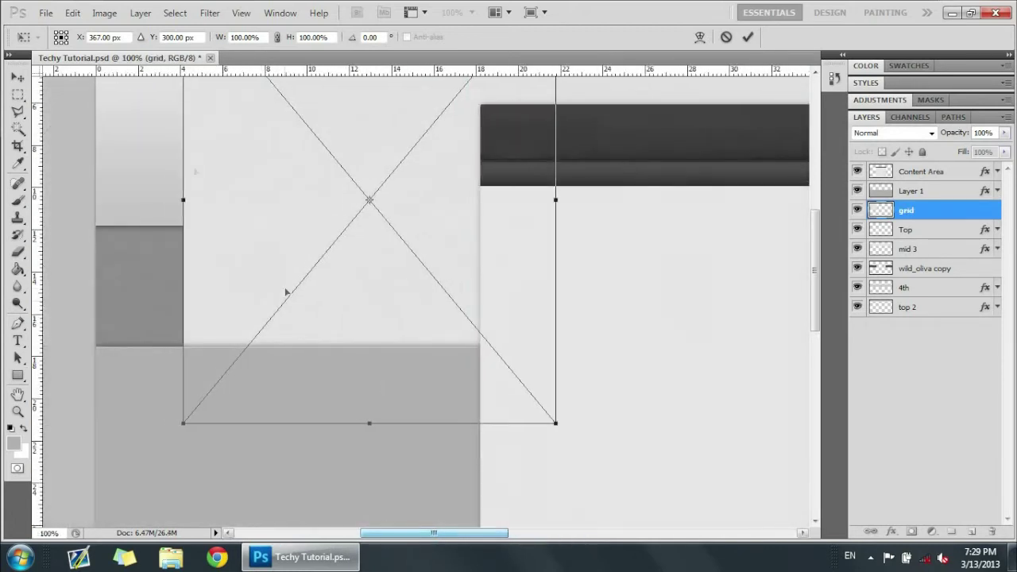
{"action": "key", "text": "ctrl+minus"}
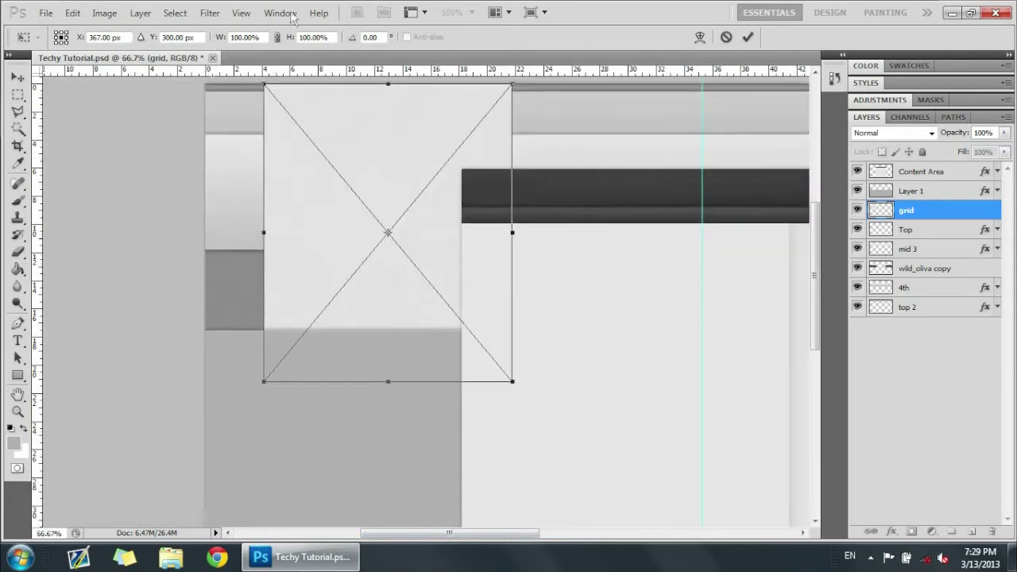
{"action": "left_click", "coordinate": [73, 13]}
{"action": "mouse_move", "coordinate": [198, 302]}
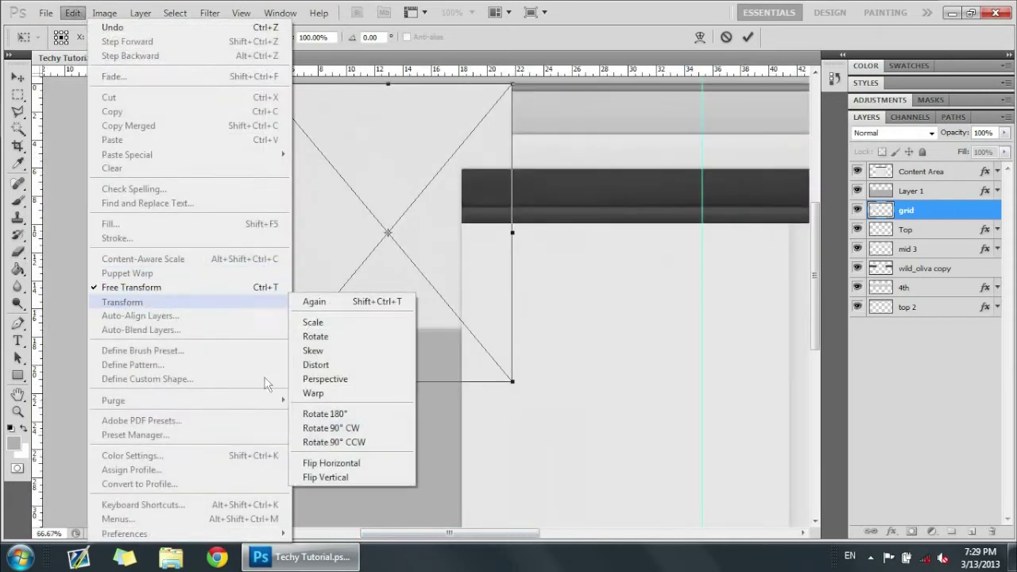
{"action": "left_click", "coordinate": [334, 428]}
{"action": "left_click_drag", "start_coordinate": [477, 278], "coordinate": [435, 225]}
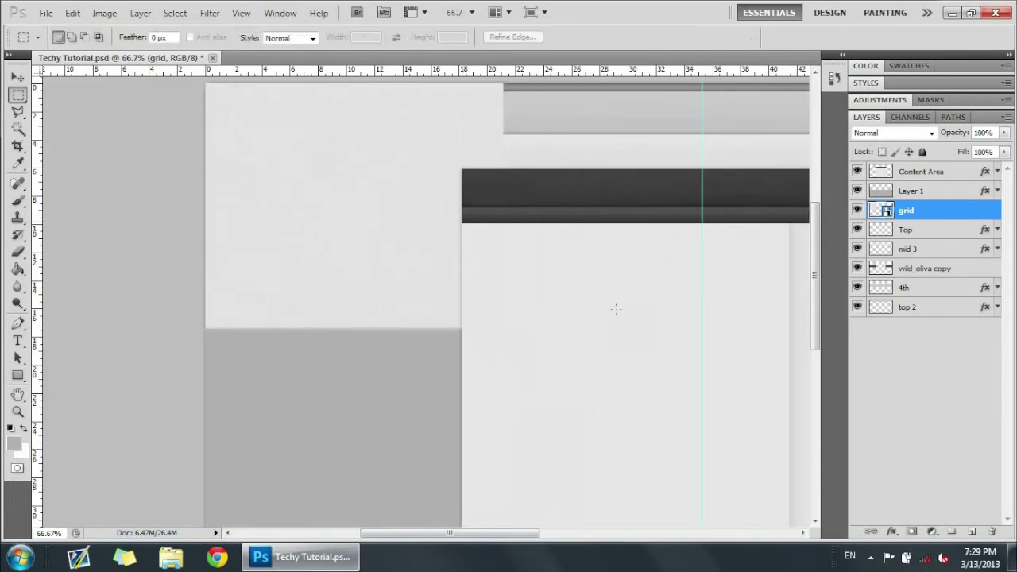
- Duplicate the grid layer three times, lining up the copies side by side to cover the canvas's full width
{"action": "left_click_drag", "start_coordinate": [453, 537], "coordinate": [534, 534]}
{"action": "key", "text": "ctrl+minus"}
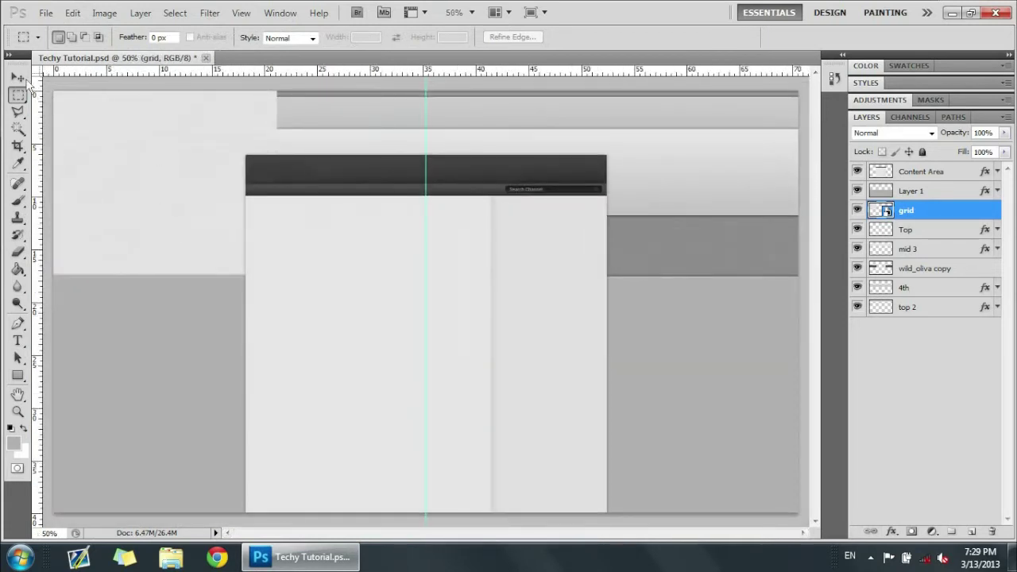
{"action": "left_click", "coordinate": [22, 79]}
{"action": "left_click_drag", "start_coordinate": [198, 206], "coordinate": [422, 206]}
{"action": "key", "text": "ctrl+j"}
{"action": "left_click_drag", "start_coordinate": [545, 209], "coordinate": [575, 204]}
{"action": "key", "text": "ctrl+j"}
{"action": "left_click_drag", "start_coordinate": [513, 218], "coordinate": [732, 214]}
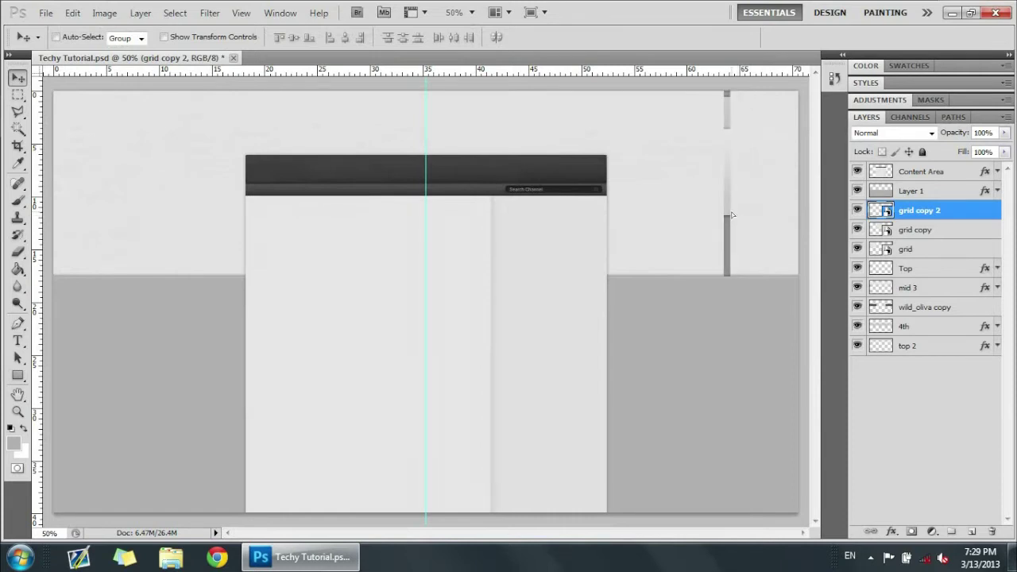
{"action": "key", "text": "ctrl+j"}
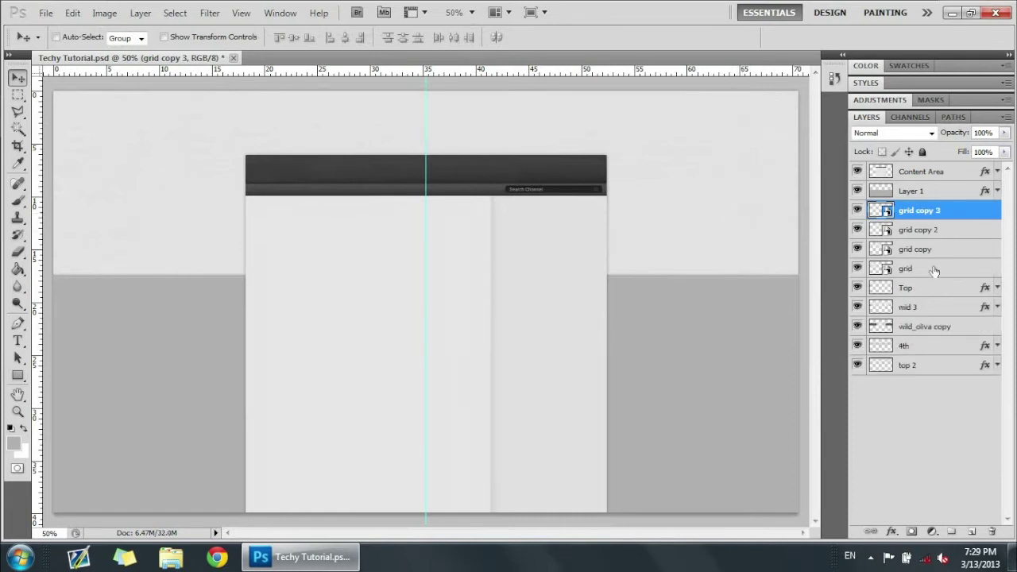
- Rasterize the grid layer and its three copies and merge them into one layer
{"action": "left_click", "coordinate": [934, 271], "text": "shift"}
{"action": "right_click", "coordinate": [928, 267]}
{"action": "left_click", "coordinate": [845, 310]}
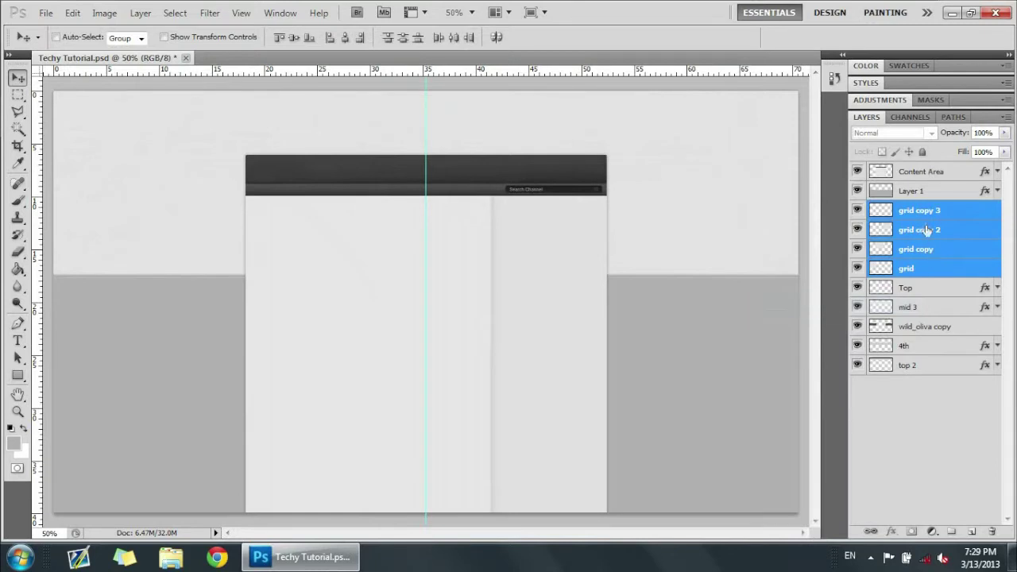
{"action": "right_click", "coordinate": [924, 230]}
{"action": "left_click", "coordinate": [804, 499]}
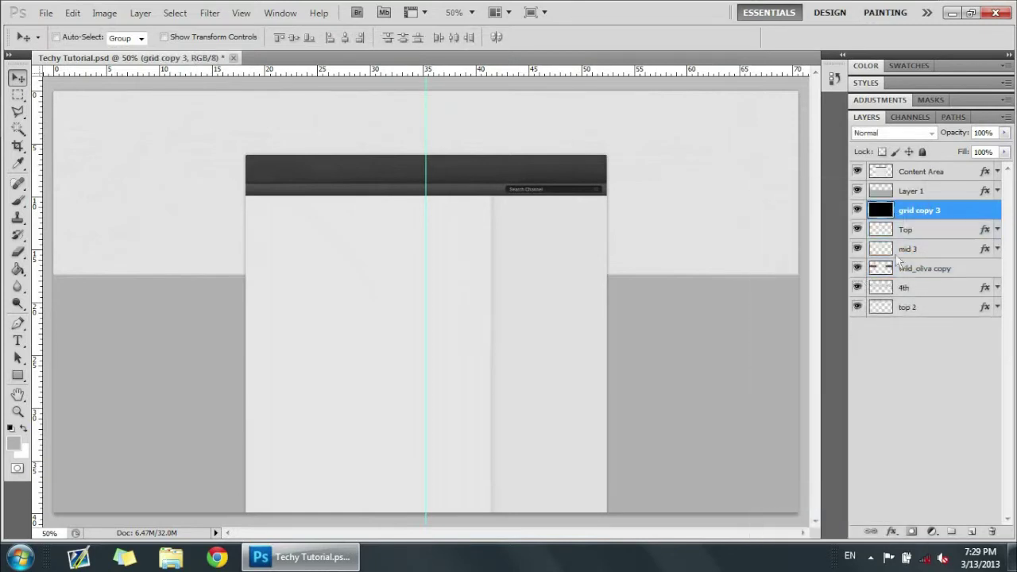
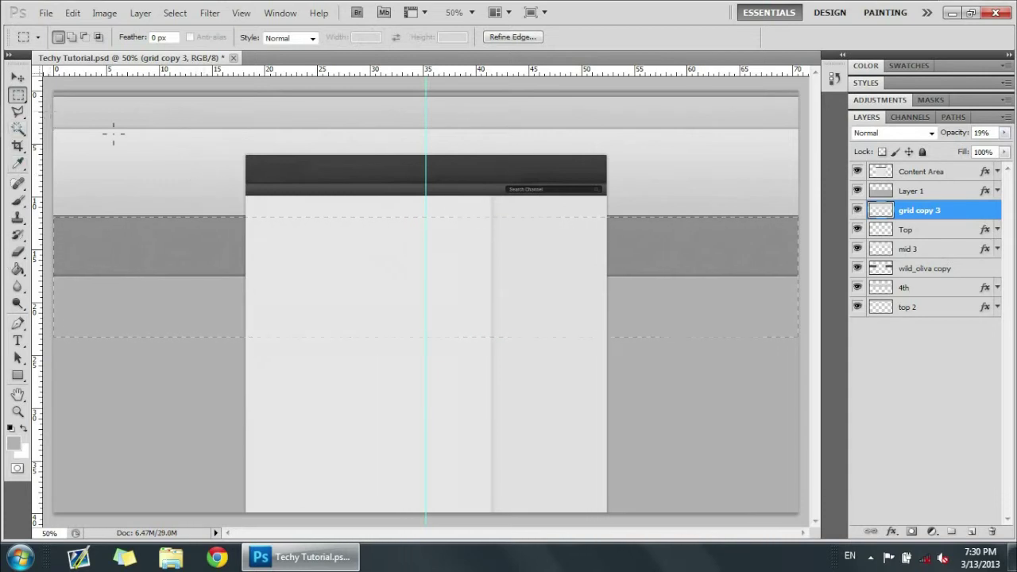
- Clear the selection around the lower bands and set the grid copy 3 layer's opacity to 100%
{"action": "key", "text": "ctrl+d"}
{"action": "mouse_move", "coordinate": [1004, 133]}
{"action": "left_mouse_down"}
{"action": "mouse_move", "coordinate": [981, 153]}
{"action": "mouse_move", "coordinate": [1011, 151]}
{"action": "left_mouse_up"}
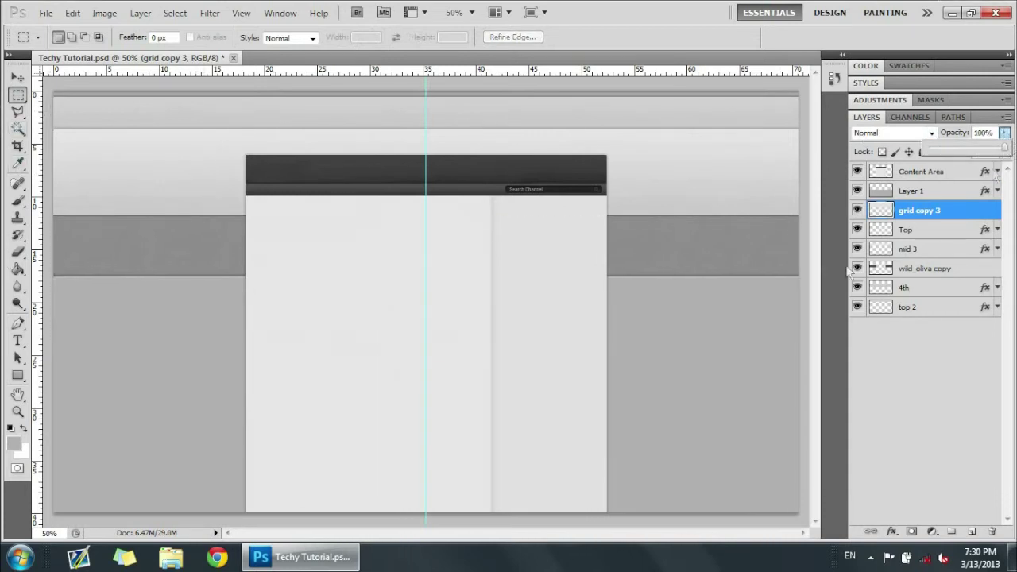
{"action": "left_click", "coordinate": [960, 216]}
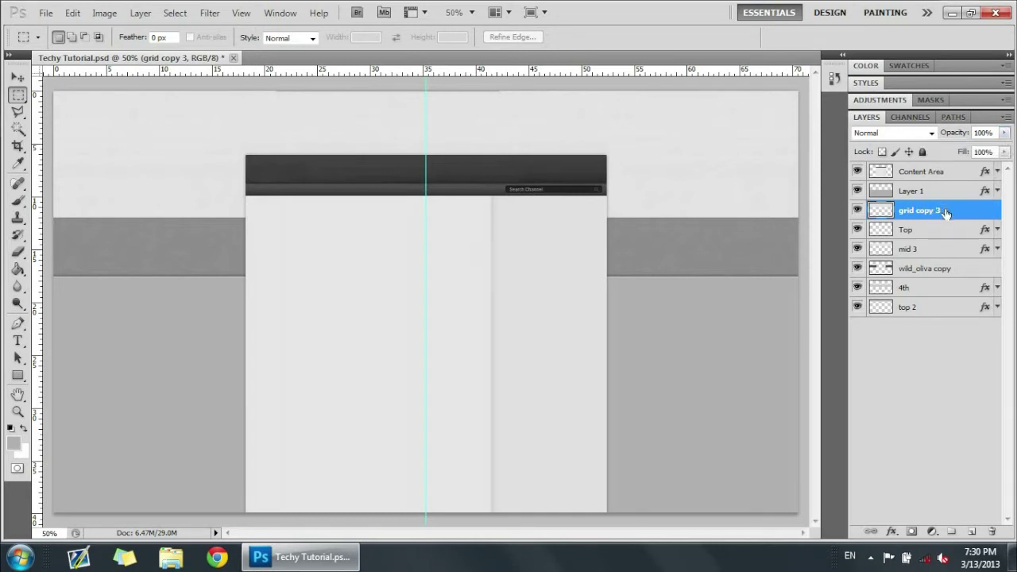
- Nudge the grid copy 3 layer up so its lower edge meets the top of the dark textured band
{"action": "left_click", "coordinate": [18, 77]}
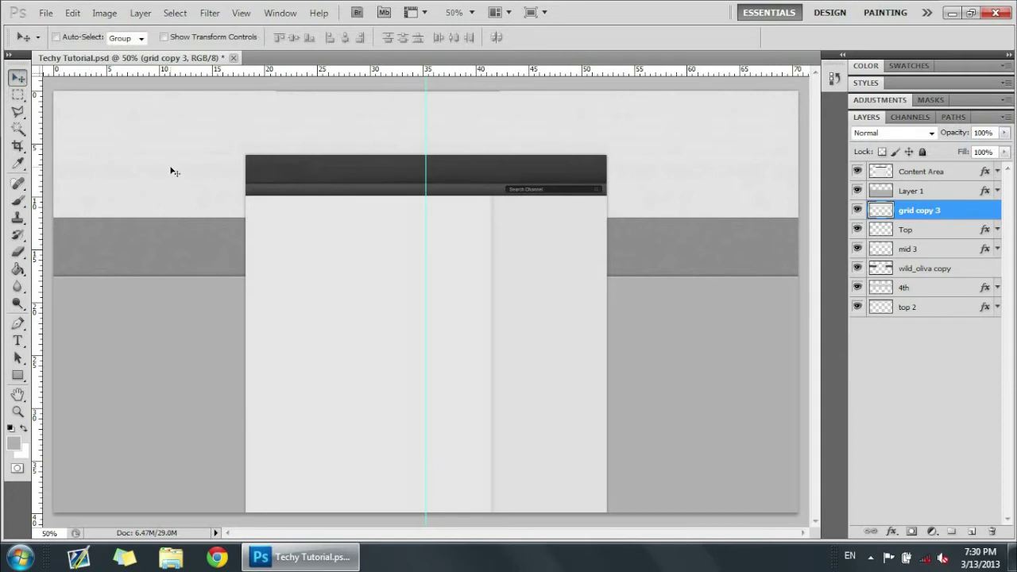
{"action": "key", "text": "Up"}
{"action": "key", "text": "Up"}
{"action": "key", "text": "Up"}
{"action": "key", "text": "Up"}
{"action": "key", "text": "Up"}
{"action": "key", "text": "Up"}
{"action": "key", "text": "Up"}
{"action": "key", "text": "Up"}
{"action": "key", "text": "Up"}
{"action": "key", "text": "Up"}
{"action": "key", "text": "Up"}
{"action": "key", "text": "Up"}
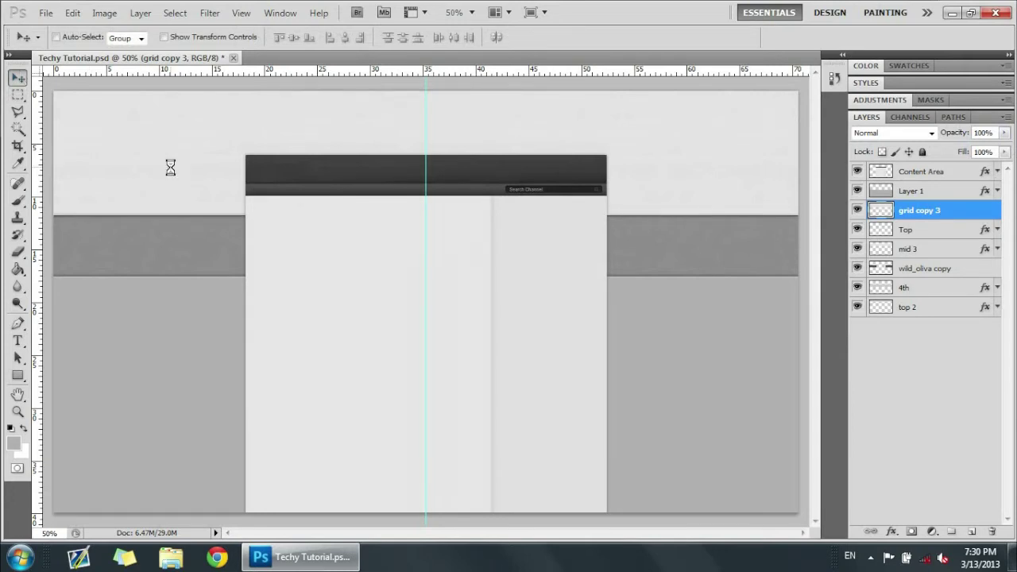
{"action": "key", "text": "Down"}
{"action": "key", "text": "Down"}
{"action": "key", "text": "Down"}
{"action": "key", "text": "Down"}
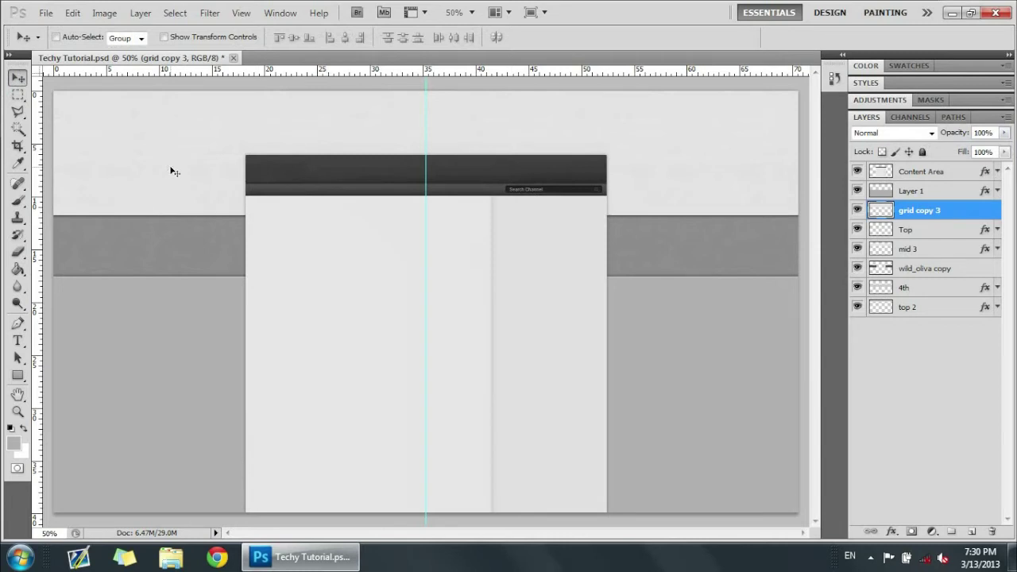
- Try the Overlay and Darken blend modes on the grid copy 3 layer
{"action": "left_click", "coordinate": [931, 134]}
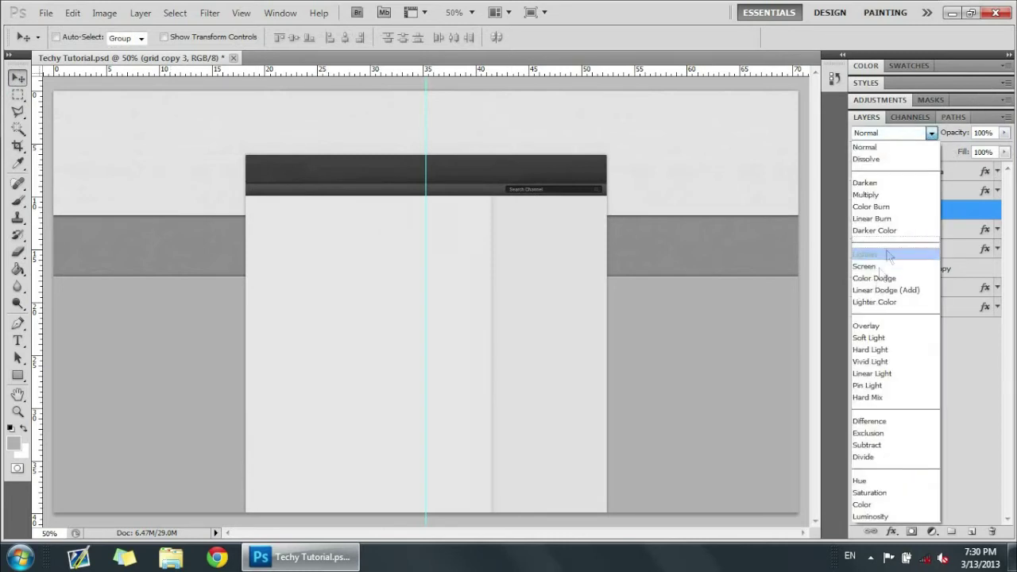
{"action": "left_click", "coordinate": [866, 326]}
{"action": "left_click", "coordinate": [931, 134]}
{"action": "left_click", "coordinate": [887, 186]}
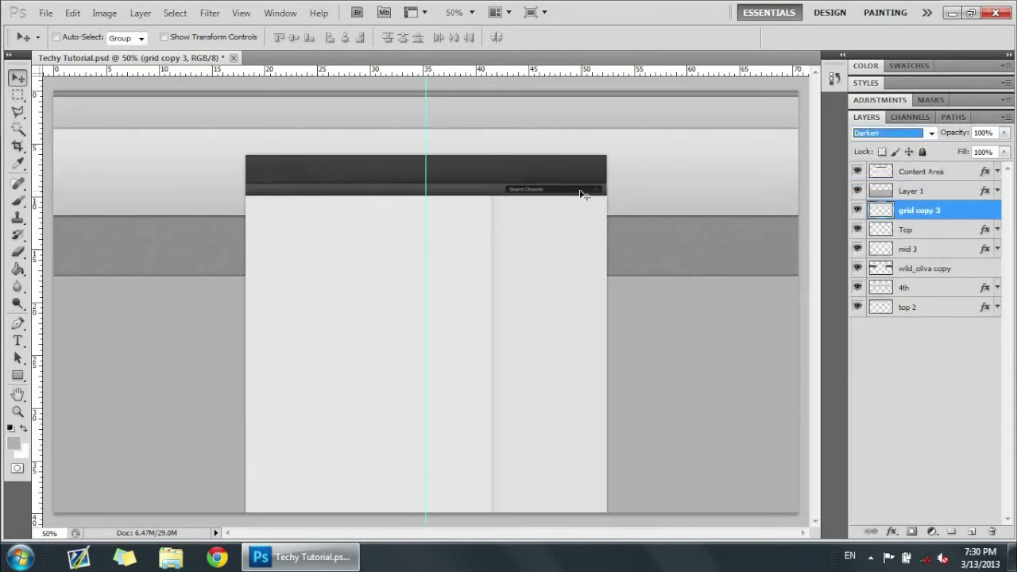
{"action": "key", "text": "ctrl+plus"}
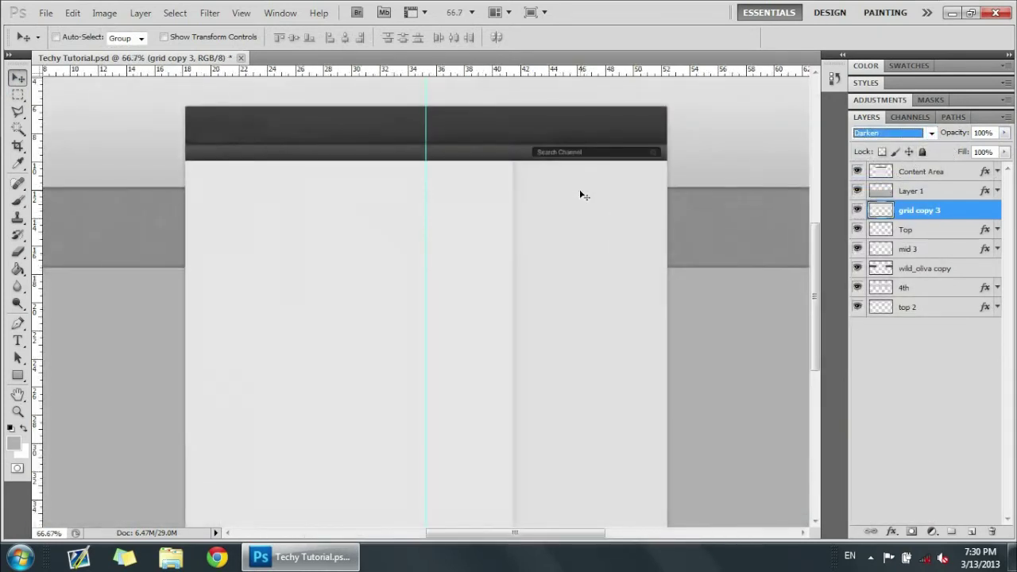
{"action": "key", "text": "ctrl+plus"}
{"action": "left_click_drag", "start_coordinate": [818, 272], "coordinate": [818, 204]}
{"action": "left_click_drag", "start_coordinate": [445, 533], "coordinate": [400, 533]}
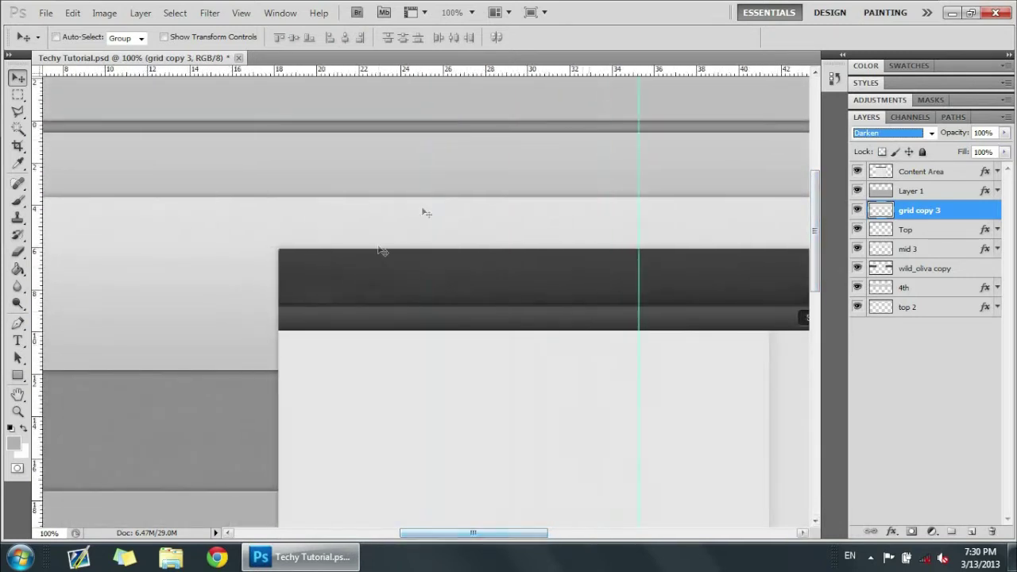
- Set the grid copy 3 layer's blend mode to Multiply and check the texture across the upper bands
{"action": "left_click", "coordinate": [931, 133]}
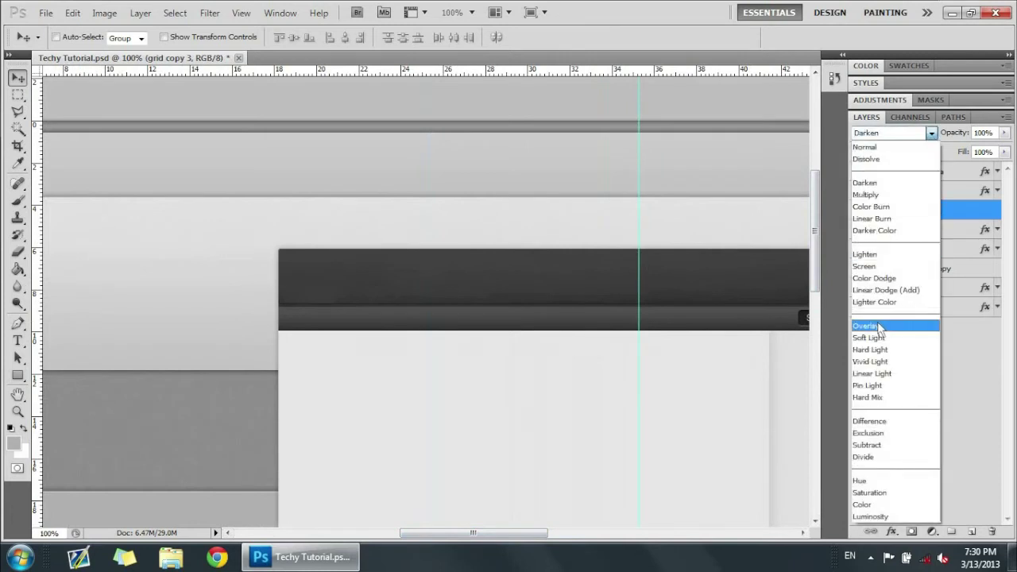
{"action": "left_click", "coordinate": [878, 194]}
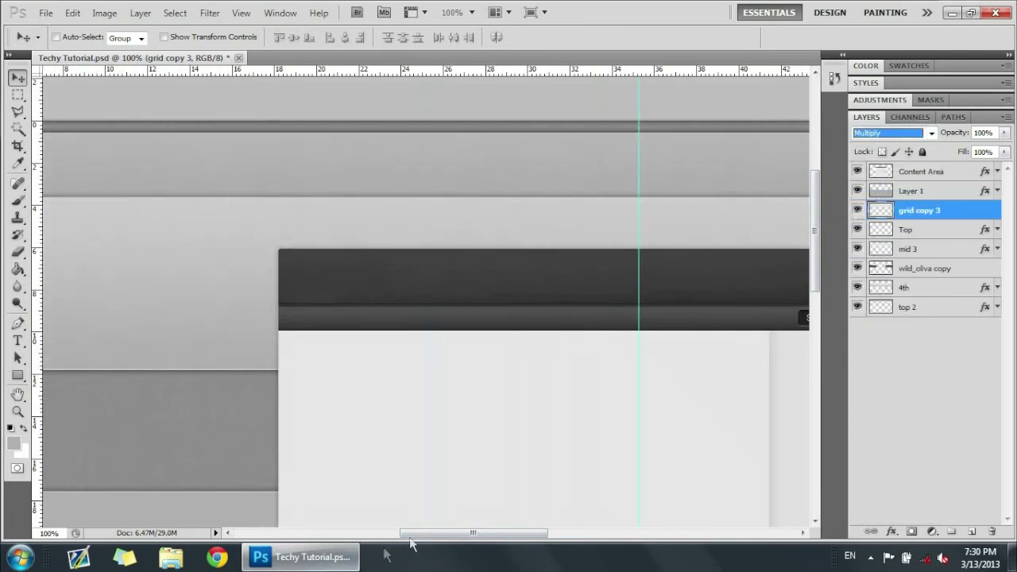
{"action": "left_click_drag", "start_coordinate": [421, 537], "coordinate": [461, 503]}
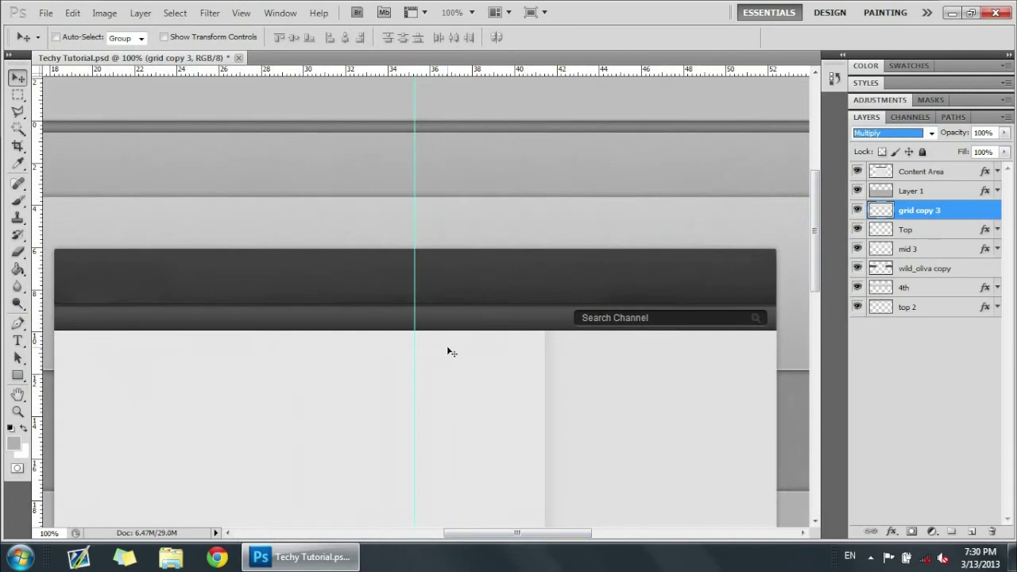
{"action": "key", "text": "ctrl+minus"}
{"action": "key", "text": "ctrl+minus"}
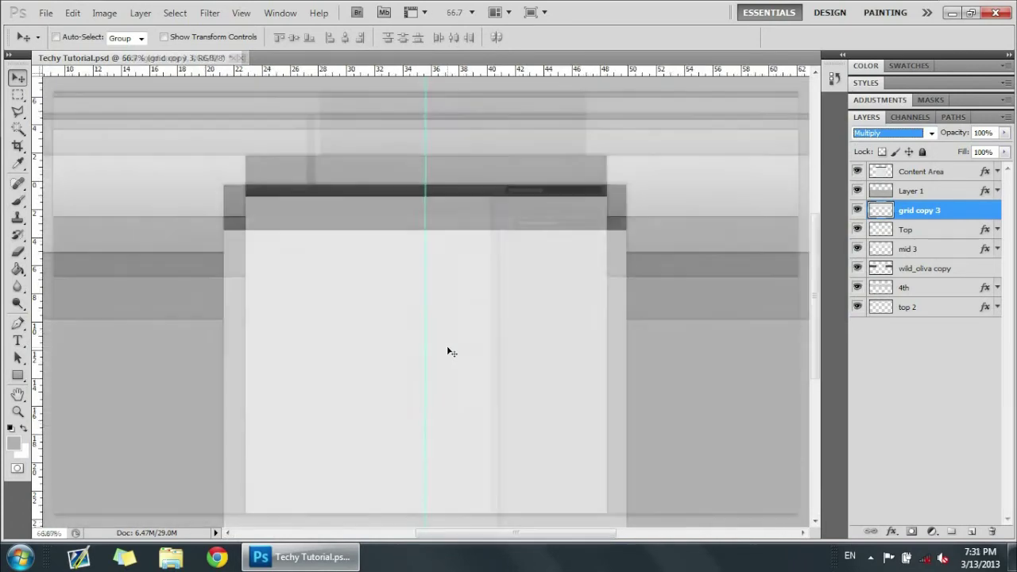
{"action": "key", "text": "ctrl+plus"}
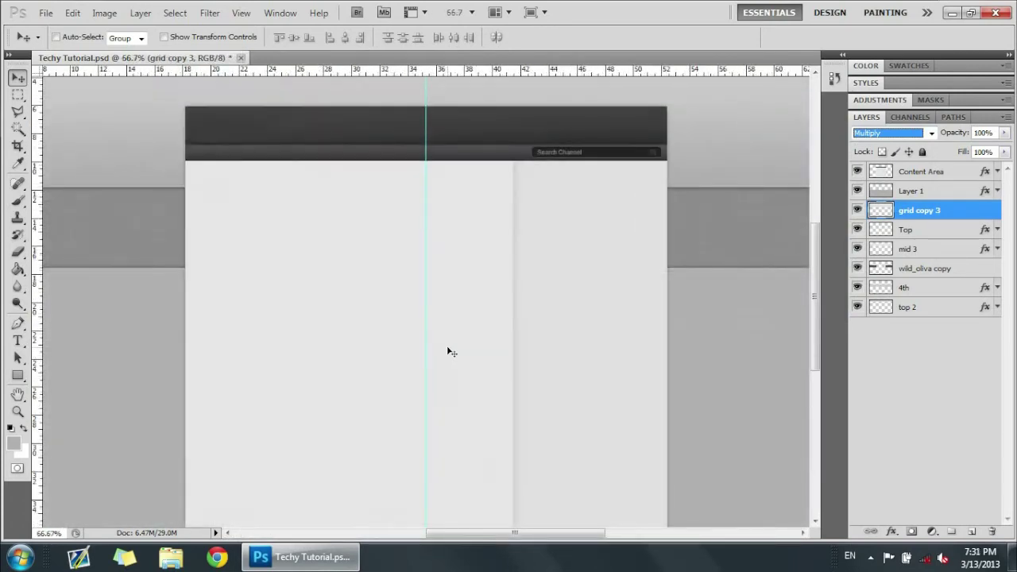
{"action": "key", "text": "ctrl+plus"}
{"action": "key", "text": "ctrl+minus"}
{"action": "left_click_drag", "start_coordinate": [815, 253], "coordinate": [816, 187]}
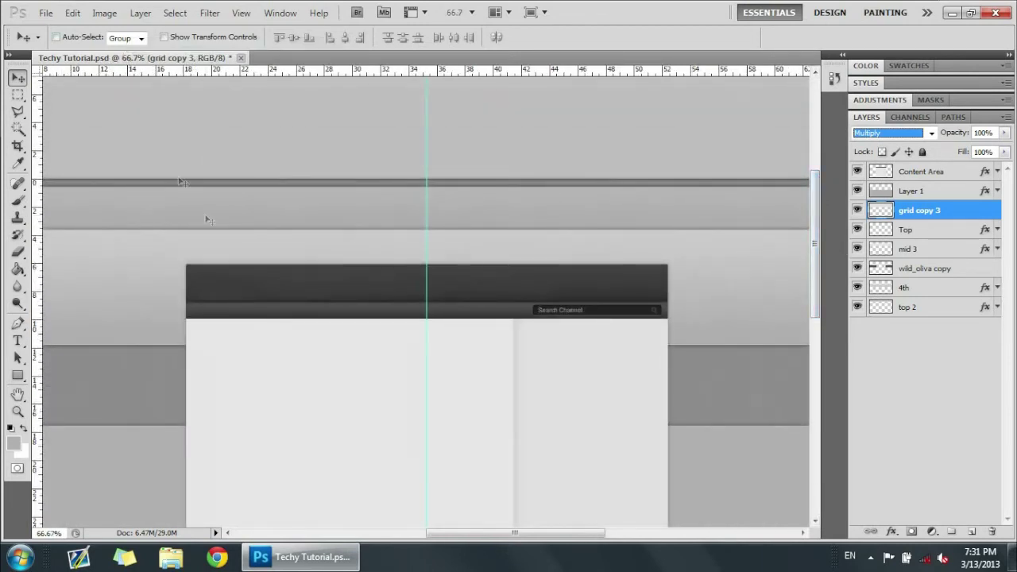
{"action": "left_click_drag", "start_coordinate": [814, 209], "coordinate": [814, 235]}
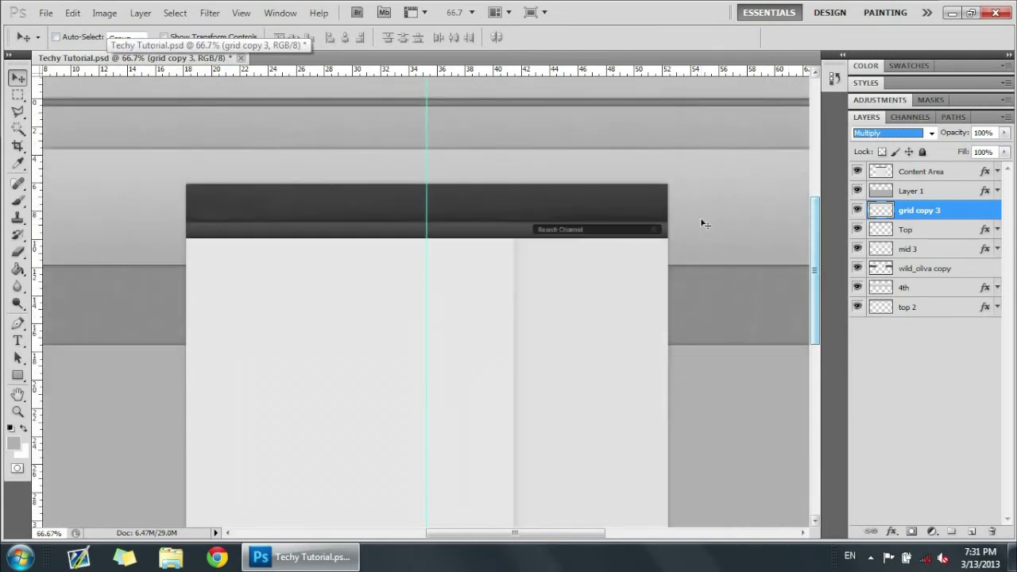
{"action": "key", "text": "ctrl+minus"}
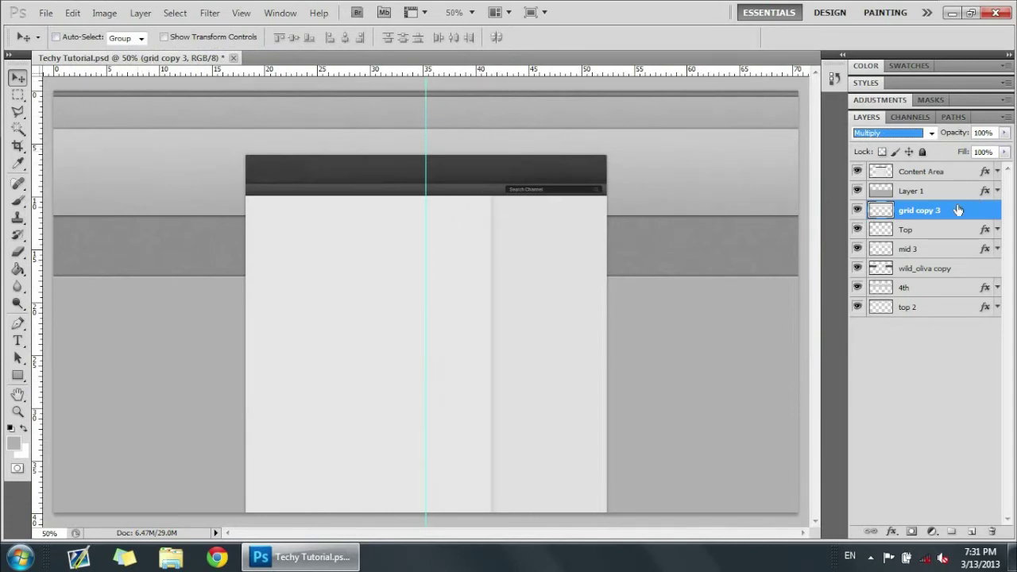
{"action": "left_click", "coordinate": [871, 556]}
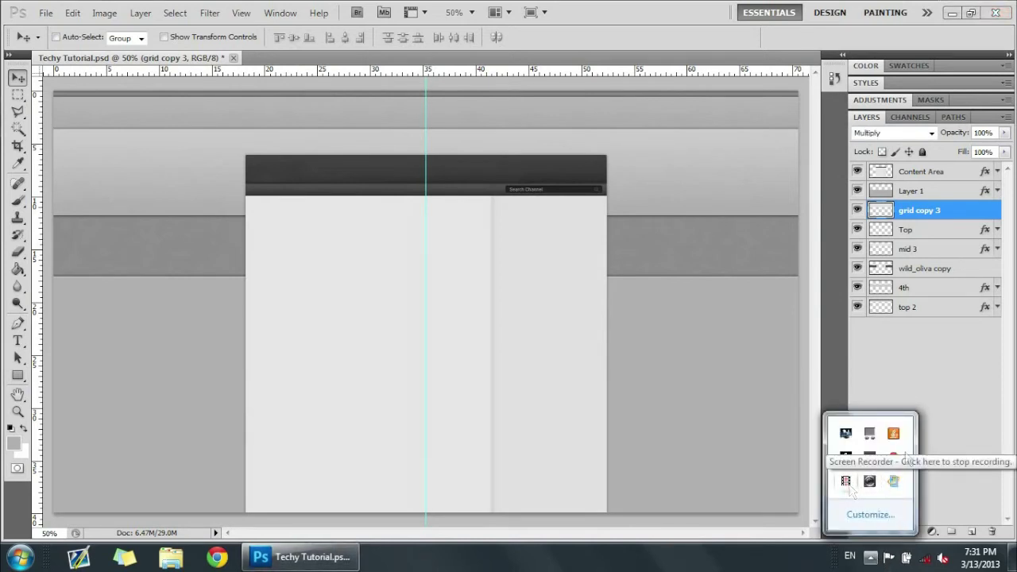
{"action": "left_click", "coordinate": [937, 429]}
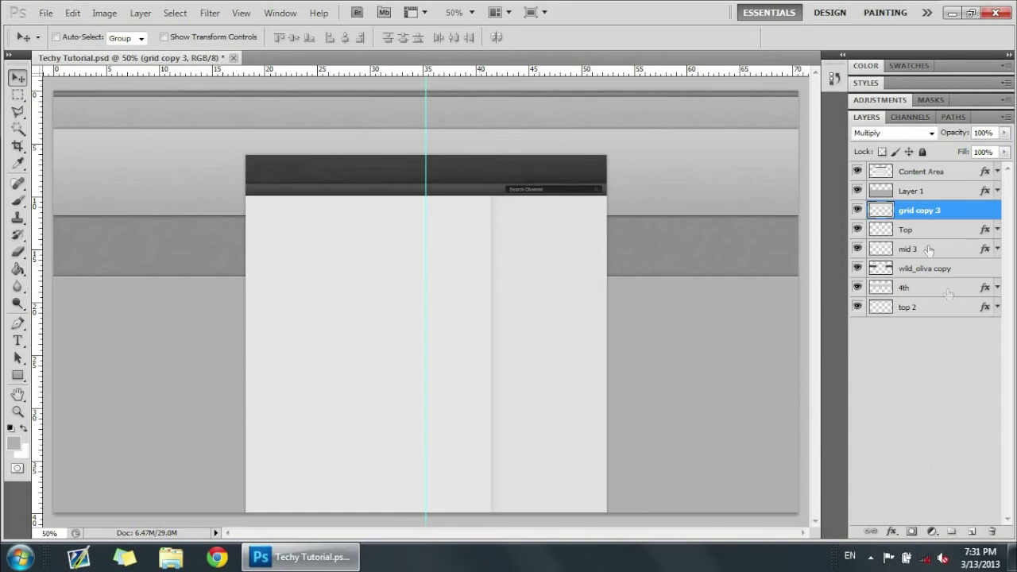
- Place the light_grid texture above Layer 1 and position it beside the content area, just under the dark textured band
{"action": "left_click", "coordinate": [931, 195]}
{"action": "left_click", "coordinate": [46, 13]}
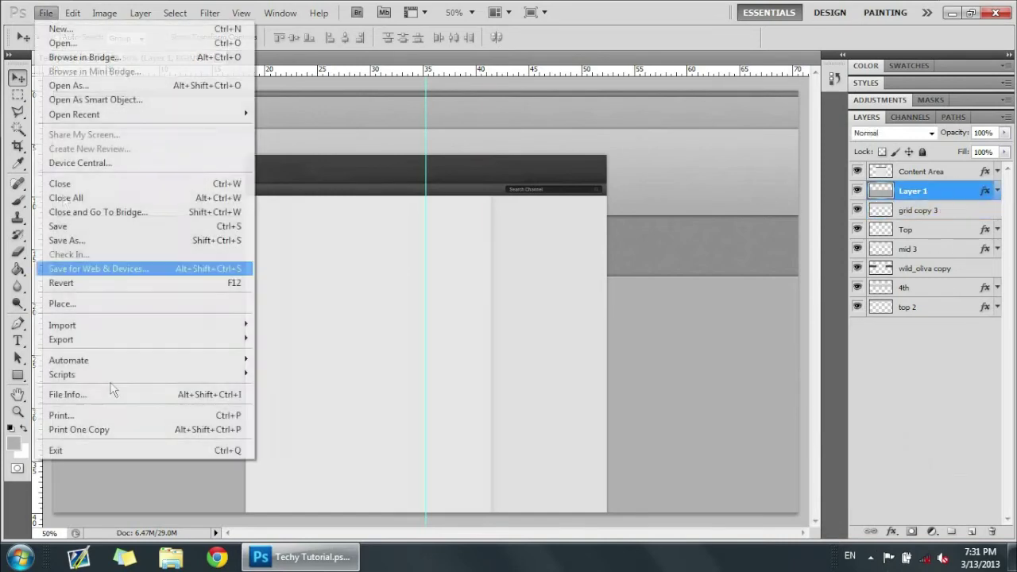
{"action": "left_click", "coordinate": [49, 302]}
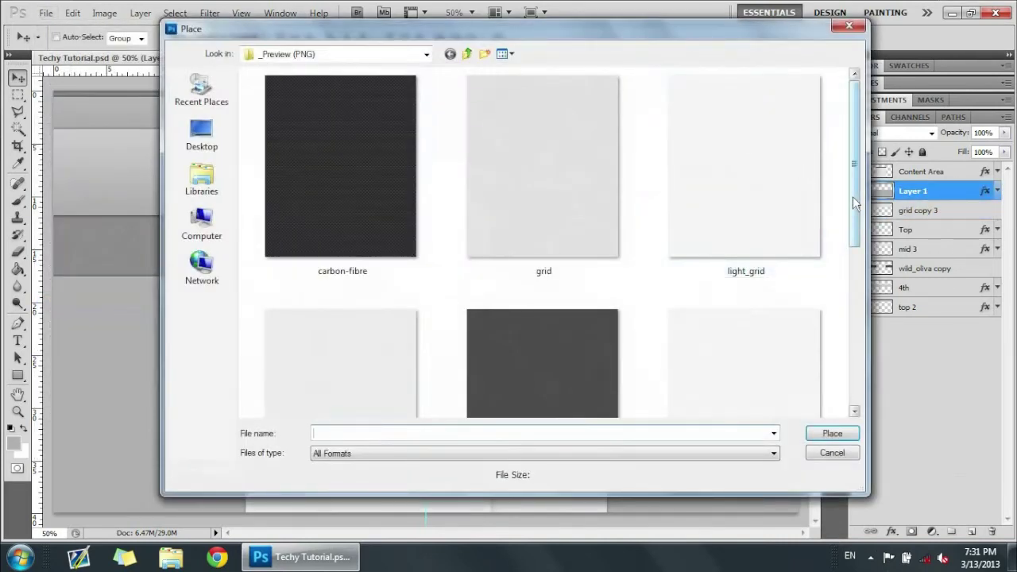
{"action": "left_click", "coordinate": [691, 250]}
{"action": "mouse_move", "coordinate": [858, 231]}
{"action": "left_mouse_down"}
{"action": "mouse_move", "coordinate": [860, 383]}
{"action": "mouse_move", "coordinate": [862, 250]}
{"action": "left_mouse_up"}
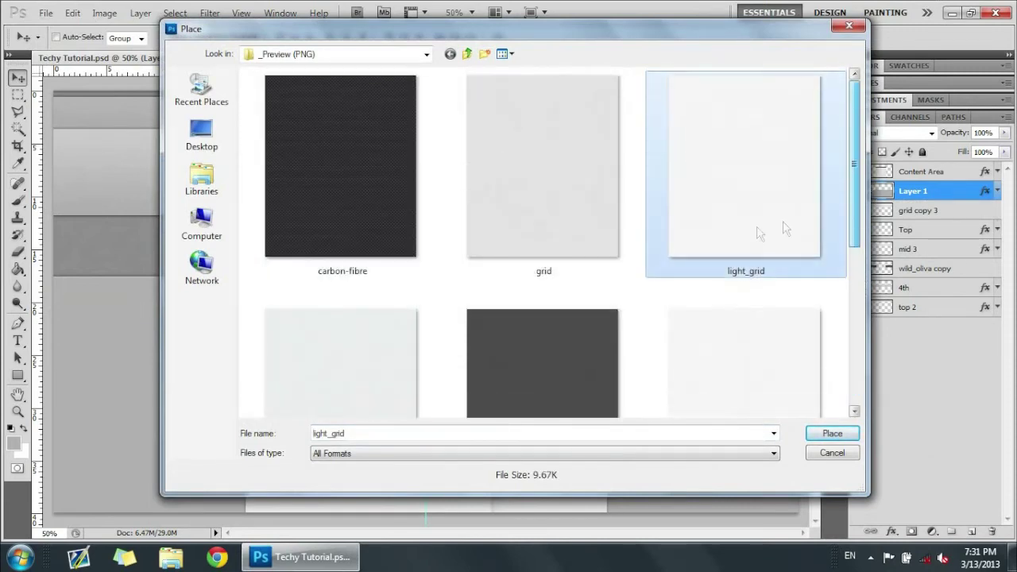
{"action": "left_click", "coordinate": [832, 433]}
{"action": "left_click_drag", "start_coordinate": [354, 337], "coordinate": [209, 371]}
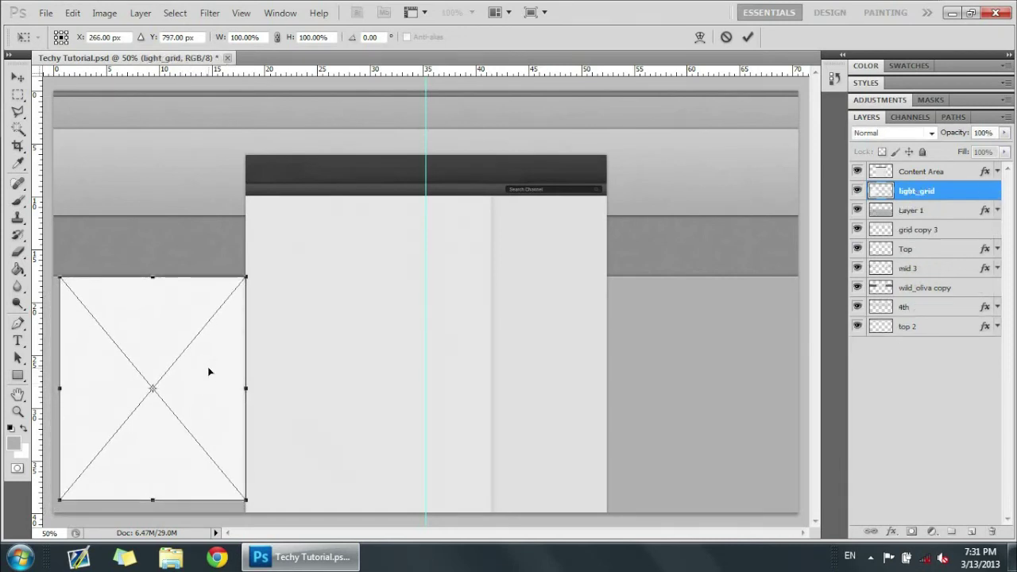
{"action": "left_click_drag", "start_coordinate": [205, 372], "coordinate": [206, 372]}
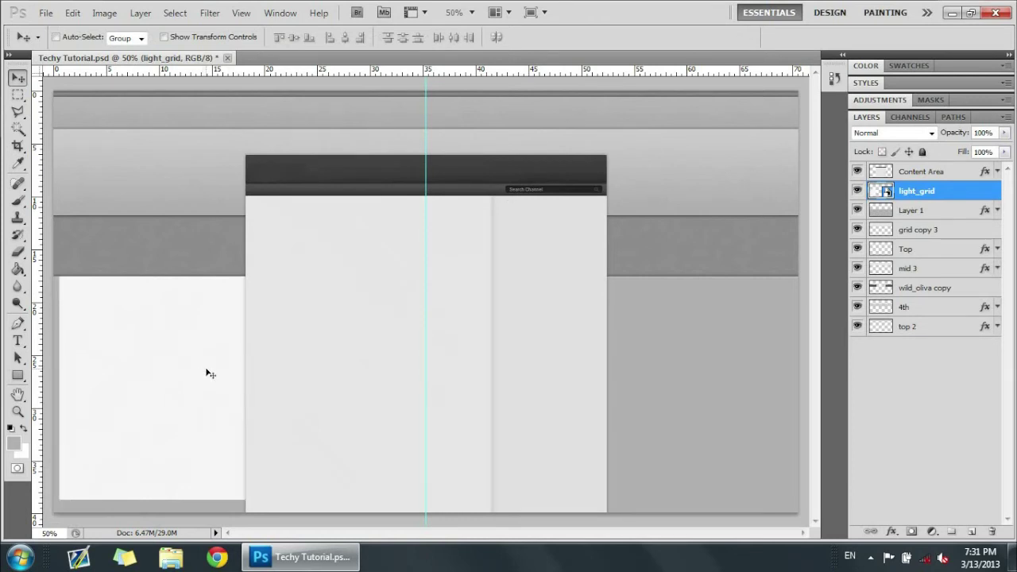
- Scale the light_grid texture to about 106% to fill the lower-left area, and copy it to the opposite side of the content area
{"action": "key", "text": "ctrl+t"}
{"action": "left_click_drag", "start_coordinate": [57, 500], "coordinate": [47, 510]}
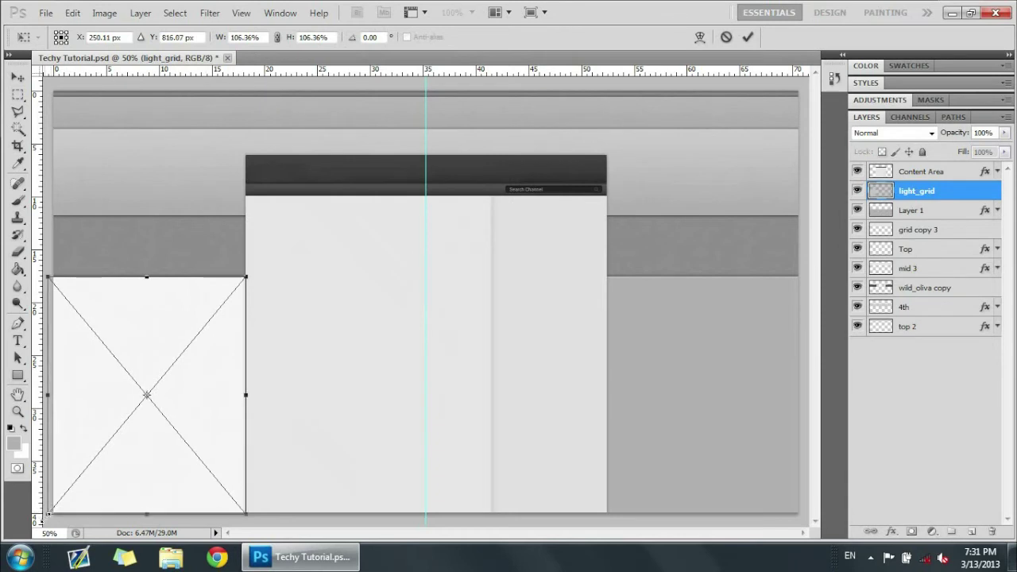
{"action": "key", "text": "Return"}
{"action": "left_click_drag", "start_coordinate": [255, 468], "coordinate": [728, 471]}
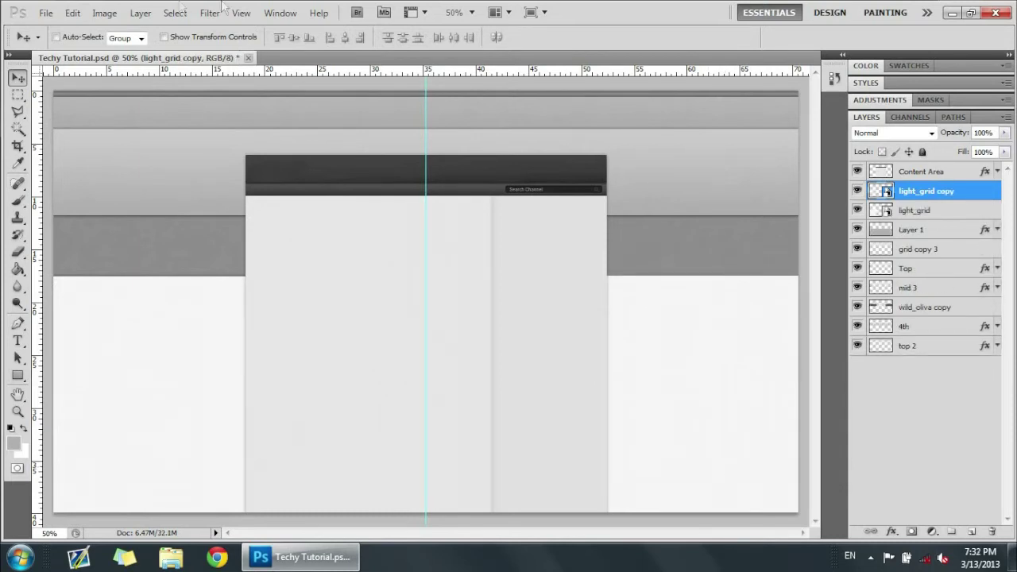
{"action": "left_click_drag", "start_coordinate": [356, 168], "coordinate": [362, 73]}
- Merge the light_grid and light_grid copy layers into one layer
{"action": "left_click", "coordinate": [953, 210], "text": "shift"}
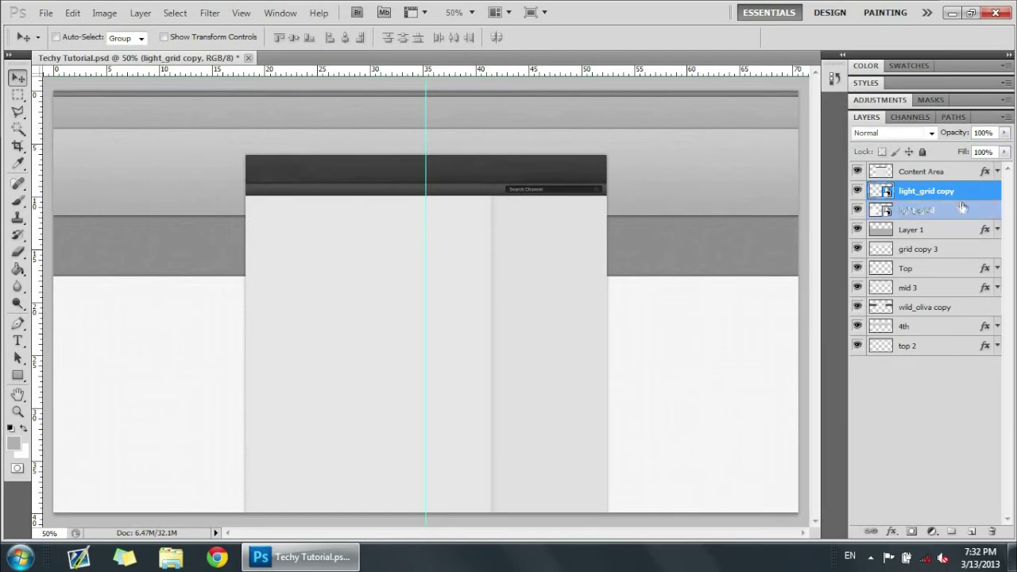
{"action": "right_click", "coordinate": [965, 210]}
{"action": "left_click", "coordinate": [826, 302]}
{"action": "right_click", "coordinate": [940, 210]}
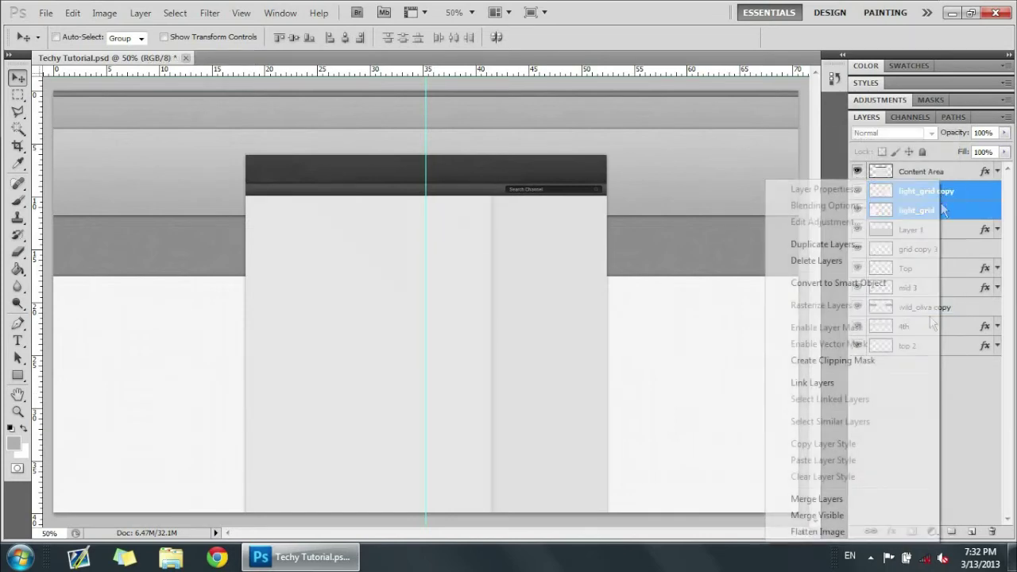
{"action": "left_click", "coordinate": [856, 499]}
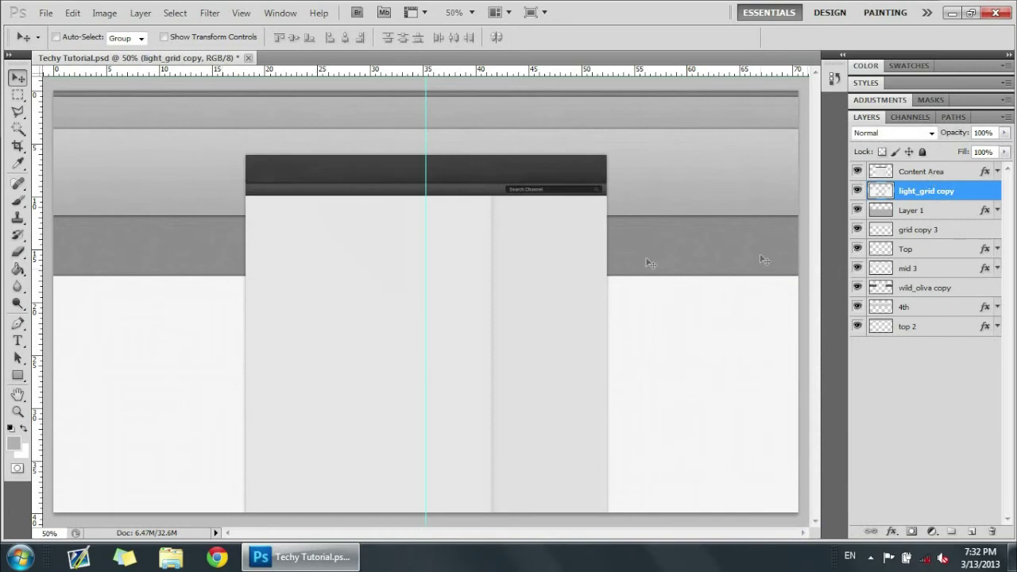
- Try the Darken blend mode on the merged light_grid copy layer
{"action": "left_click", "coordinate": [930, 133]}
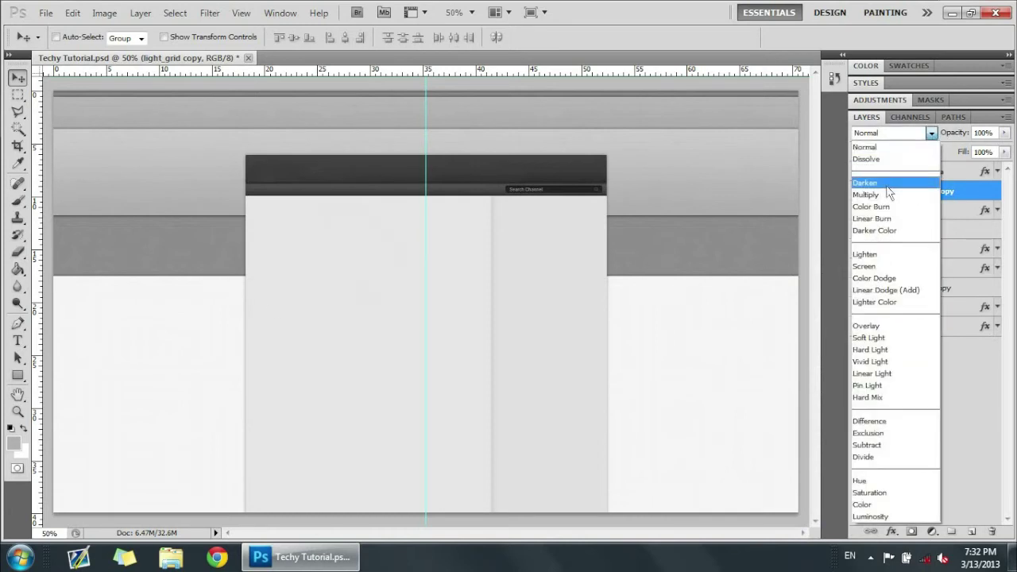
{"action": "left_click", "coordinate": [887, 184]}
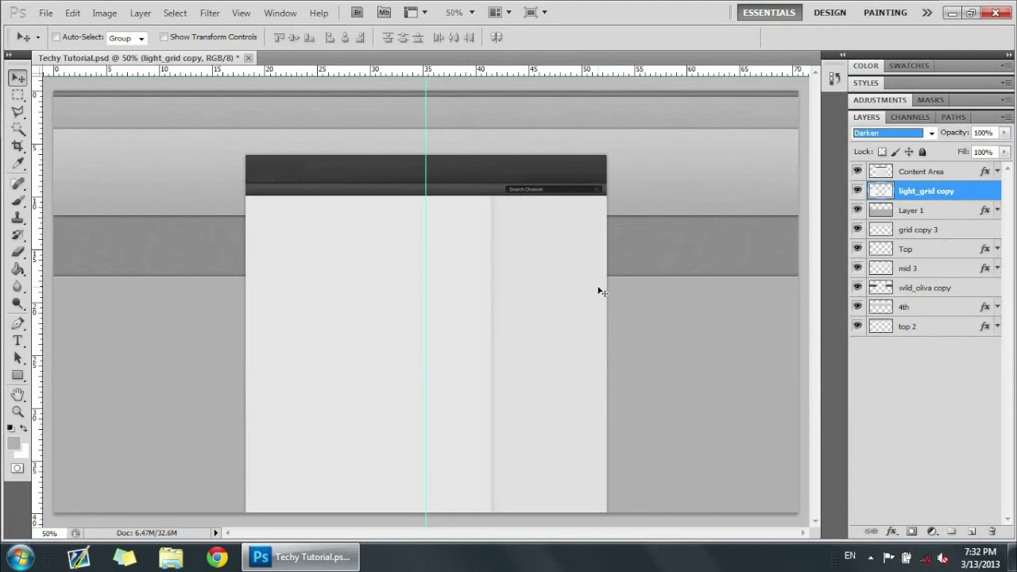
{"action": "key", "text": "ctrl+plus"}
{"action": "key", "text": "ctrl+plus"}
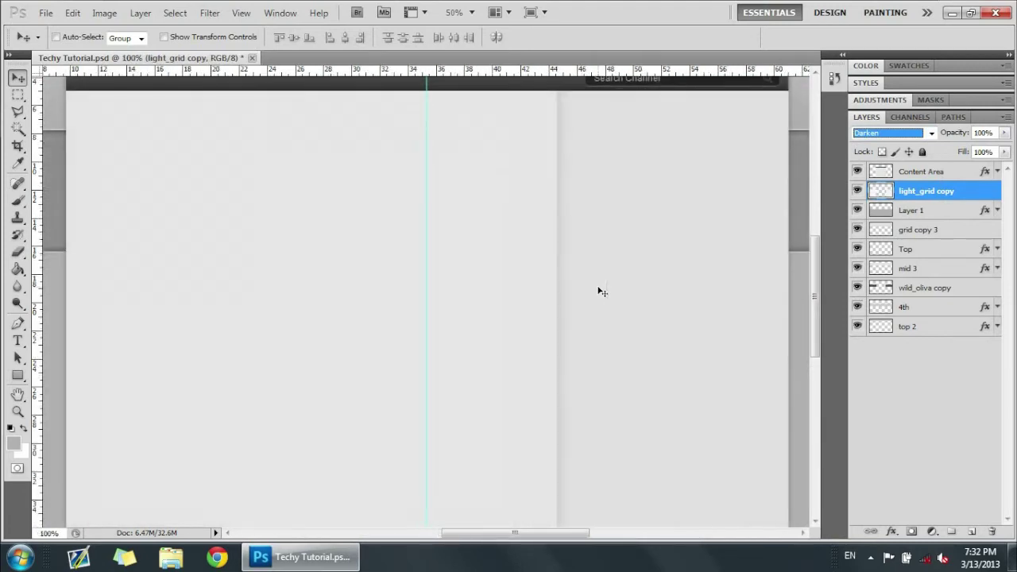
{"action": "key", "text": "ctrl+minus"}
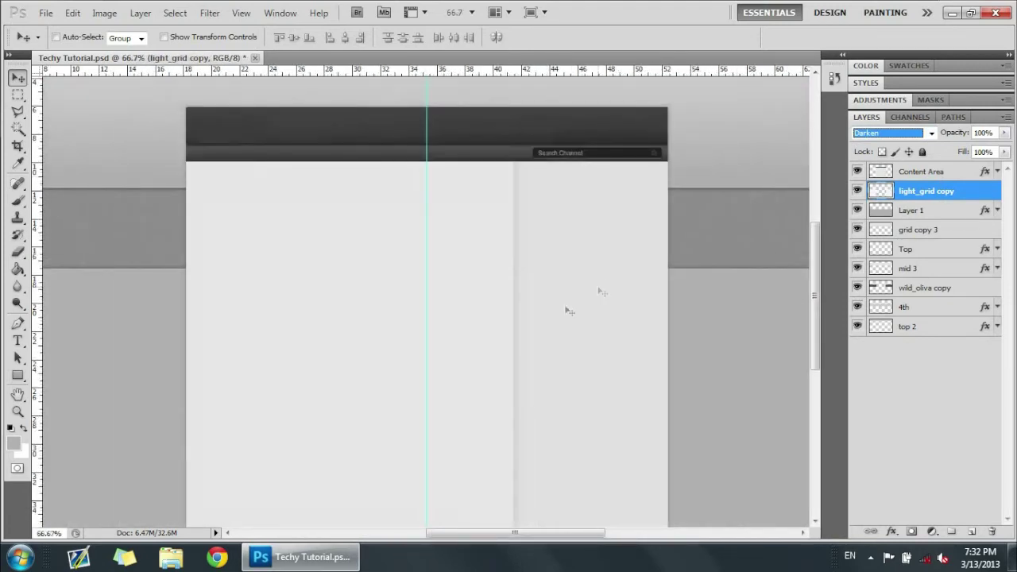
- Set the light_grid copy layer's blend mode to Multiply and check the texture in the lower background
{"action": "left_click", "coordinate": [934, 134]}
{"action": "left_click", "coordinate": [878, 195]}
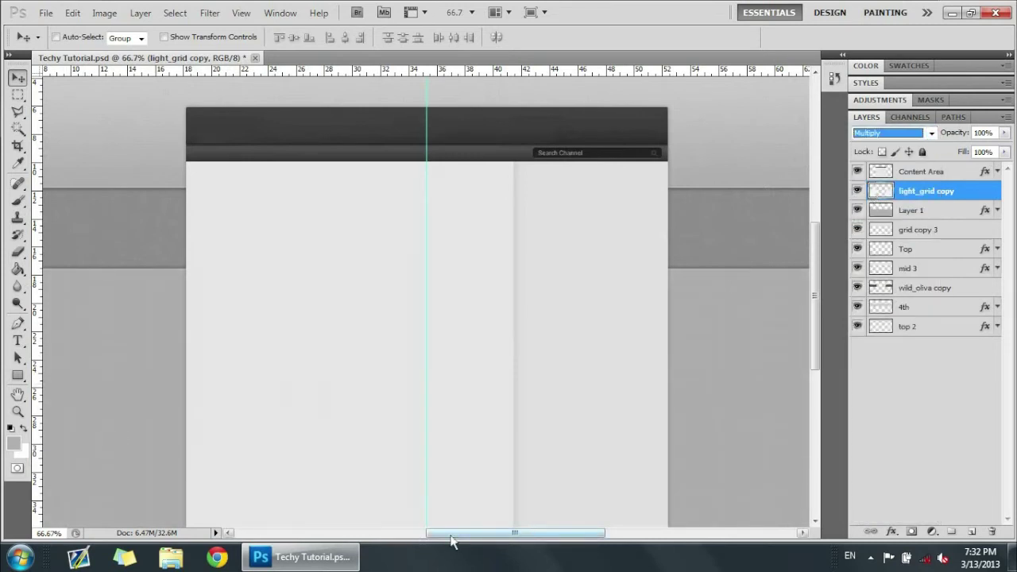
{"action": "left_click_drag", "start_coordinate": [449, 534], "coordinate": [452, 537]}
{"action": "key", "text": "ctrl+minus"}
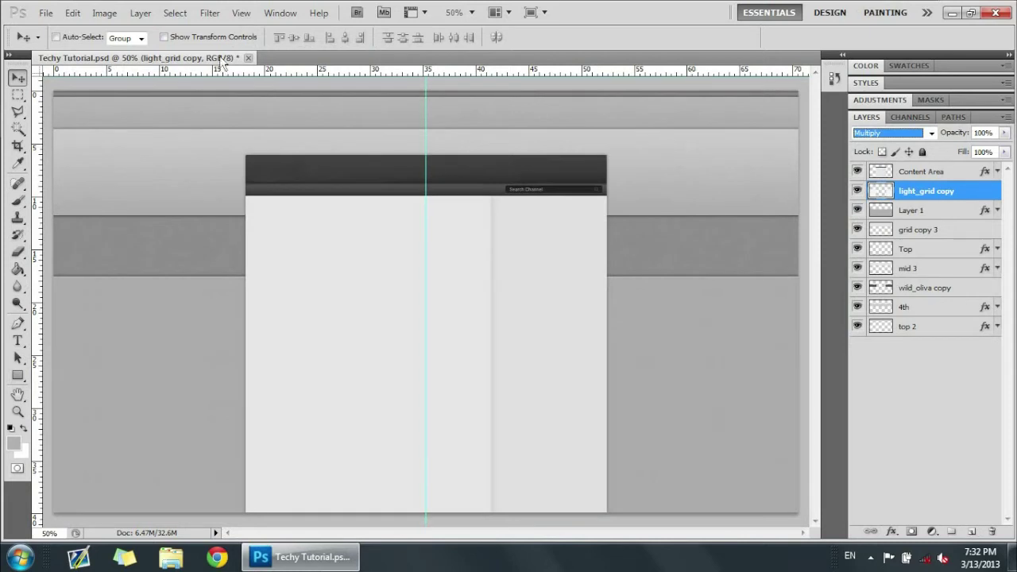
- Add a new empty layer directly above the light_grid copy layer
{"action": "left_click", "coordinate": [970, 531]}
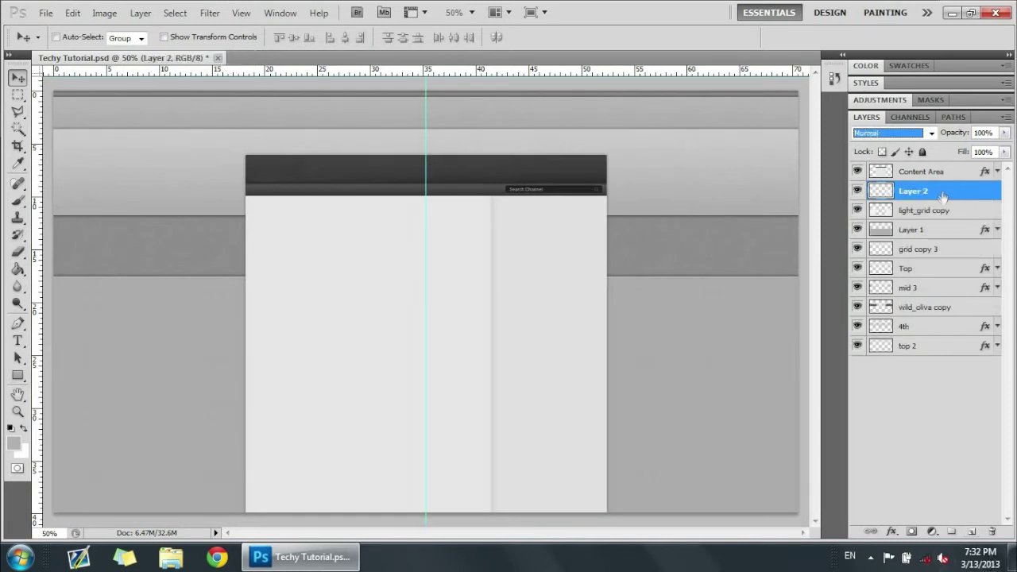
{"action": "key", "text": "ctrl+plus"}
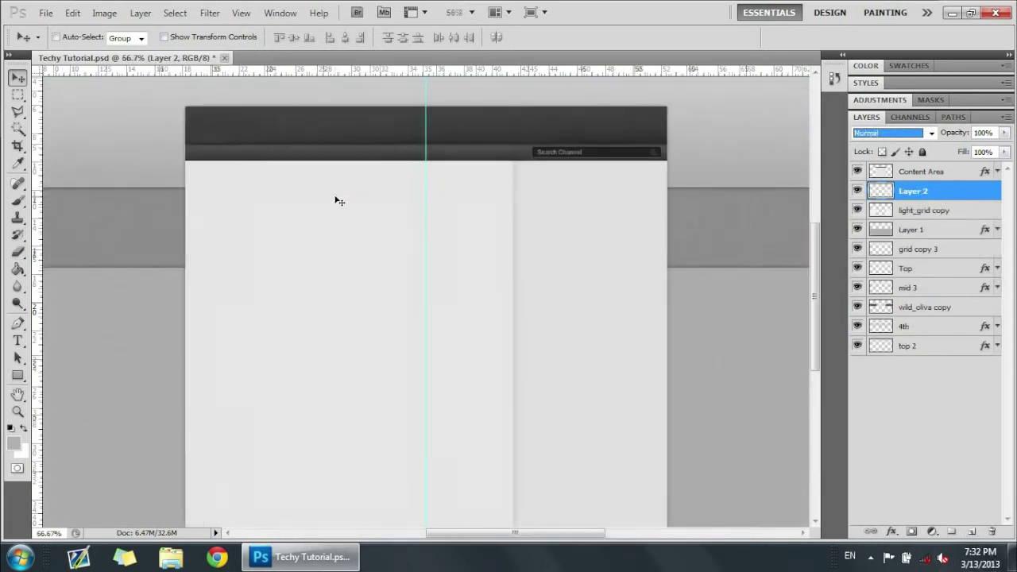
{"action": "key", "text": "ctrl+plus"}
{"action": "left_click_drag", "start_coordinate": [815, 274], "coordinate": [816, 193]}
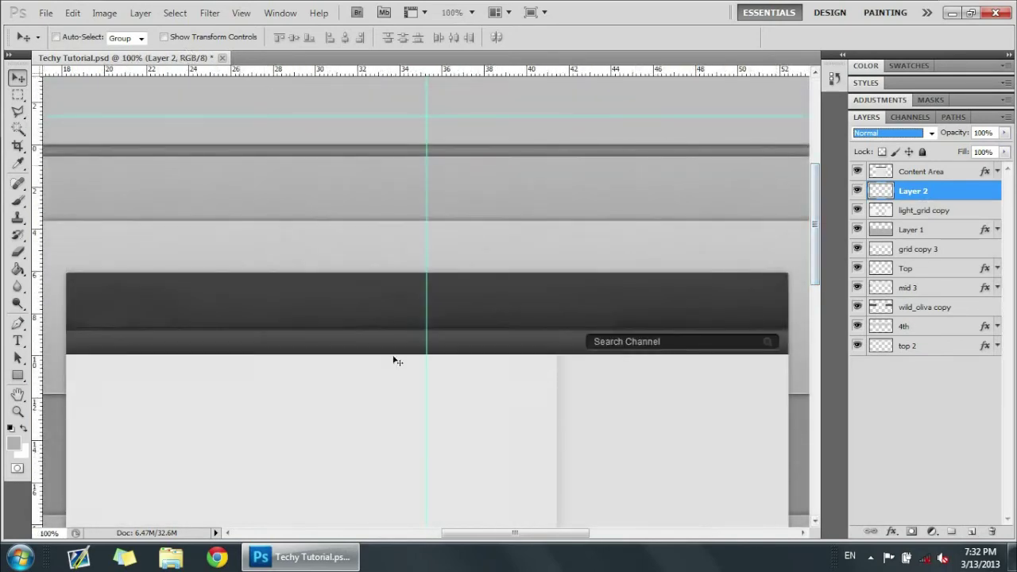
{"action": "left_click_drag", "start_coordinate": [483, 539], "coordinate": [479, 539]}
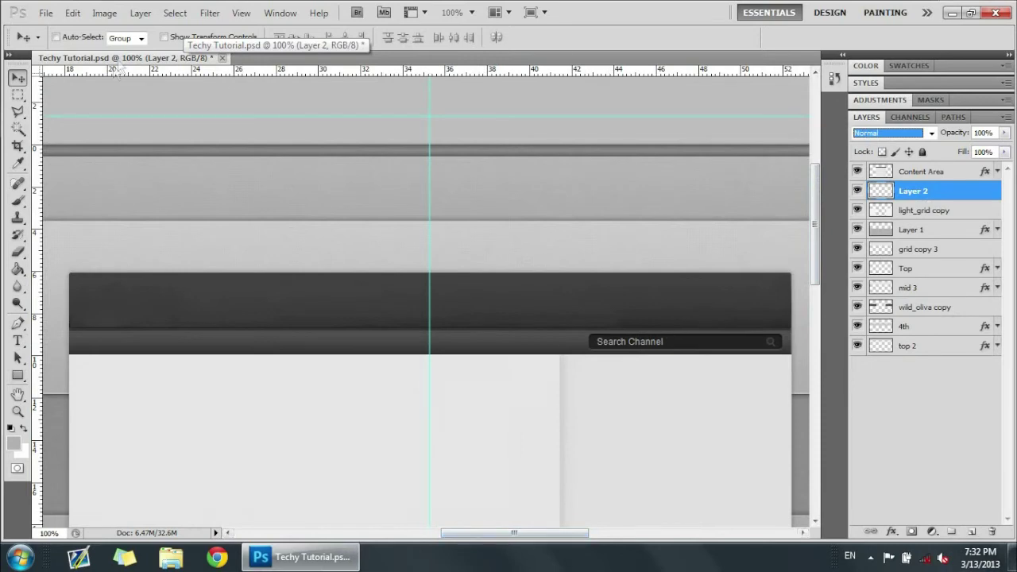
{"action": "left_click", "coordinate": [46, 13]}
{"action": "key", "text": "Escape"}
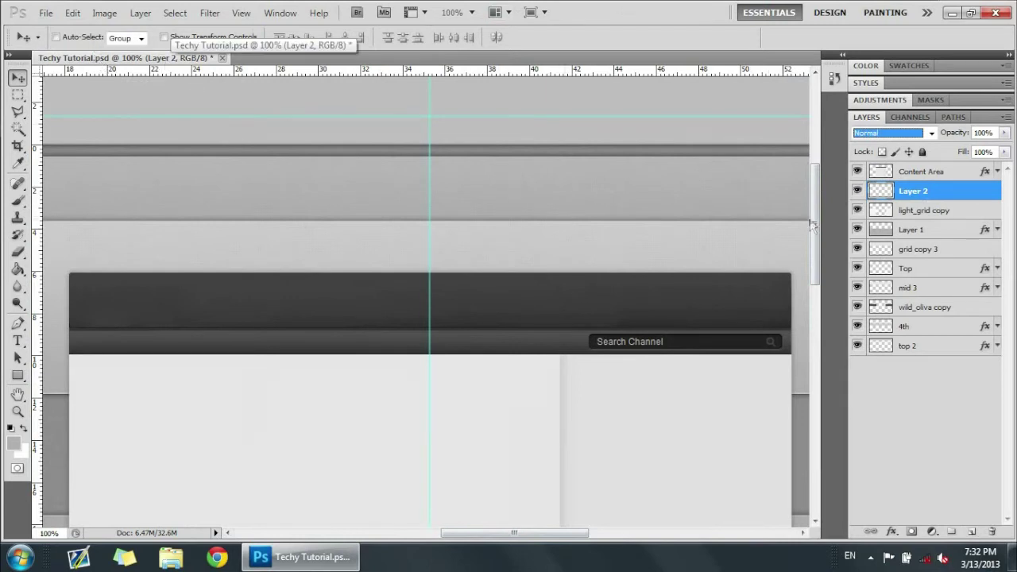
{"action": "scroll", "coordinate": [814, 222], "scroll_direction": "up", "scroll_amount": 1}
{"action": "mouse_move", "coordinate": [532, 535]}
{"action": "left_mouse_down"}
{"action": "mouse_move", "coordinate": [541, 540]}
{"action": "mouse_move", "coordinate": [512, 540]}
{"action": "mouse_move", "coordinate": [538, 540]}
{"action": "left_mouse_up"}
{"action": "left_click", "coordinate": [46, 12]}
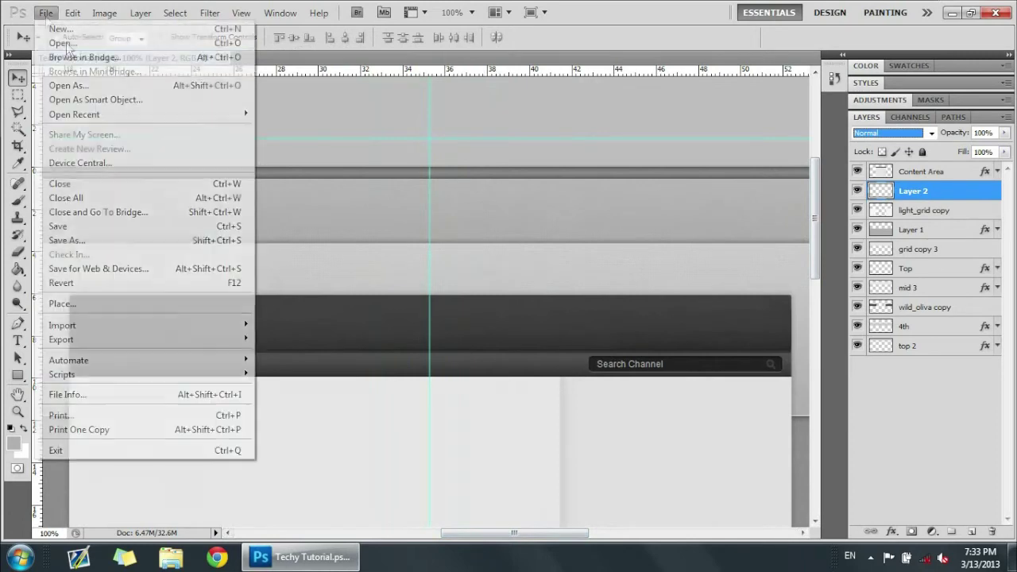
{"action": "key", "text": "Escape"}
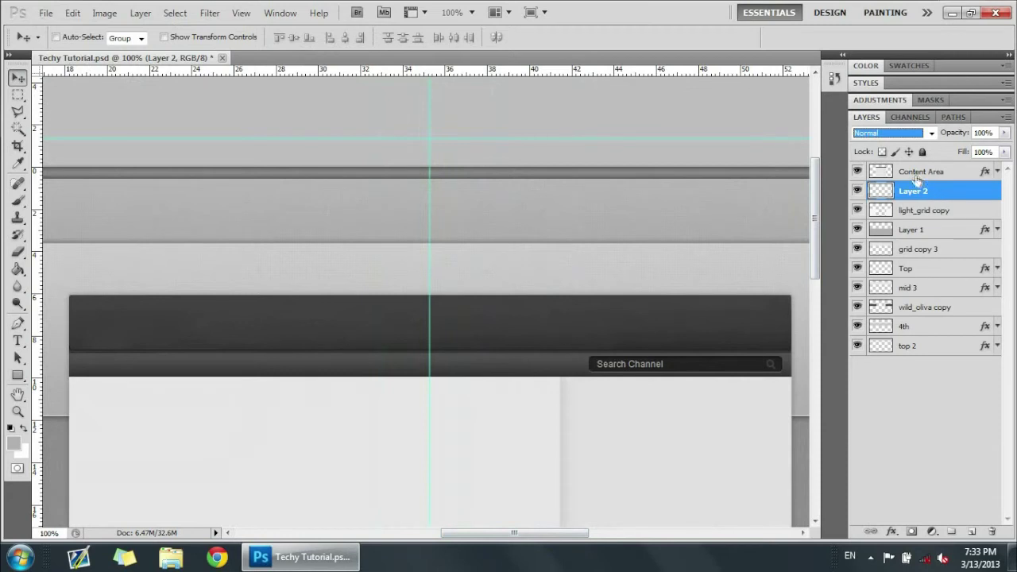
- Remove the horizontal guide above the canvas
{"action": "left_click", "coordinate": [557, 139]}
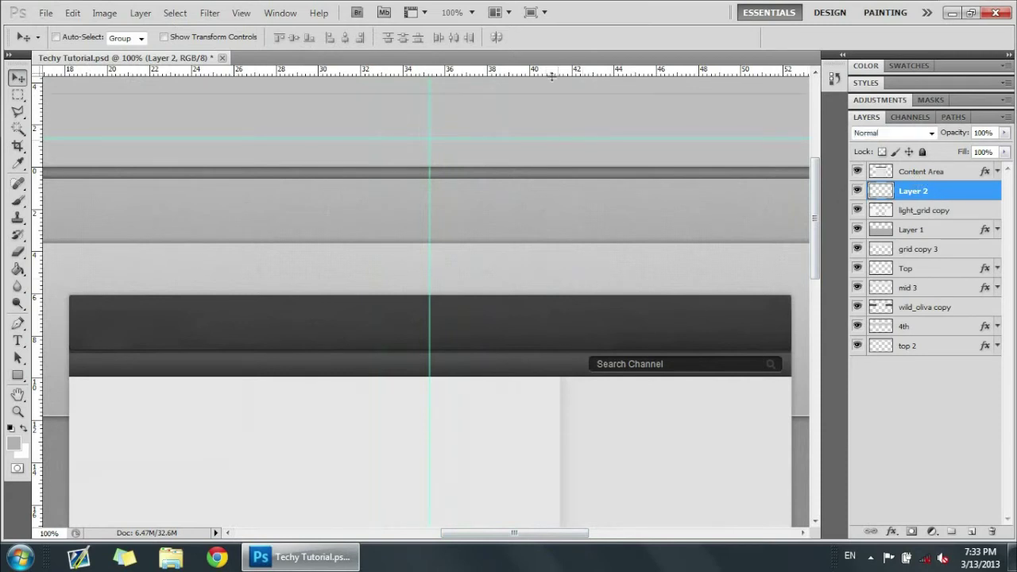
{"action": "scroll", "coordinate": [815, 246], "scroll_direction": "down", "scroll_amount": 1}
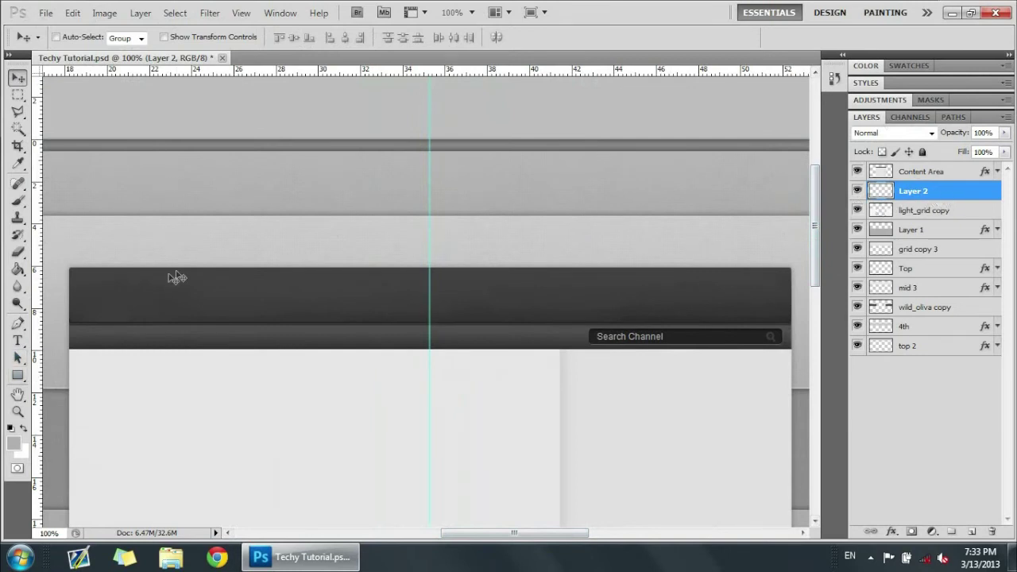
- Draw a thin rounded rectangle with a 10 px corner radius on Layer 2, just above the dark header and as wide as the content area
{"action": "left_click", "coordinate": [18, 375]}
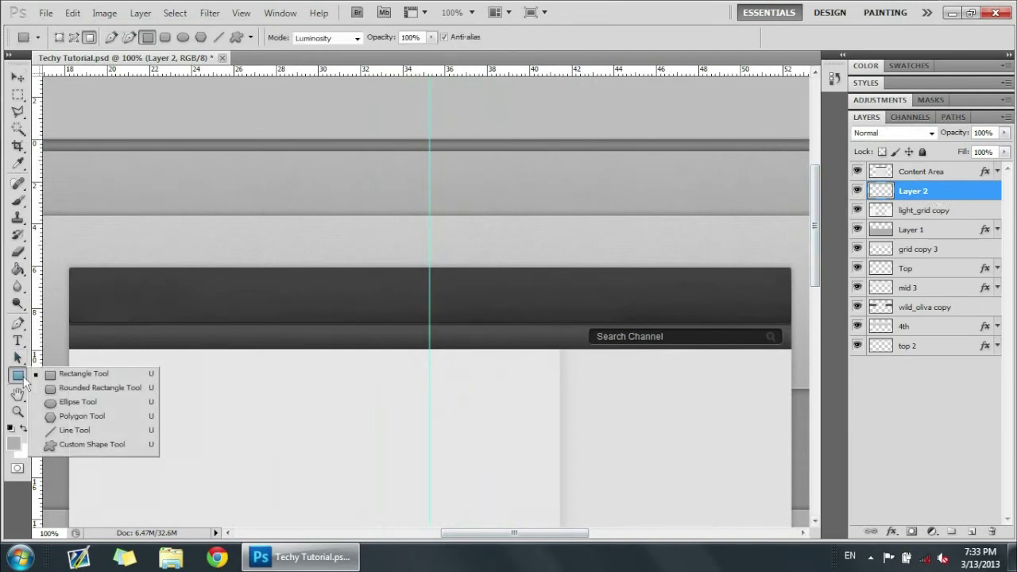
{"action": "left_click", "coordinate": [75, 388]}
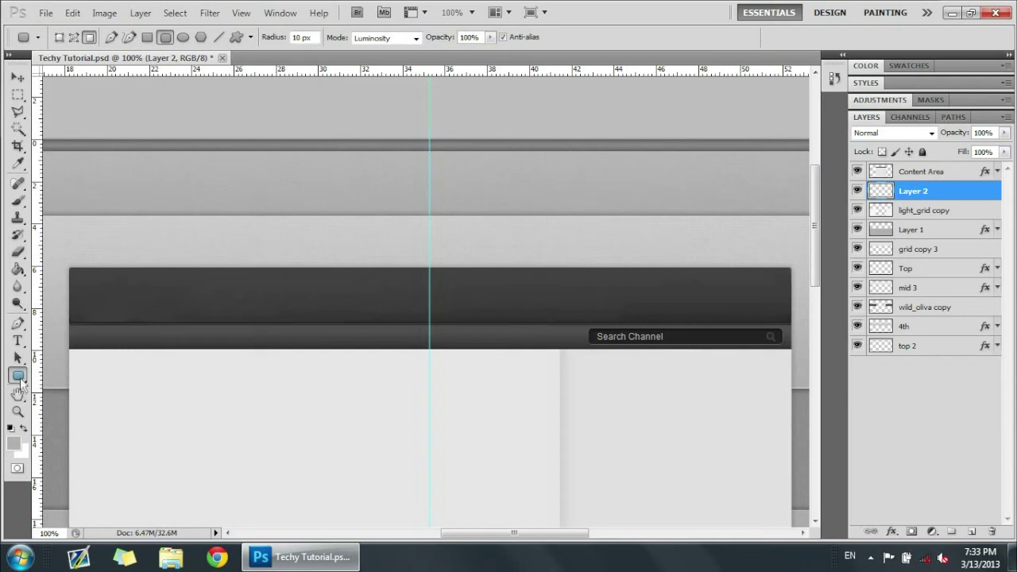
{"action": "left_click", "coordinate": [17, 375]}
{"action": "left_click", "coordinate": [56, 368]}
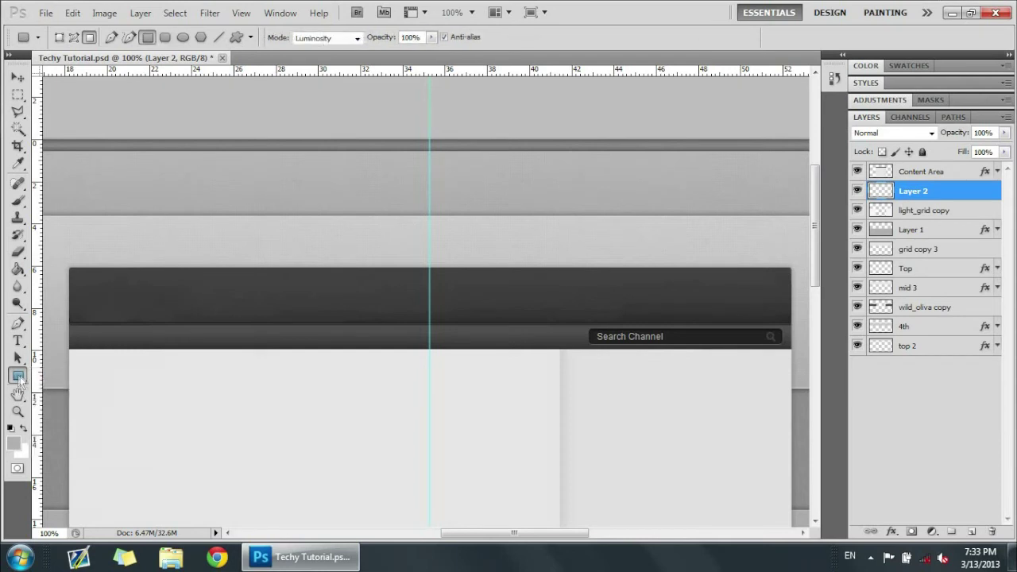
{"action": "left_click", "coordinate": [17, 375]}
{"action": "left_click", "coordinate": [75, 387]}
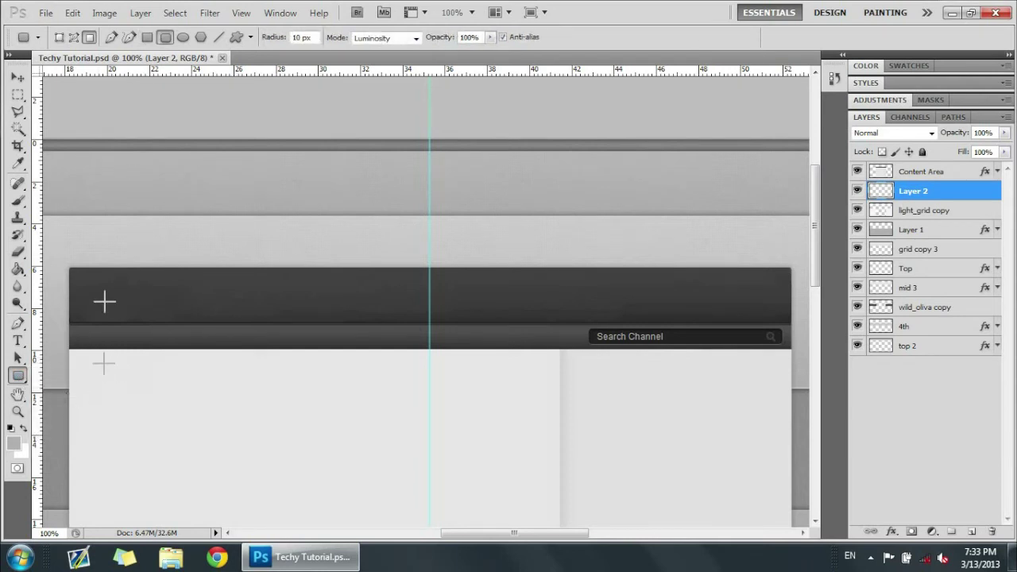
{"action": "left_click_drag", "start_coordinate": [71, 221], "coordinate": [518, 244]}
{"action": "left_click_drag", "start_coordinate": [720, 244], "coordinate": [788, 245]}
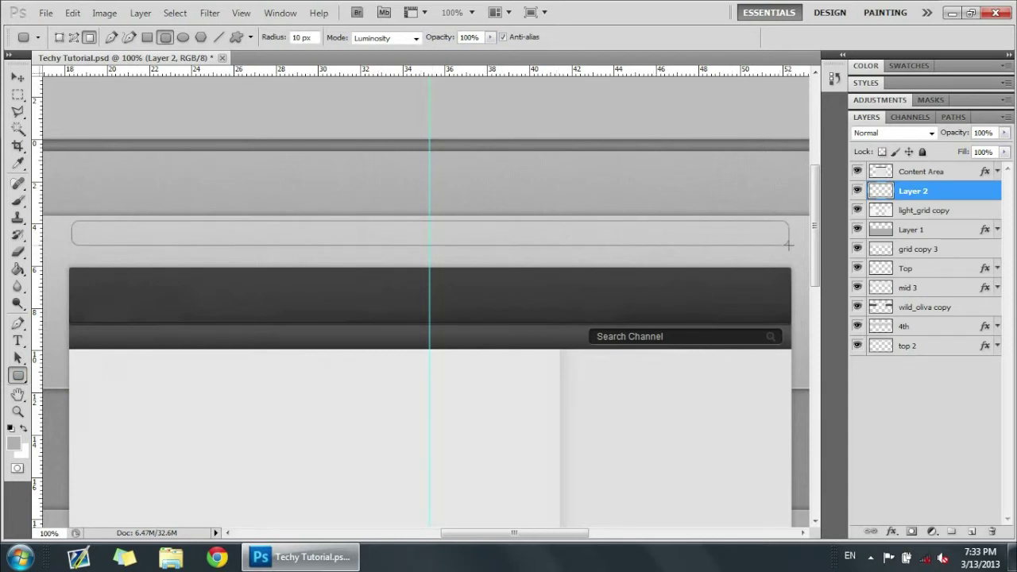
{"action": "left_click_drag", "start_coordinate": [790, 246], "coordinate": [790, 248]}
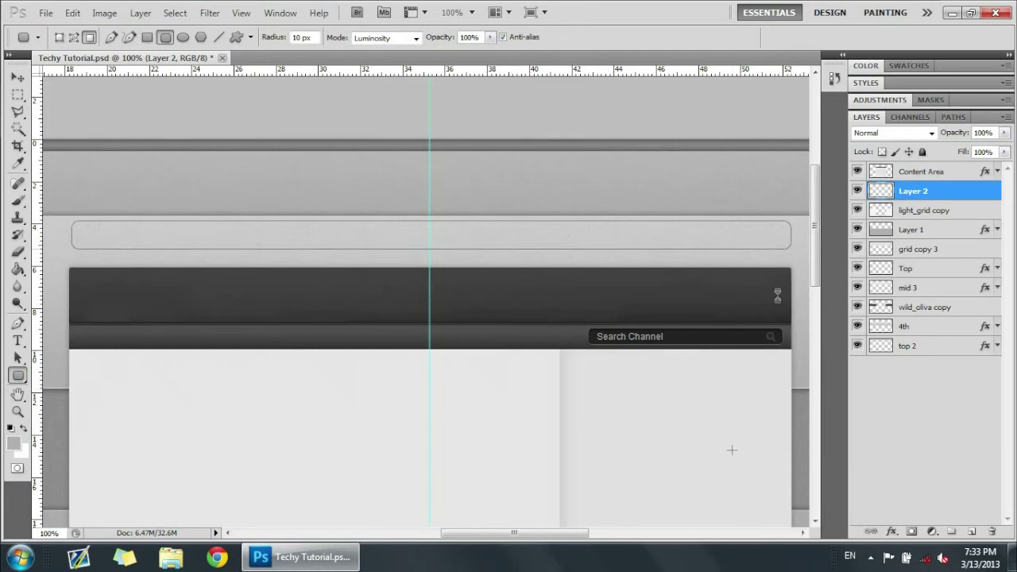
{"action": "left_click", "coordinate": [18, 77]}
{"action": "left_click_drag", "start_coordinate": [221, 247], "coordinate": [218, 252]}
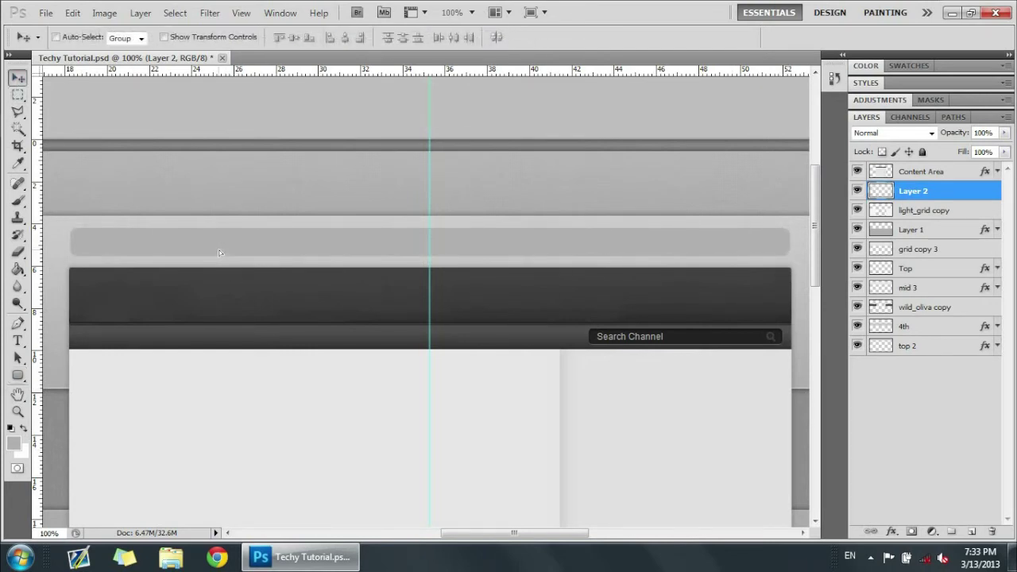
{"action": "double_click", "coordinate": [969, 191]}
{"action": "left_click_drag", "start_coordinate": [487, 174], "coordinate": [538, 175]}
{"action": "left_click", "coordinate": [512, 235]}
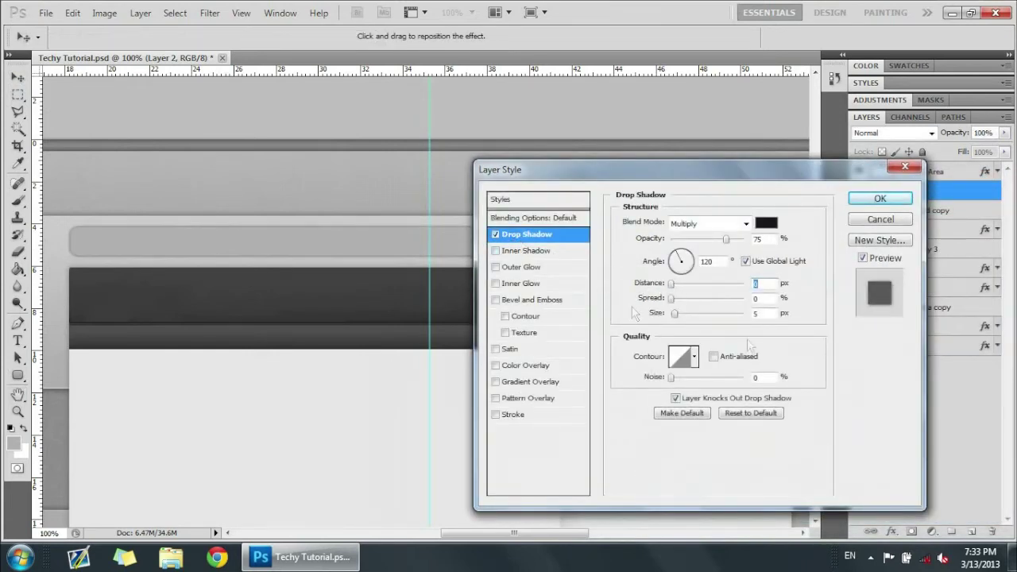
{"action": "key", "text": "Tab"}
{"action": "key", "text": "Tab"}
{"action": "type", "text": "10"}
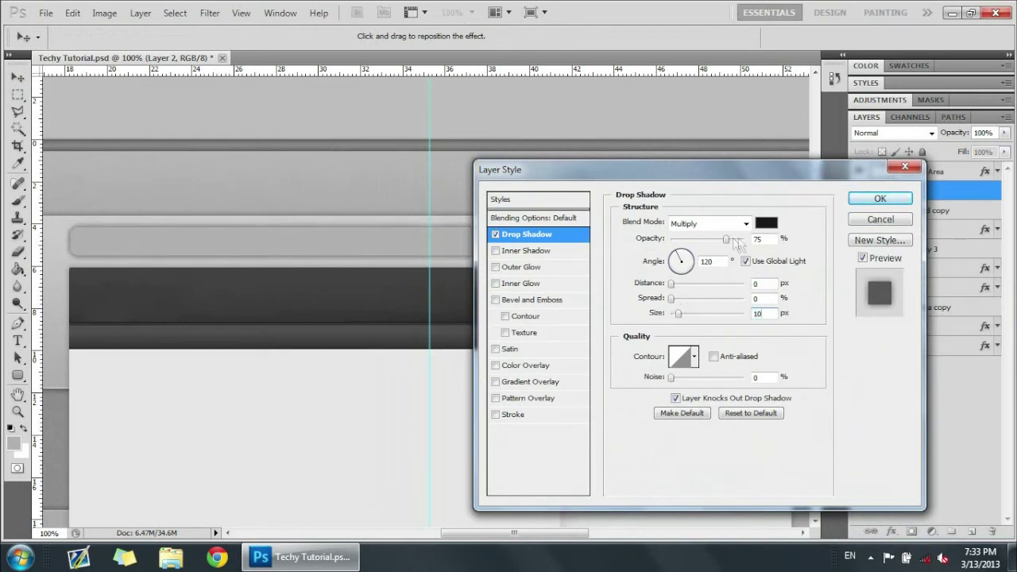
{"action": "double_click", "coordinate": [757, 239]}
{"action": "type", "text": "50"}
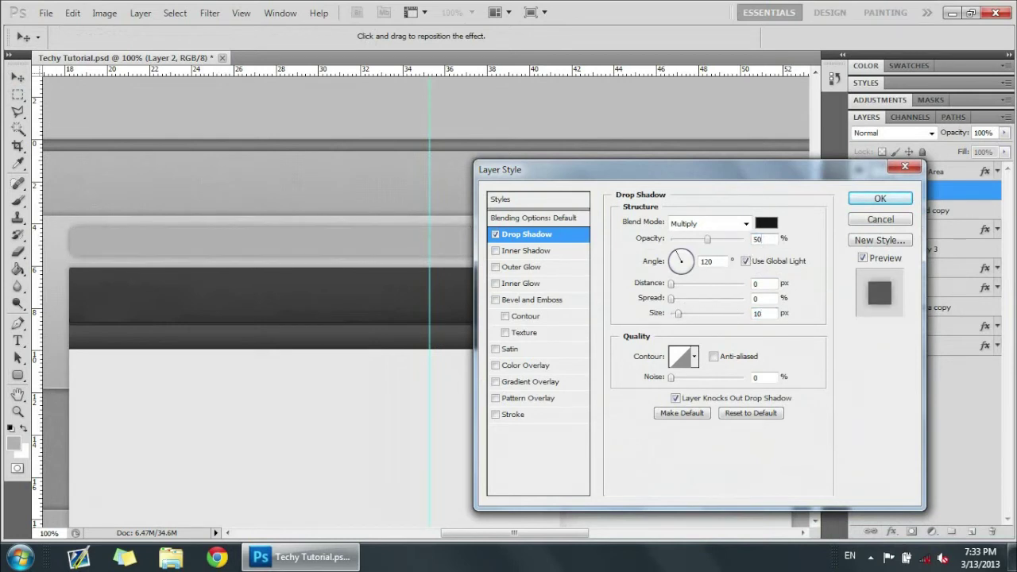
{"action": "left_click", "coordinate": [517, 302]}
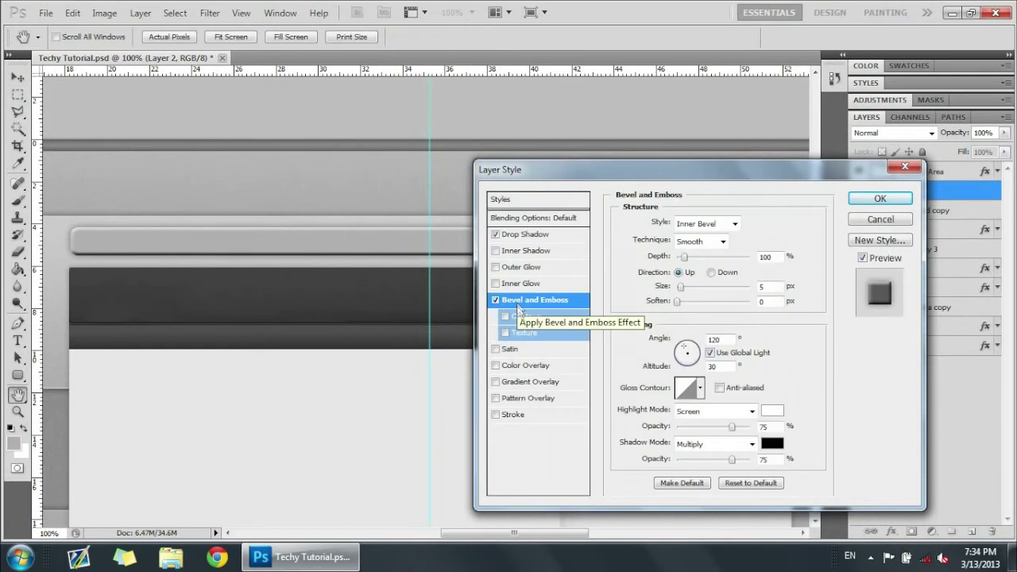
{"action": "left_click_drag", "start_coordinate": [683, 257], "coordinate": [645, 298]}
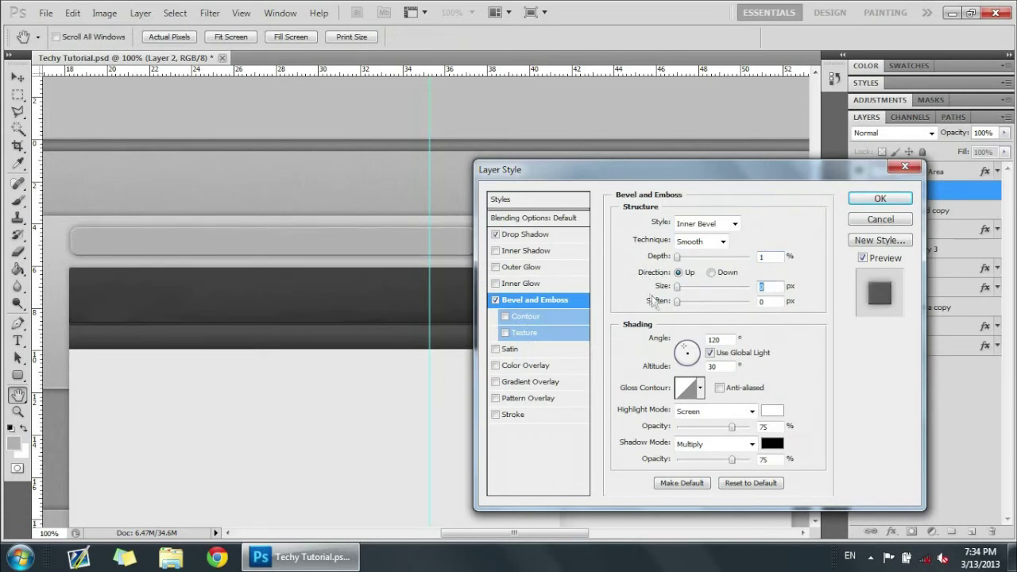
{"action": "left_click", "coordinate": [678, 302]}
{"action": "left_click_drag", "start_coordinate": [688, 305], "coordinate": [693, 306]}
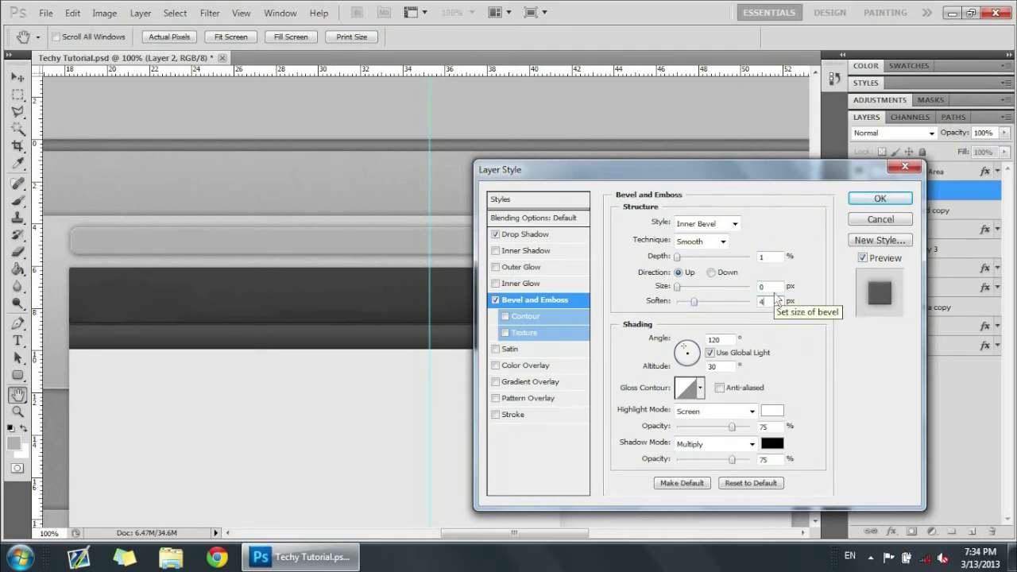
{"action": "left_click", "coordinate": [870, 221]}
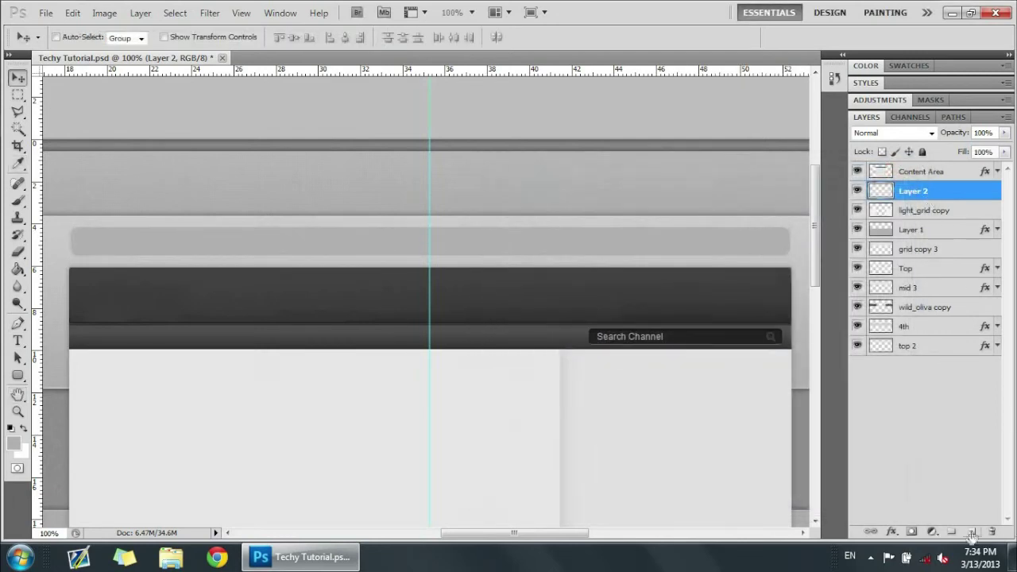
- Replace the Layer 2 bar with a new empty layer directly above the light_grid copy layer
{"action": "left_click", "coordinate": [972, 531]}
{"action": "left_click", "coordinate": [910, 212]}
{"action": "key", "text": "Delete"}
{"action": "left_click", "coordinate": [912, 191]}
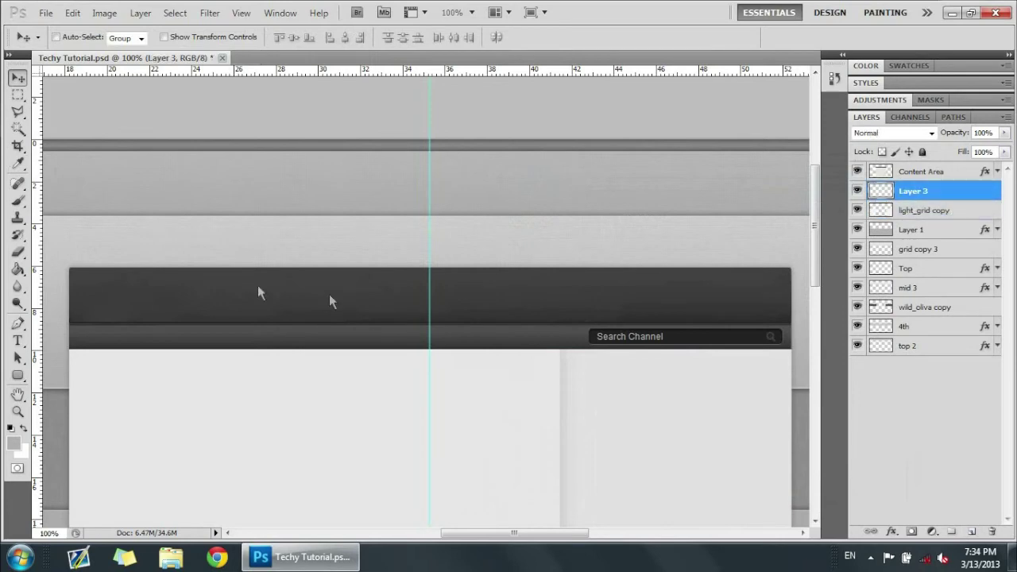
- Set the foreground colour to eeeeee and draw a thin rounded rectangle above the dark header on Layer 3, about as wide as the content area
{"action": "left_click", "coordinate": [18, 375]}
{"action": "left_click", "coordinate": [14, 441]}
{"action": "left_click", "coordinate": [341, 420]}
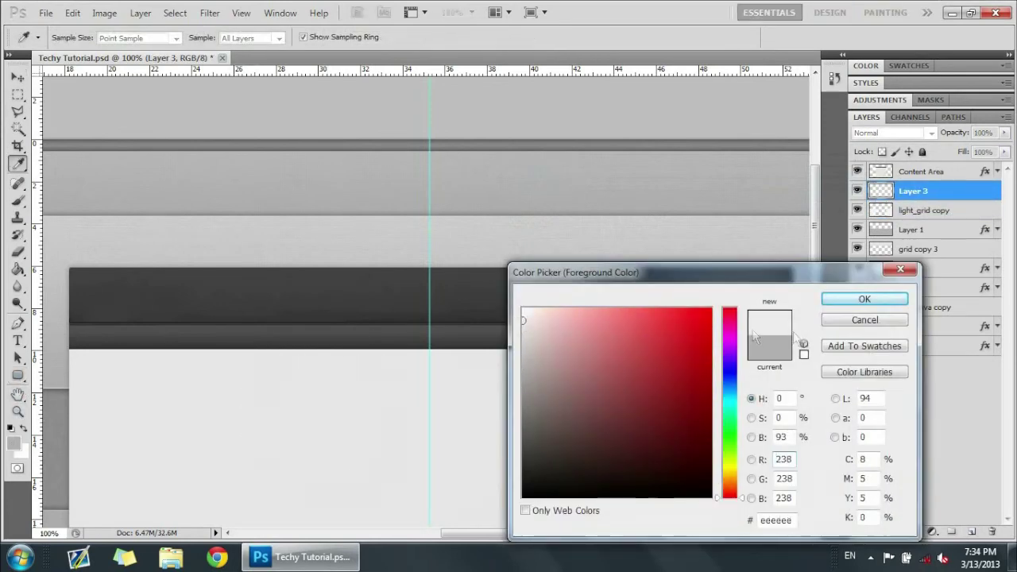
{"action": "left_click", "coordinate": [858, 299]}
{"action": "left_click_drag", "start_coordinate": [68, 222], "coordinate": [787, 251]}
- Nudge the light rounded bar until its ends line up with the dark header and it sits just above it
{"action": "left_click", "coordinate": [17, 78]}
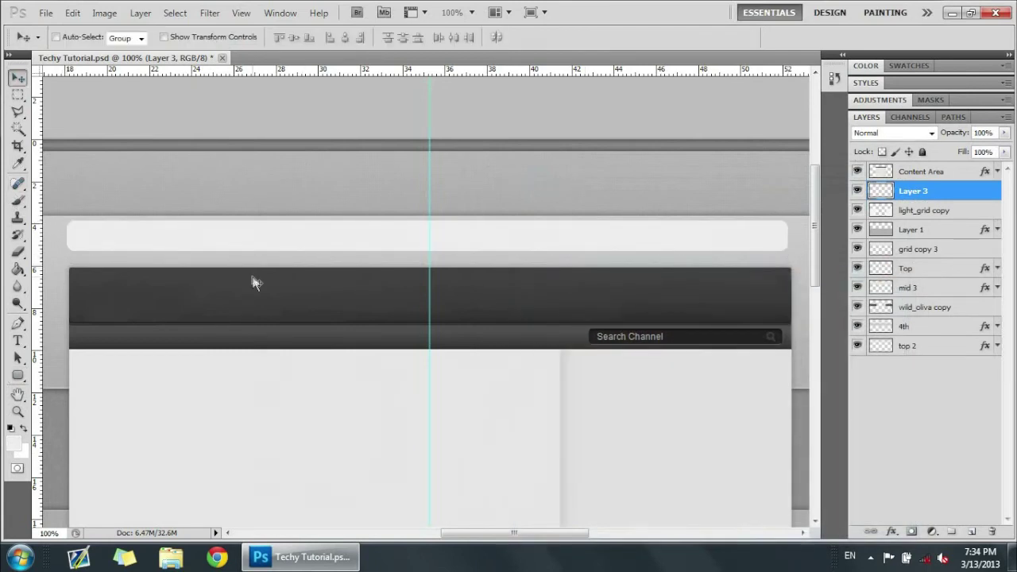
{"action": "key", "text": "Down"}
{"action": "key", "text": "Down"}
{"action": "key", "text": "Right"}
{"action": "key", "text": "Right"}
{"action": "key", "text": "Right"}
{"action": "key", "text": "Right"}
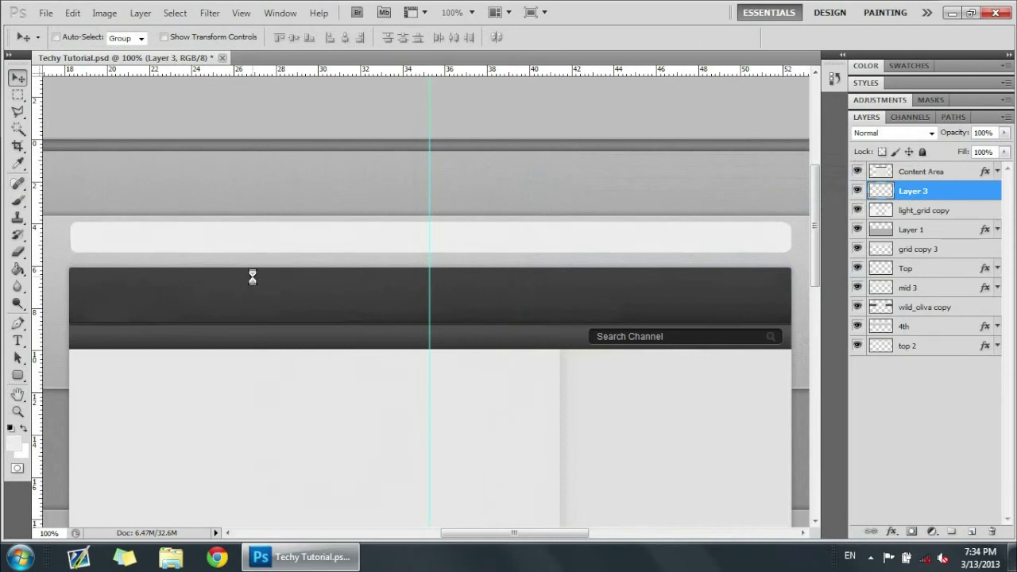
{"action": "key", "text": "Down"}
{"action": "key", "text": "Down"}
{"action": "key", "text": "Down"}
{"action": "key", "text": "Down"}
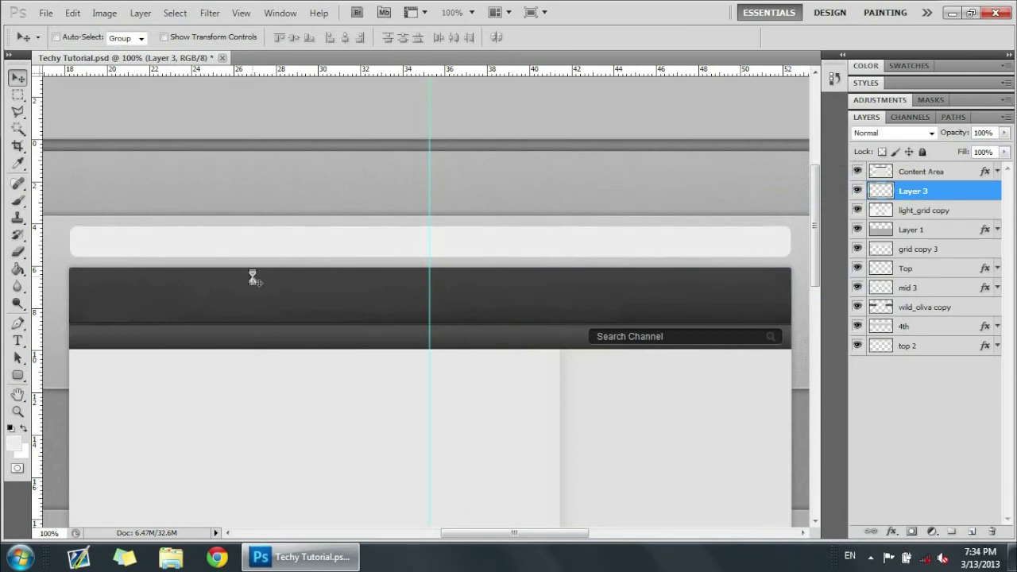
{"action": "key", "text": "Down"}
- Give Layer 3 a Multiply drop shadow with 0 px distance, 10 px size and 50% opacity
{"action": "double_click", "coordinate": [961, 198]}
{"action": "left_click_drag", "start_coordinate": [586, 160], "coordinate": [601, 167]}
{"action": "left_click", "coordinate": [541, 237]}
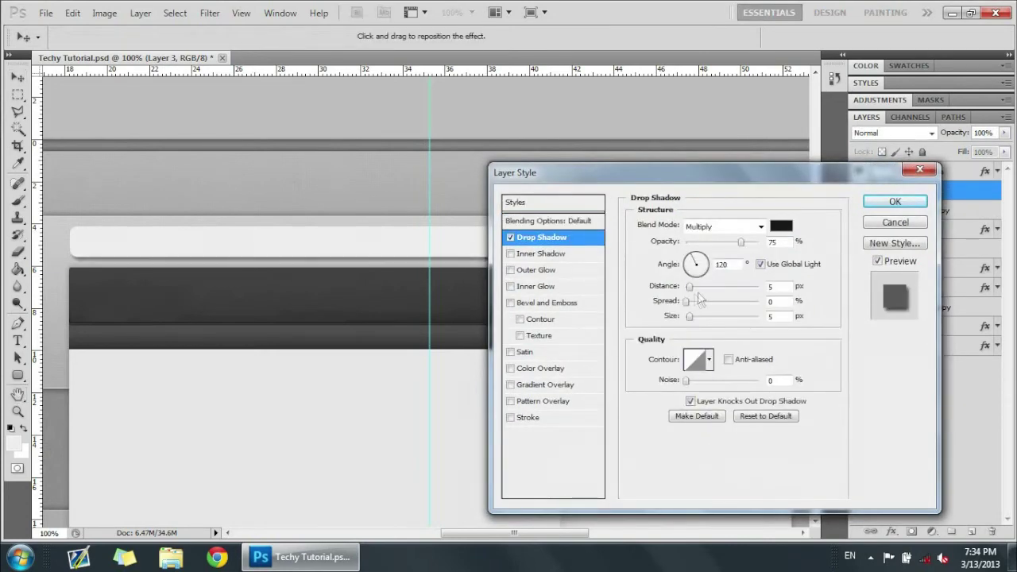
{"action": "left_click_drag", "start_coordinate": [689, 286], "coordinate": [686, 286]}
{"action": "left_click_drag", "start_coordinate": [786, 317], "coordinate": [749, 322]}
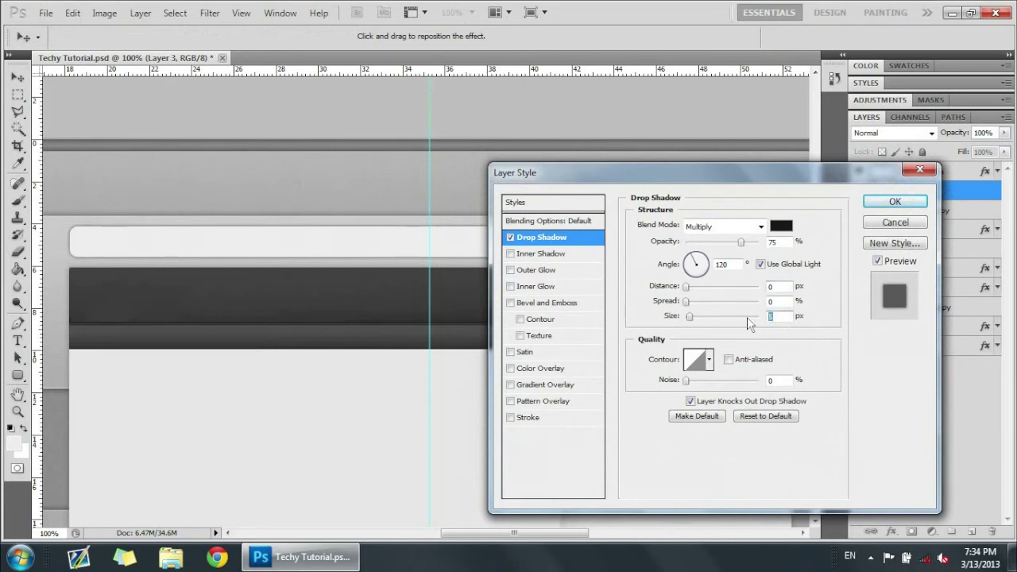
{"action": "type", "text": "10"}
{"action": "type", "text": "50"}
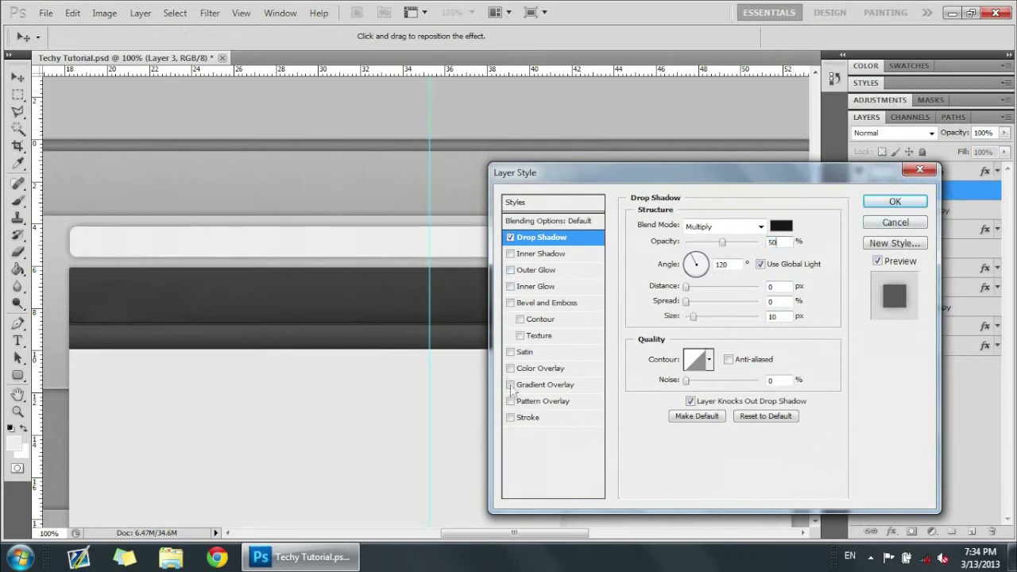
- Add a linear gradient overlay to the bar using the grey-to-transparent preset
{"action": "left_click", "coordinate": [528, 388]}
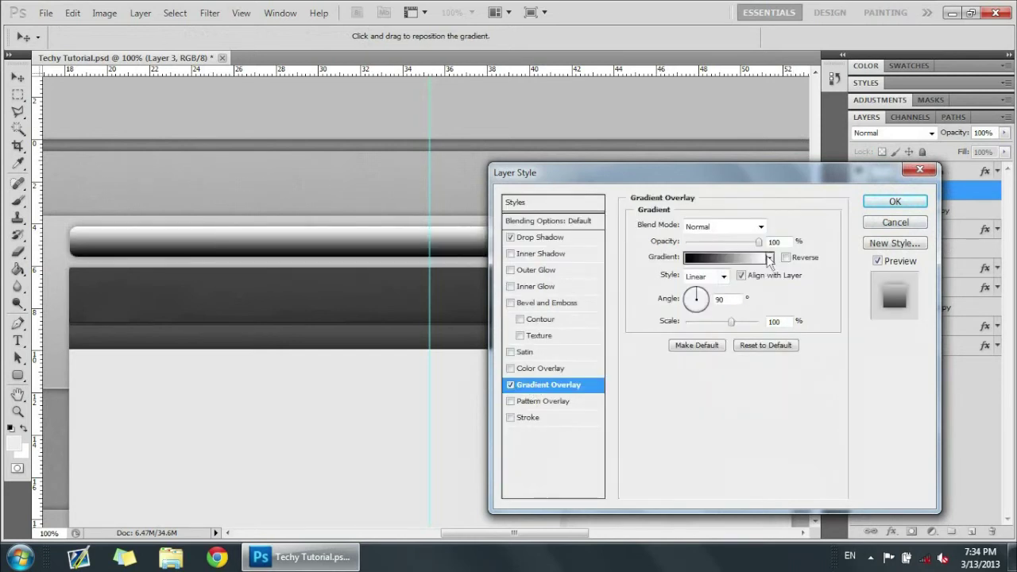
{"action": "left_click", "coordinate": [769, 258]}
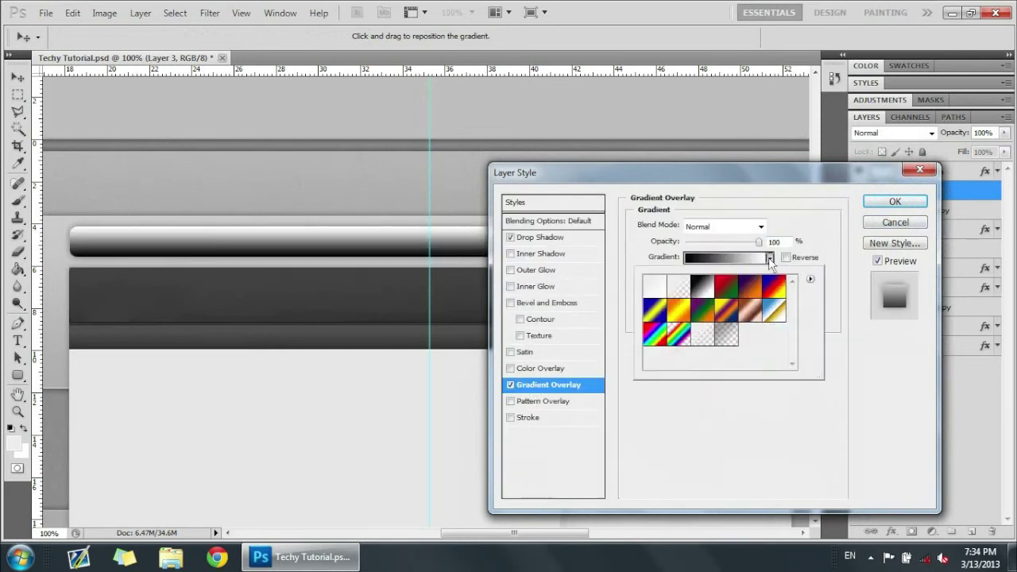
{"action": "left_click", "coordinate": [726, 343]}
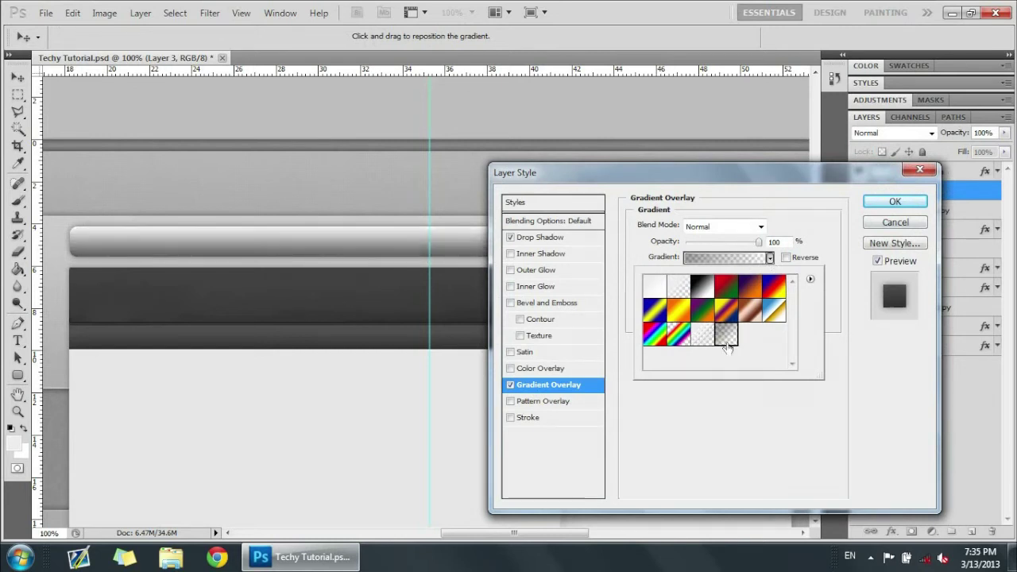
{"action": "left_click", "coordinate": [734, 427]}
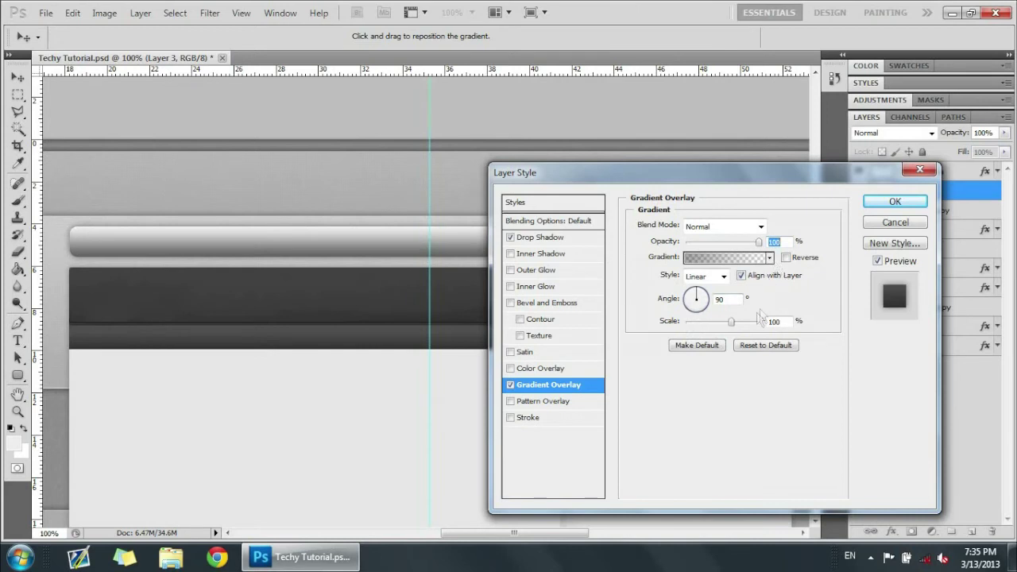
- Try different gradient overlay scales down to 25%, and set the overlay's opacity to 25%
{"action": "left_click", "coordinate": [785, 323]}
{"action": "left_click_drag", "start_coordinate": [731, 322], "coordinate": [704, 322]}
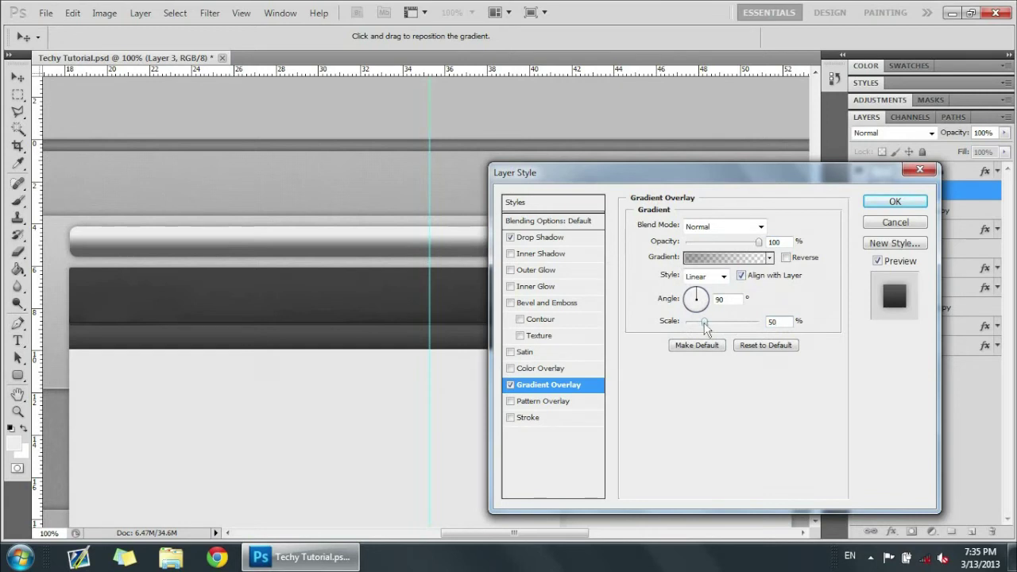
{"action": "left_click_drag", "start_coordinate": [703, 324], "coordinate": [684, 324]}
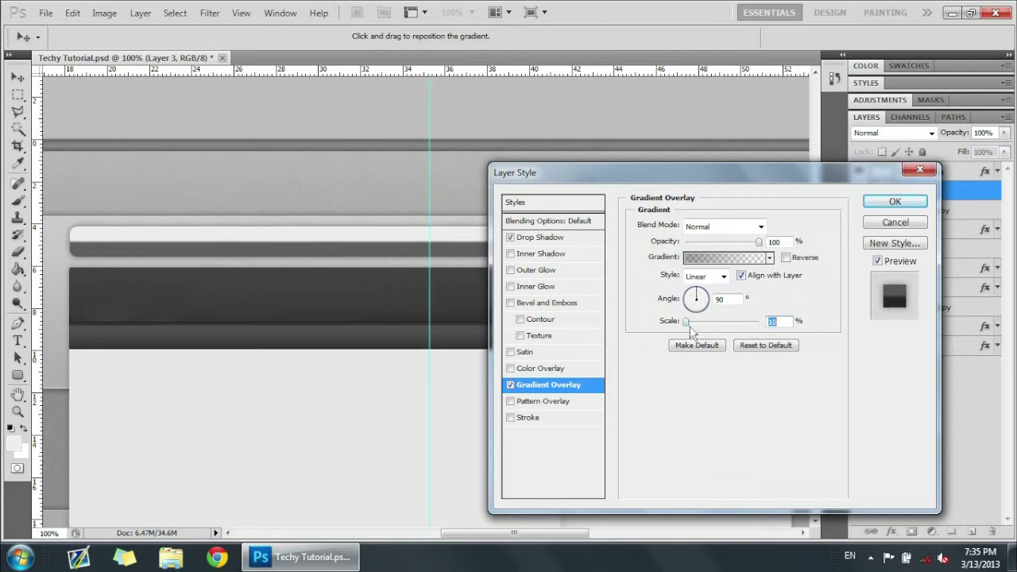
{"action": "type", "text": "25"}
{"action": "left_click", "coordinate": [777, 242]}
{"action": "type", "text": "25"}
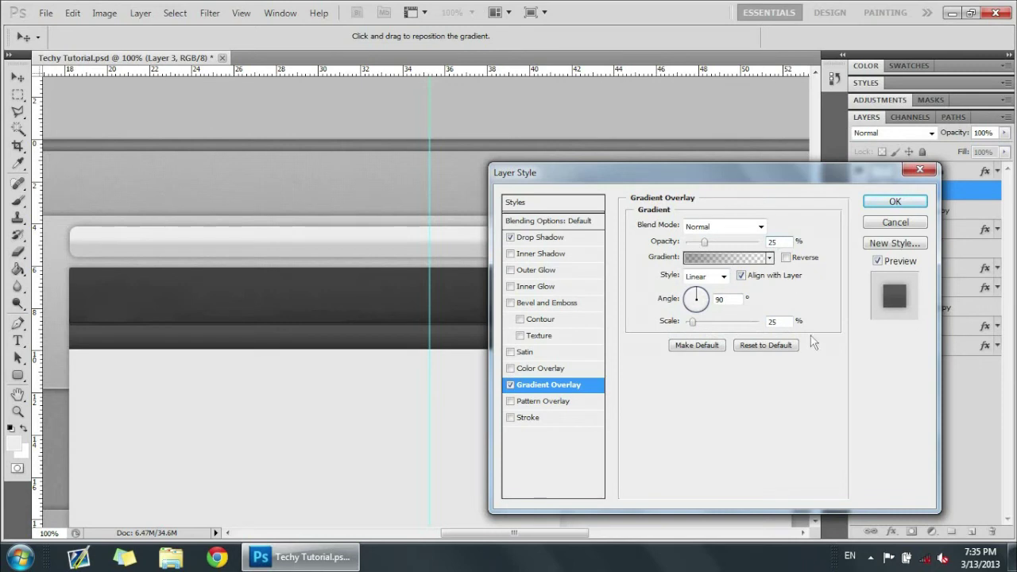
- Compare gradient overlay scales of 50% and 100%, and settle on 75%
{"action": "left_click", "coordinate": [775, 321]}
{"action": "type", "text": "50"}
{"action": "double_click", "coordinate": [772, 322]}
{"action": "type", "text": "100"}
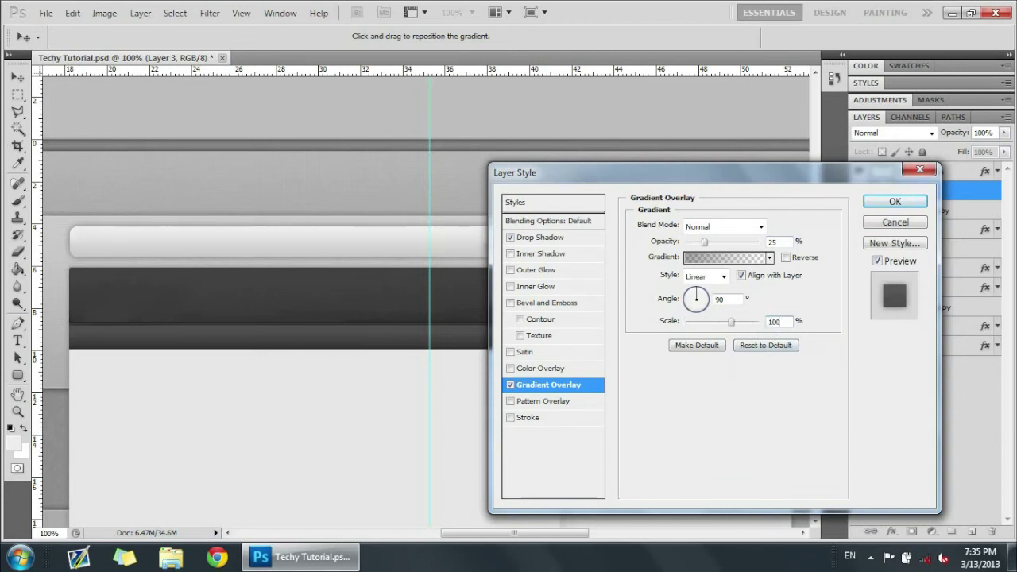
{"action": "left_click", "coordinate": [732, 322]}
{"action": "type", "text": "75"}
{"action": "left_click_drag", "start_coordinate": [526, 173], "coordinate": [465, 167]}
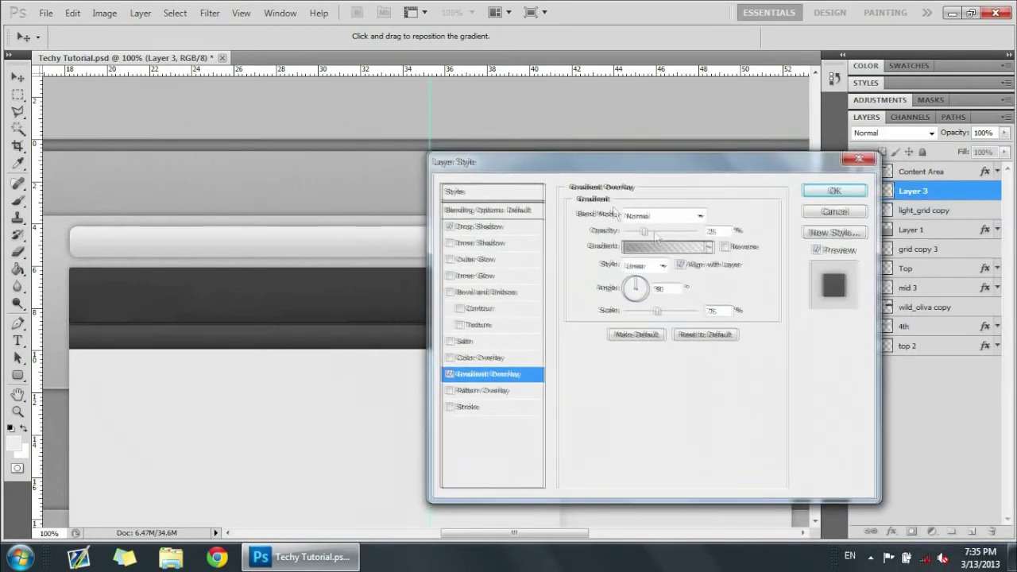
{"action": "key", "text": "Tab"}
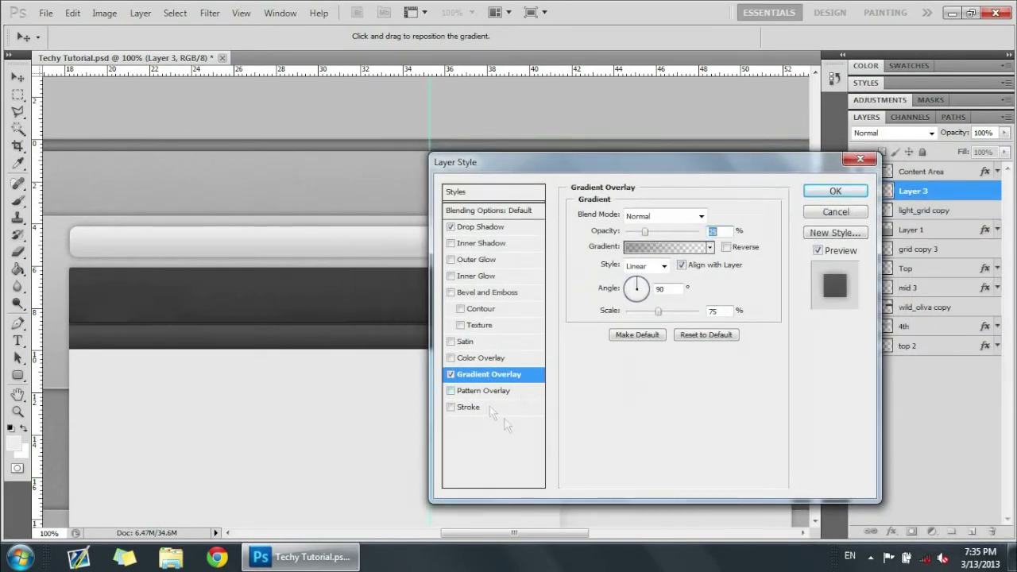
- Add a white outside stroke to the bar with a 1 px size and 25% opacity
{"action": "left_click", "coordinate": [469, 412]}
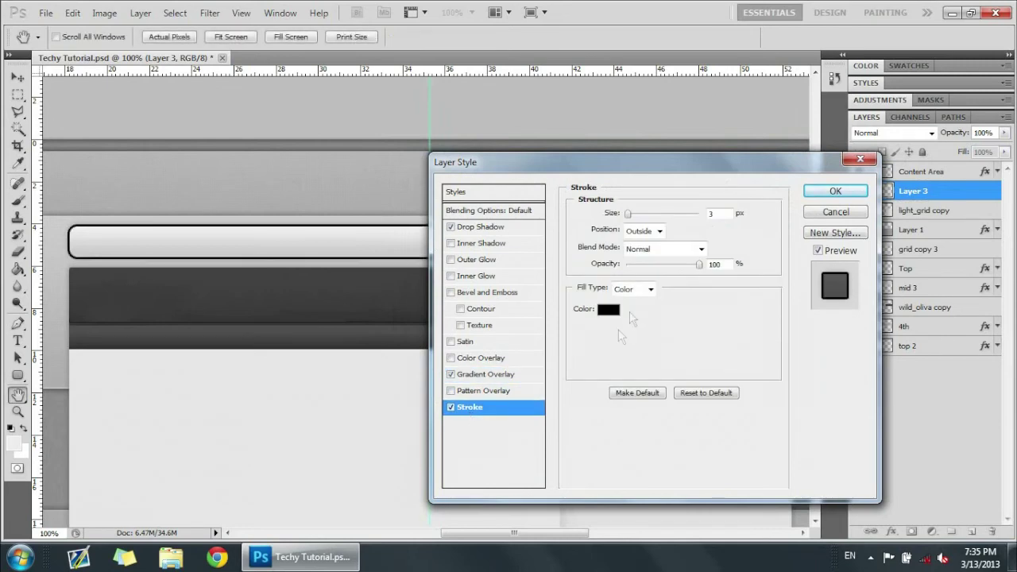
{"action": "left_click", "coordinate": [609, 311]}
{"action": "left_click", "coordinate": [523, 310]}
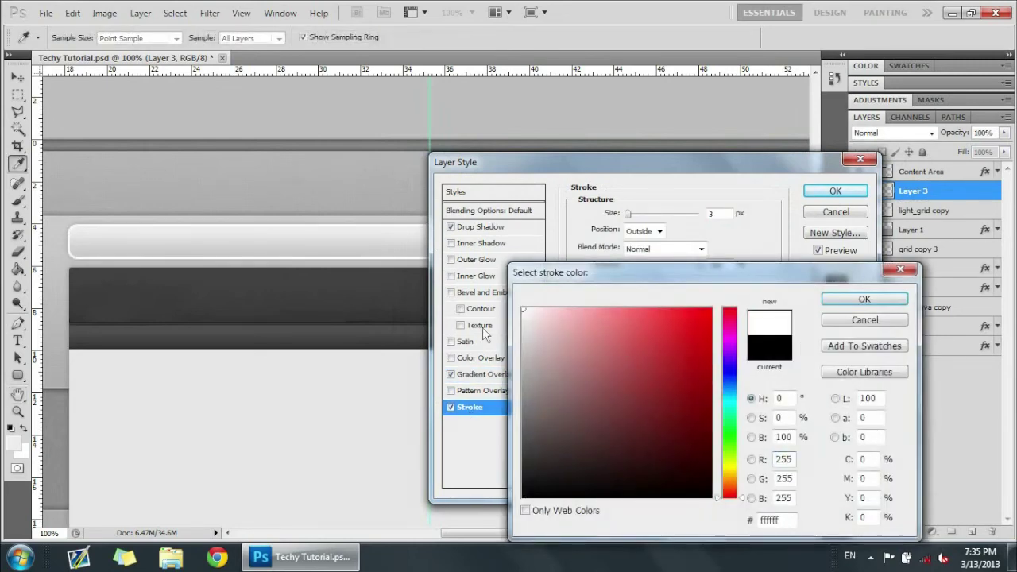
{"action": "left_click", "coordinate": [865, 298]}
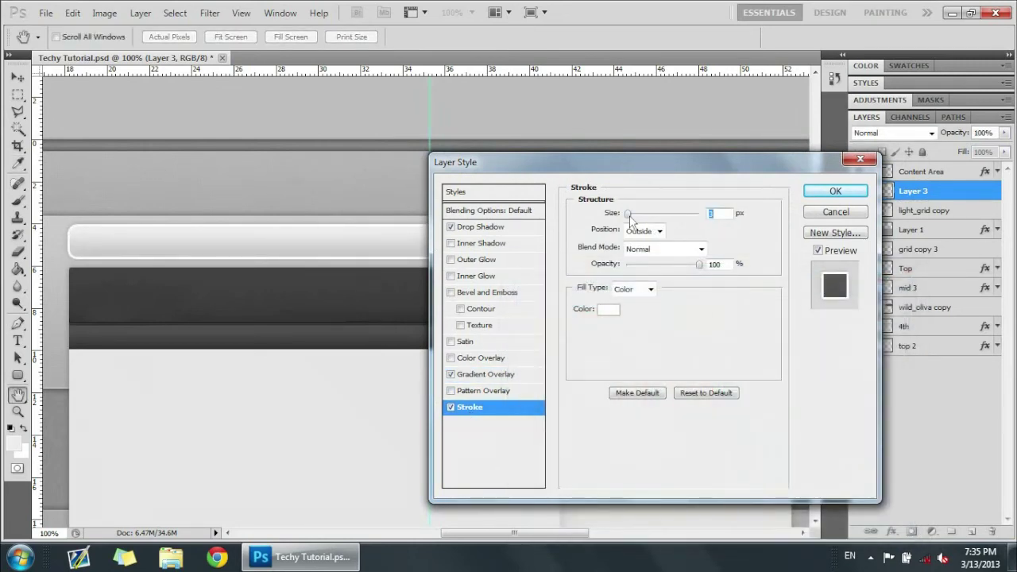
{"action": "left_click_drag", "start_coordinate": [628, 216], "coordinate": [574, 215]}
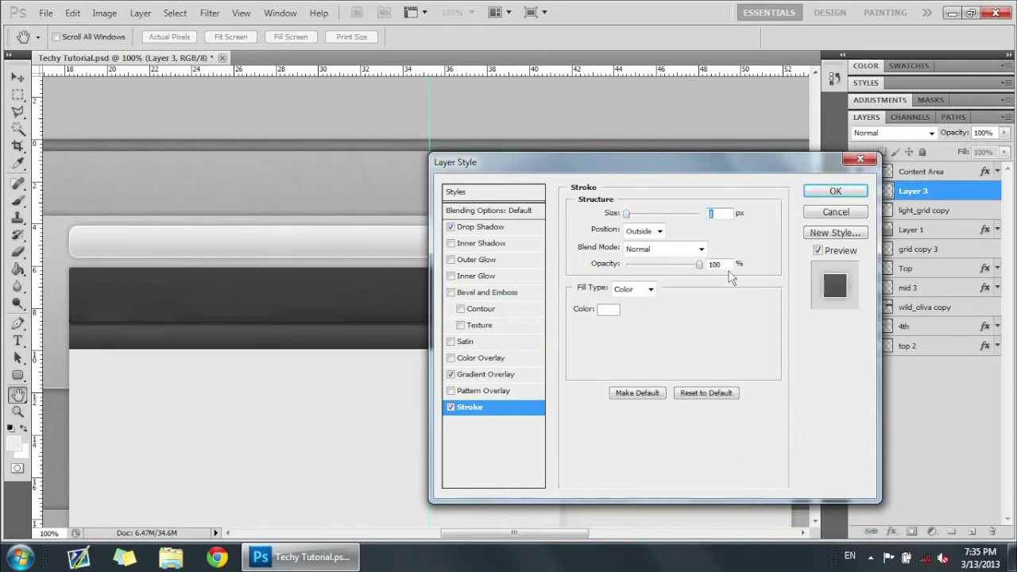
{"action": "type", "text": "25"}
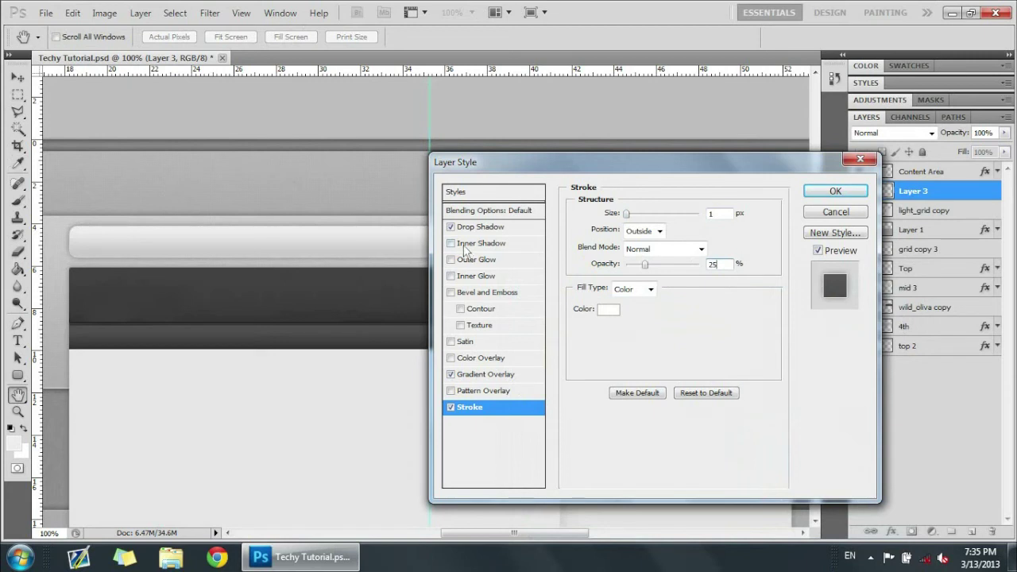
- Try an inner glow on the light bar with a 4 px size, 32% range and 38% opacity
{"action": "left_click", "coordinate": [459, 278]}
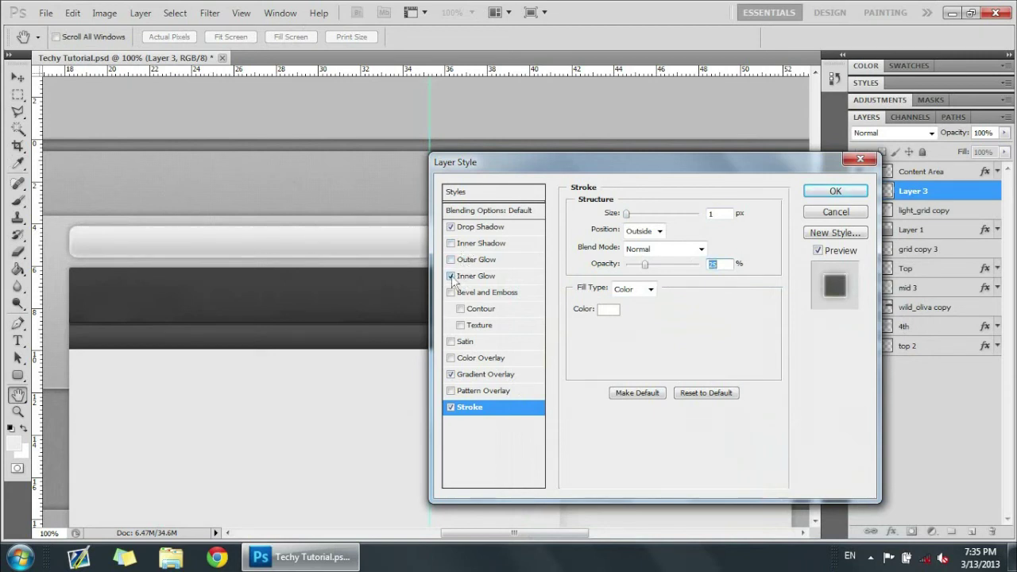
{"action": "left_click", "coordinate": [451, 276]}
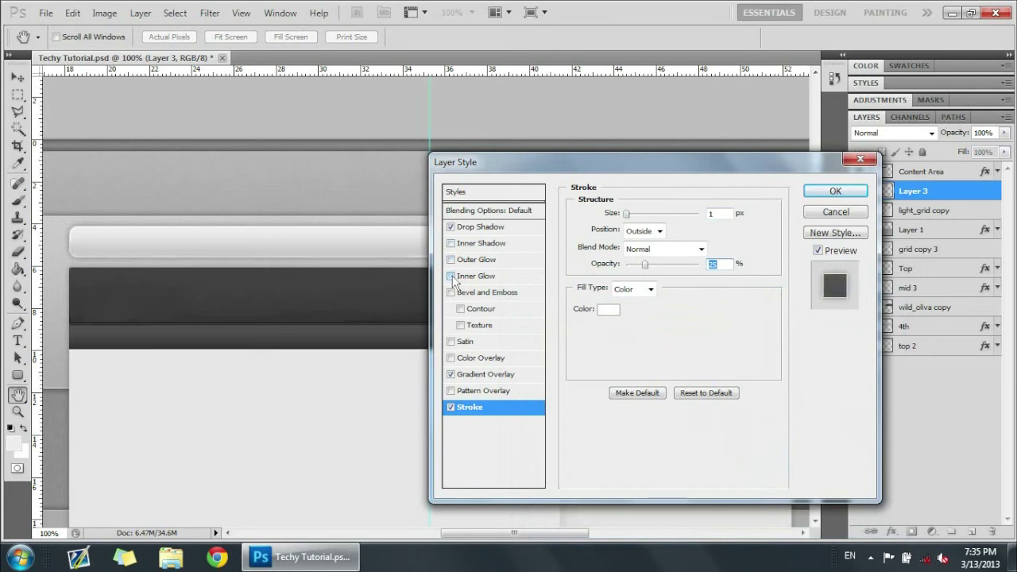
{"action": "left_click", "coordinate": [475, 278]}
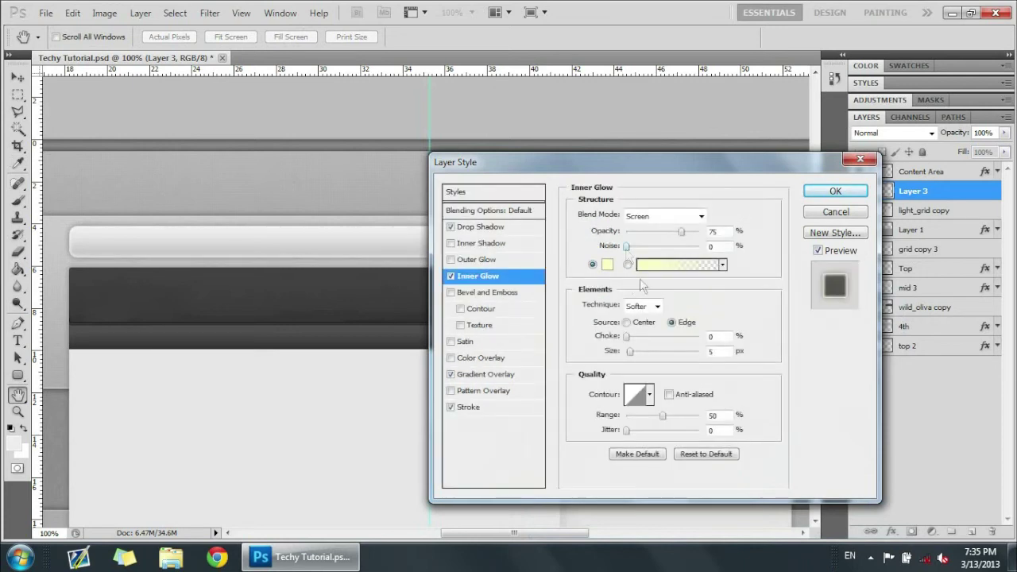
{"action": "left_click_drag", "start_coordinate": [613, 355], "coordinate": [633, 362]}
{"action": "type", "text": "4"}
{"action": "mouse_move", "coordinate": [662, 415]}
{"action": "left_mouse_down"}
{"action": "mouse_move", "coordinate": [631, 418]}
{"action": "mouse_move", "coordinate": [650, 416]}
{"action": "left_mouse_up"}
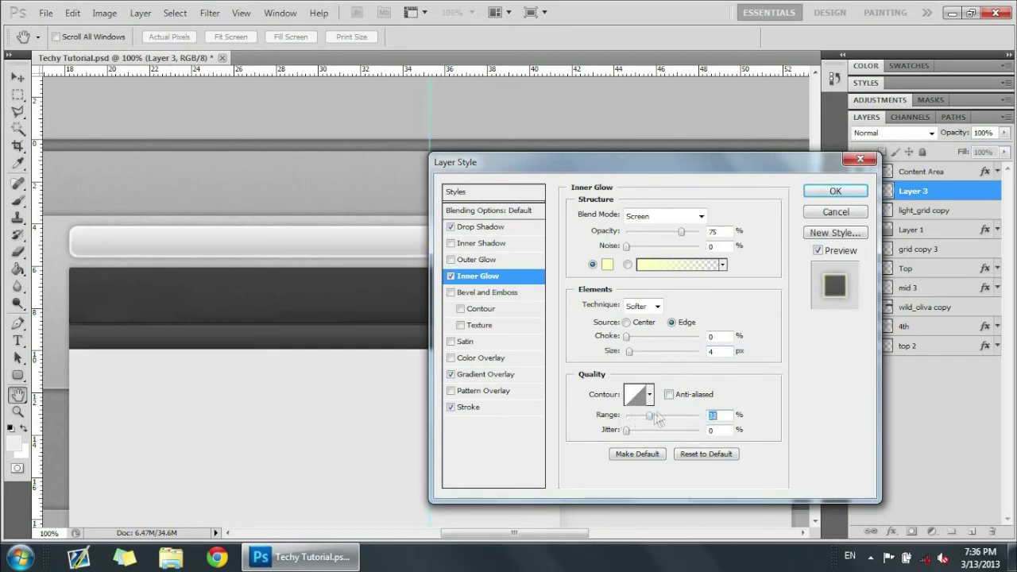
{"action": "left_click_drag", "start_coordinate": [681, 231], "coordinate": [654, 238]}
{"action": "left_click", "coordinate": [450, 277]}
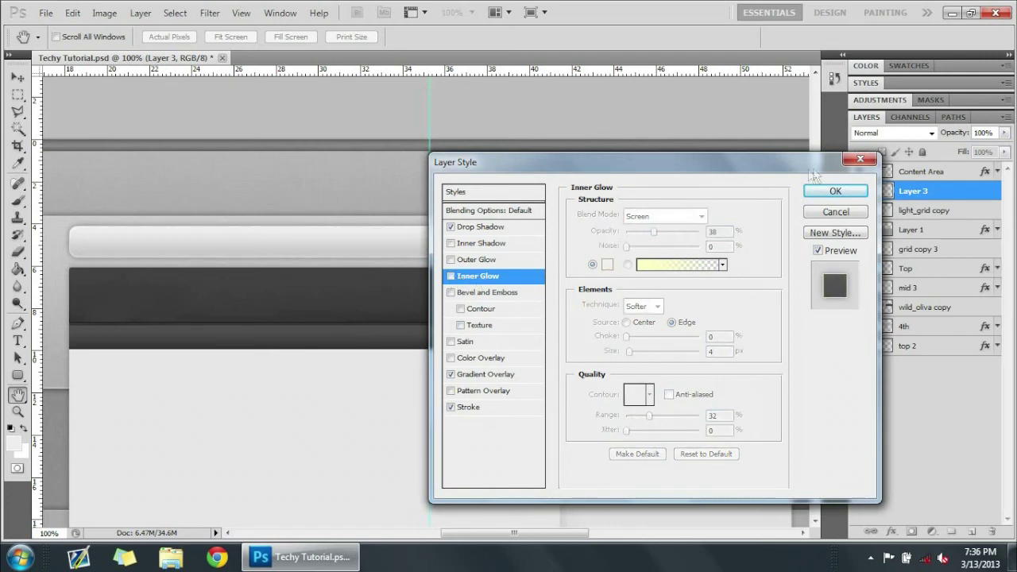
- Apply the bar's layer effects and use Free Transform to make it slightly shorter in height, with its right end matching the dark header's edge
{"action": "left_click", "coordinate": [835, 193]}
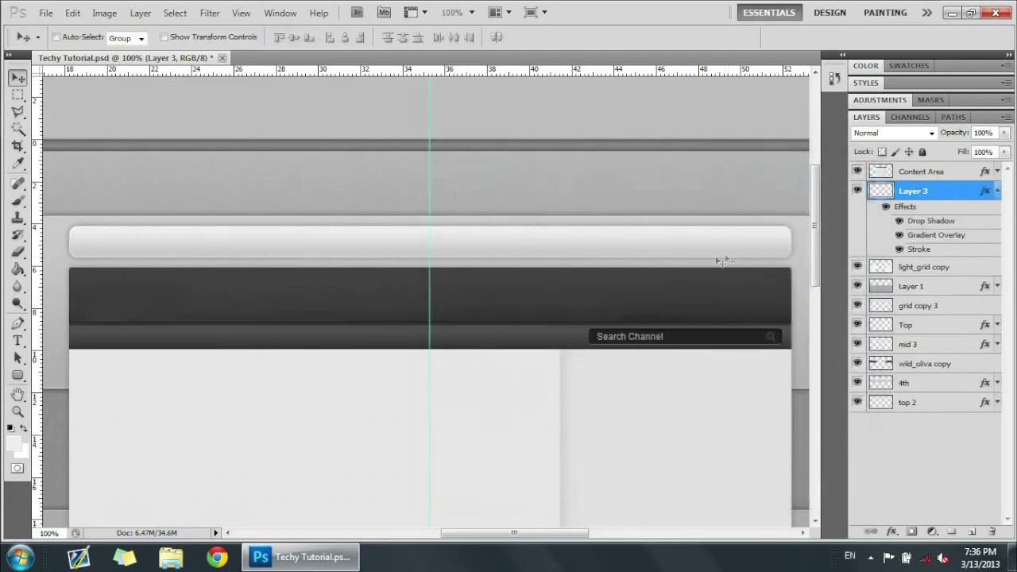
{"action": "key", "text": "ctrl+t"}
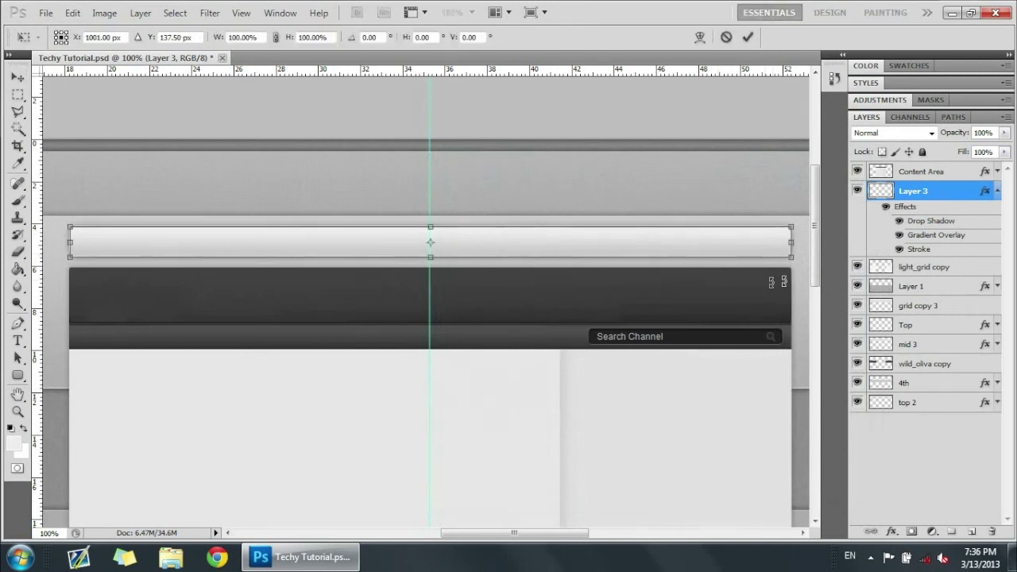
{"action": "mouse_move", "coordinate": [791, 257]}
{"action": "left_mouse_down"}
{"action": "mouse_move", "coordinate": [766, 256]}
{"action": "mouse_move", "coordinate": [761, 244]}
{"action": "mouse_move", "coordinate": [792, 241]}
{"action": "mouse_move", "coordinate": [787, 255]}
{"action": "left_mouse_up"}
{"action": "key", "text": "Return"}
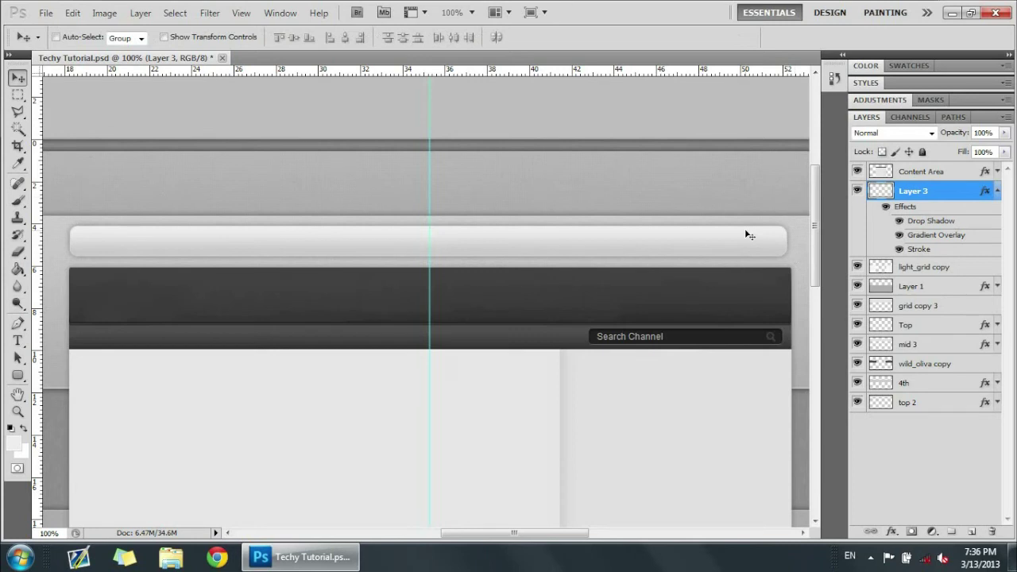
{"action": "key", "text": "ctrl+t"}
{"action": "mouse_move", "coordinate": [789, 256]}
{"action": "left_mouse_down"}
{"action": "mouse_move", "coordinate": [740, 254]}
{"action": "mouse_move", "coordinate": [789, 239]}
{"action": "left_mouse_up"}
{"action": "key", "text": "Return"}
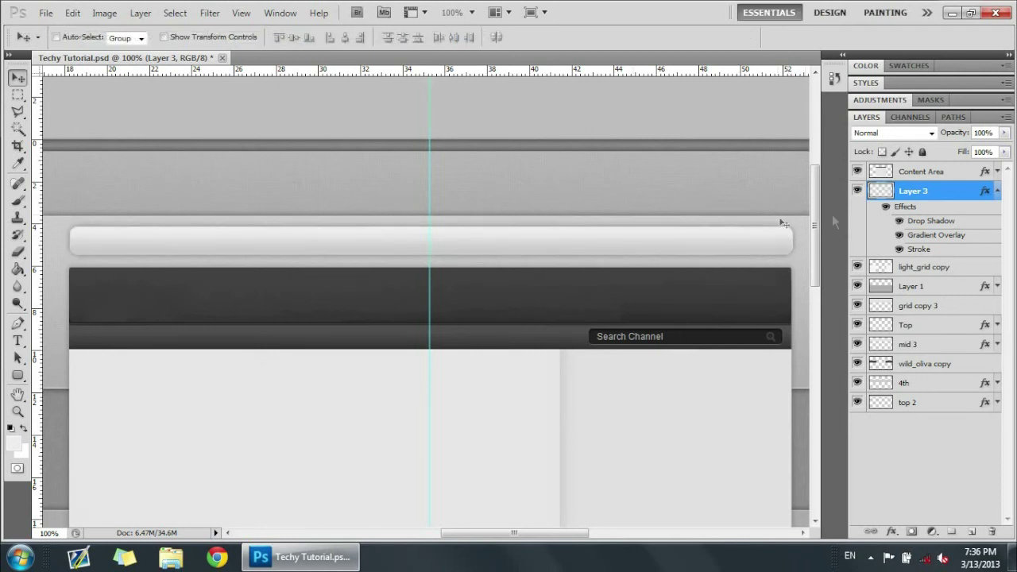
- Collapse the bar layer's effects list and lower the opacity of its drop shadow
{"action": "left_click", "coordinate": [997, 192]}
{"action": "double_click", "coordinate": [974, 195]}
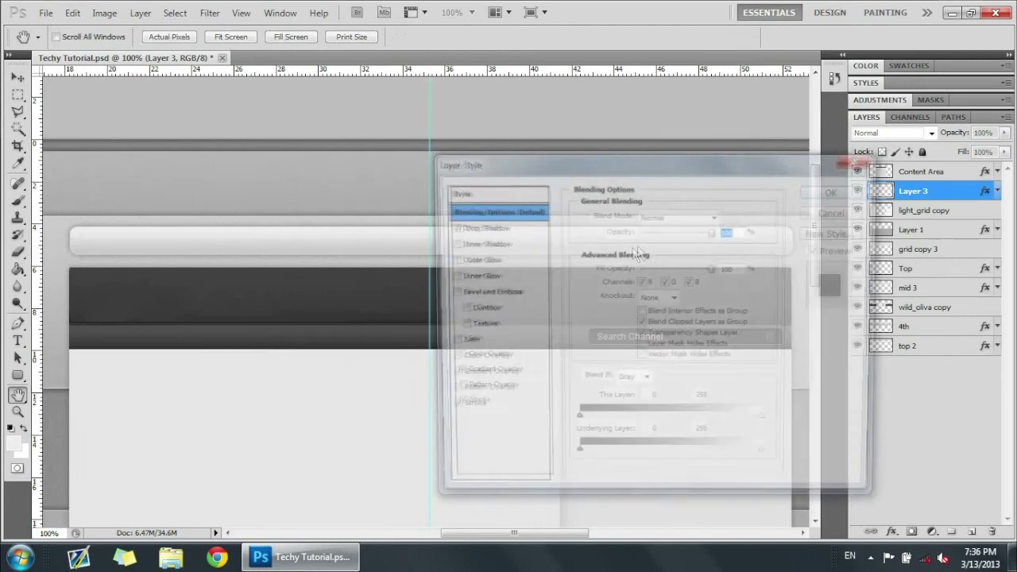
{"action": "left_click", "coordinate": [491, 228]}
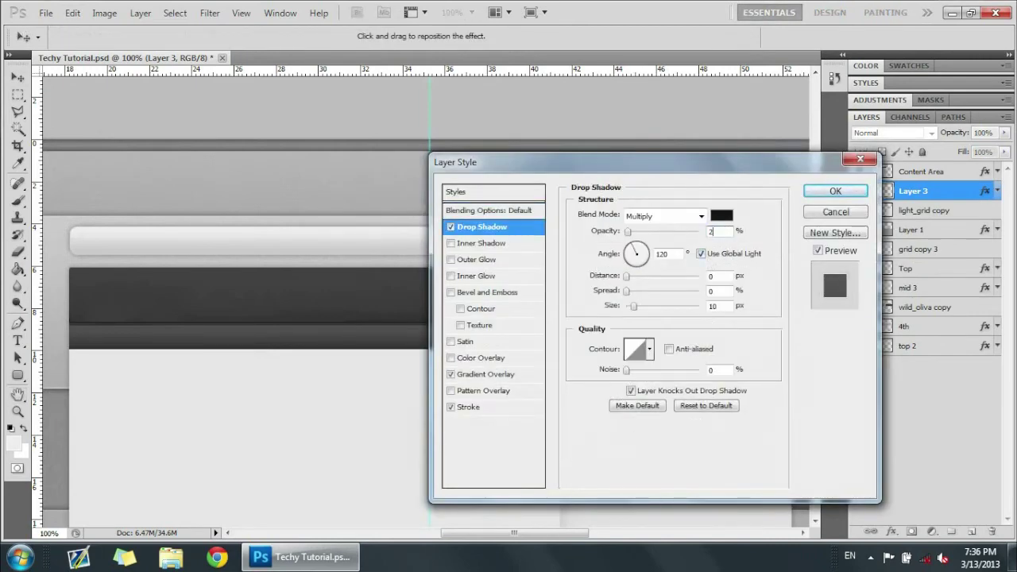
{"action": "left_click", "coordinate": [833, 193]}
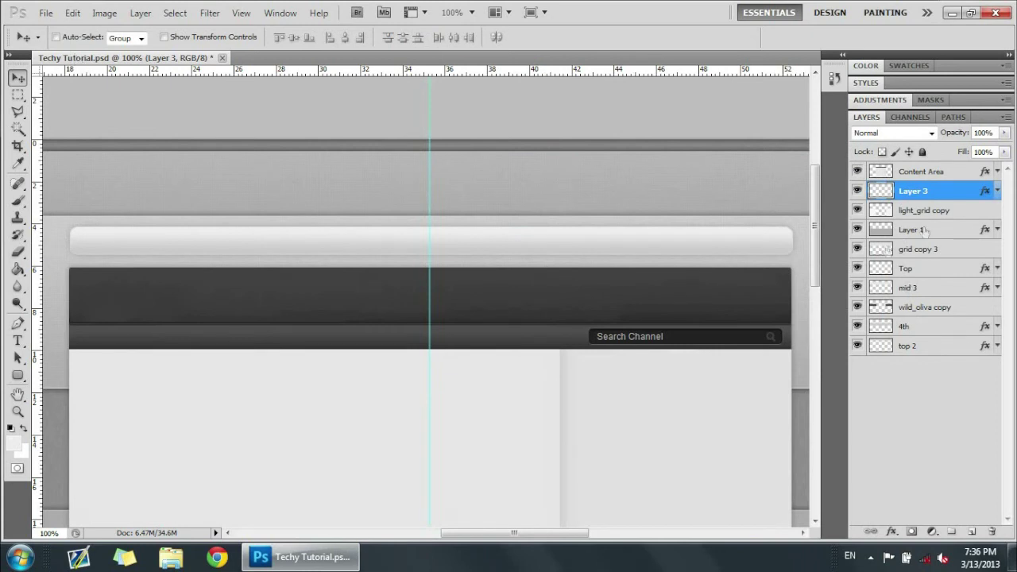
- Add a new empty layer between the light bar's layer and light_grid copy
{"action": "left_click", "coordinate": [944, 211]}
{"action": "left_click", "coordinate": [971, 532]}
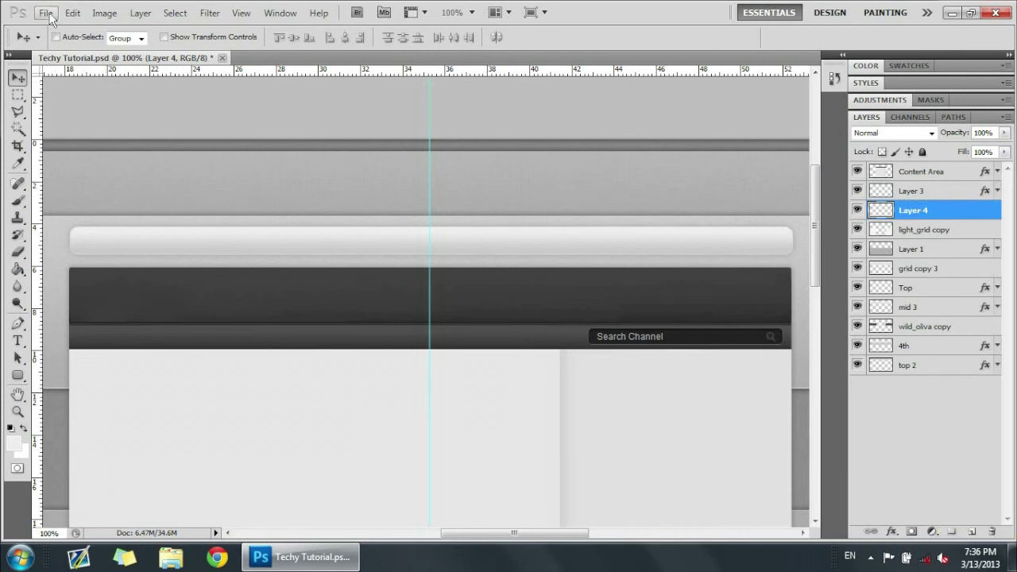
{"action": "left_click", "coordinate": [46, 14]}
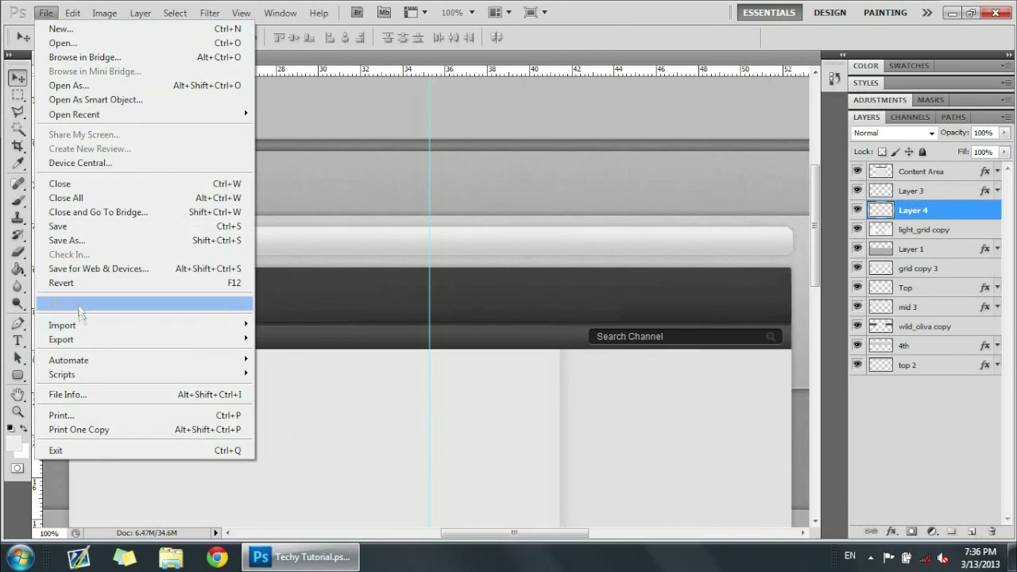
- Draw a grey rounded rectangle with a 10 px radius on the new layer, slightly larger than the light bar and surrounding it
{"action": "left_click", "coordinate": [18, 376]}
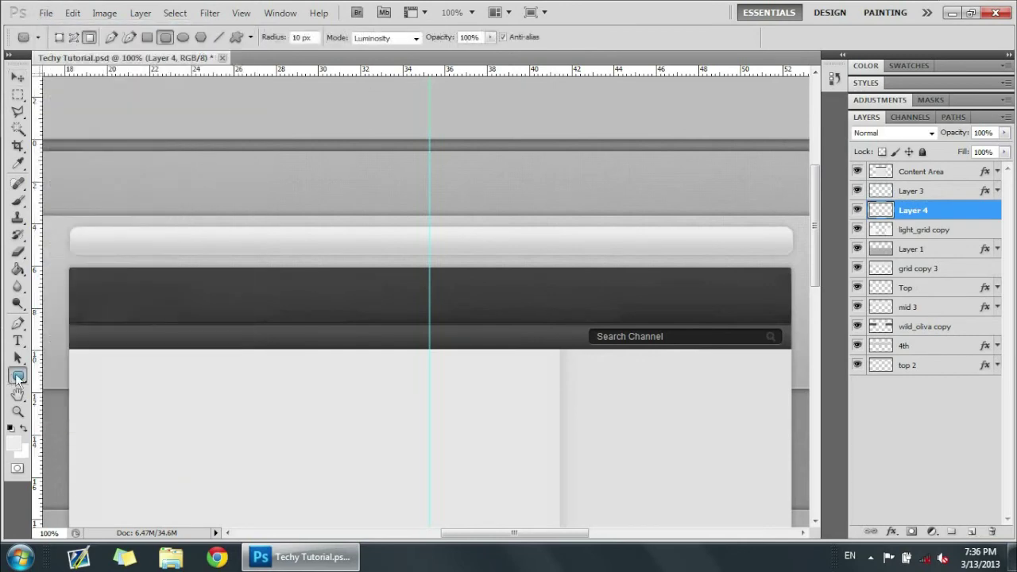
{"action": "right_click", "coordinate": [17, 377]}
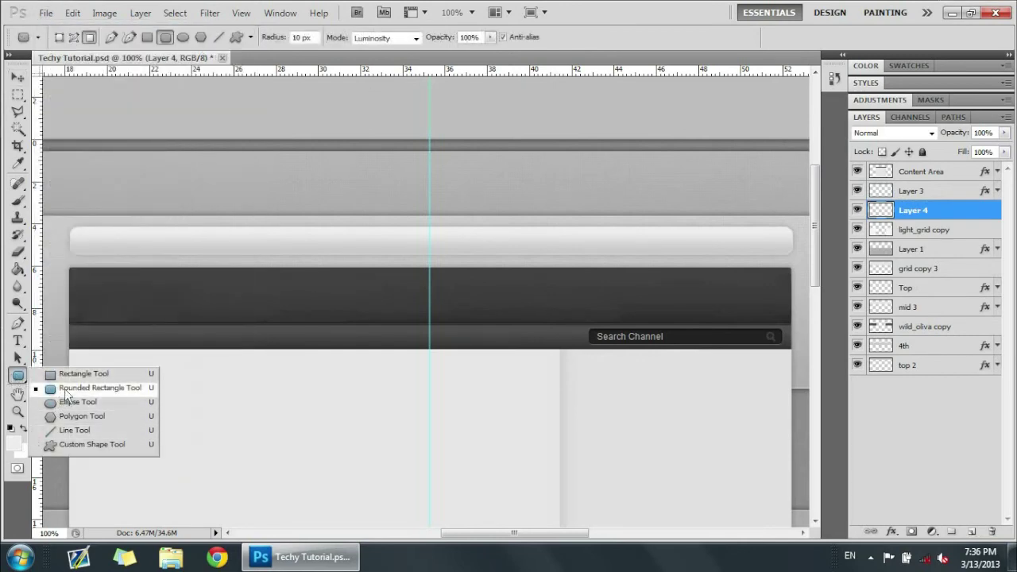
{"action": "left_click", "coordinate": [65, 389]}
{"action": "left_click", "coordinate": [13, 442]}
{"action": "left_click", "coordinate": [492, 364]}
{"action": "left_click", "coordinate": [864, 299]}
{"action": "left_click_drag", "start_coordinate": [68, 226], "coordinate": [797, 264]}
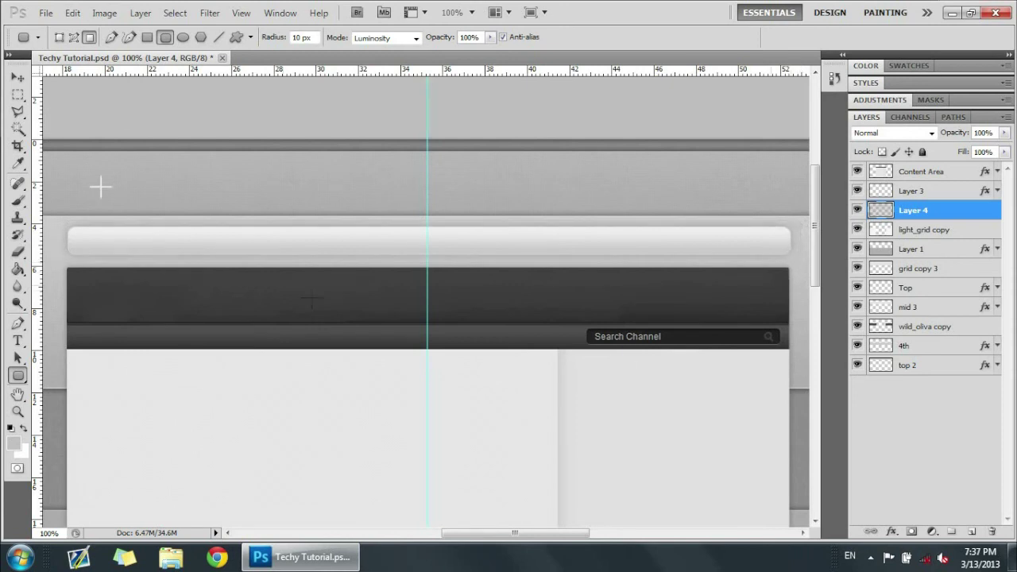
- Add a white (ffffff) outside stroke to the grey frame with a 1 px size and 50% opacity
{"action": "left_click", "coordinate": [17, 77]}
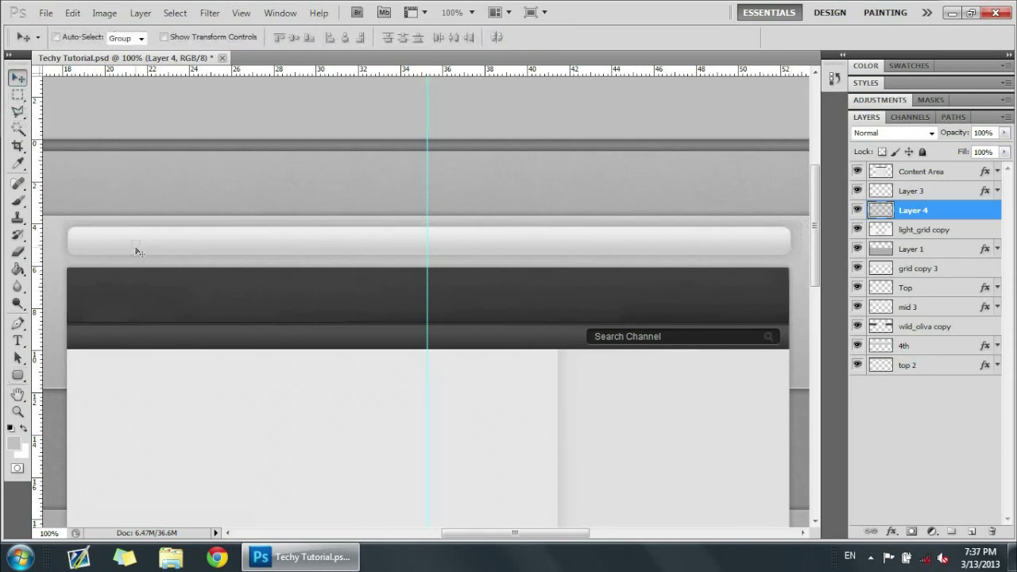
{"action": "double_click", "coordinate": [976, 215]}
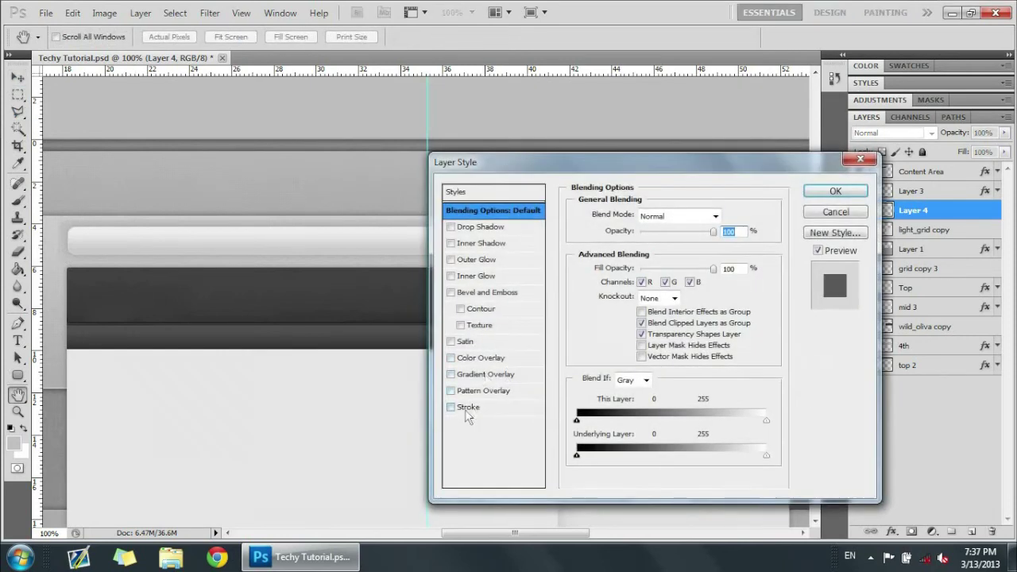
{"action": "left_click", "coordinate": [467, 407]}
{"action": "mouse_move", "coordinate": [603, 163]}
{"action": "left_mouse_down"}
{"action": "mouse_move", "coordinate": [777, 360]}
{"action": "mouse_move", "coordinate": [621, 135]}
{"action": "left_mouse_up"}
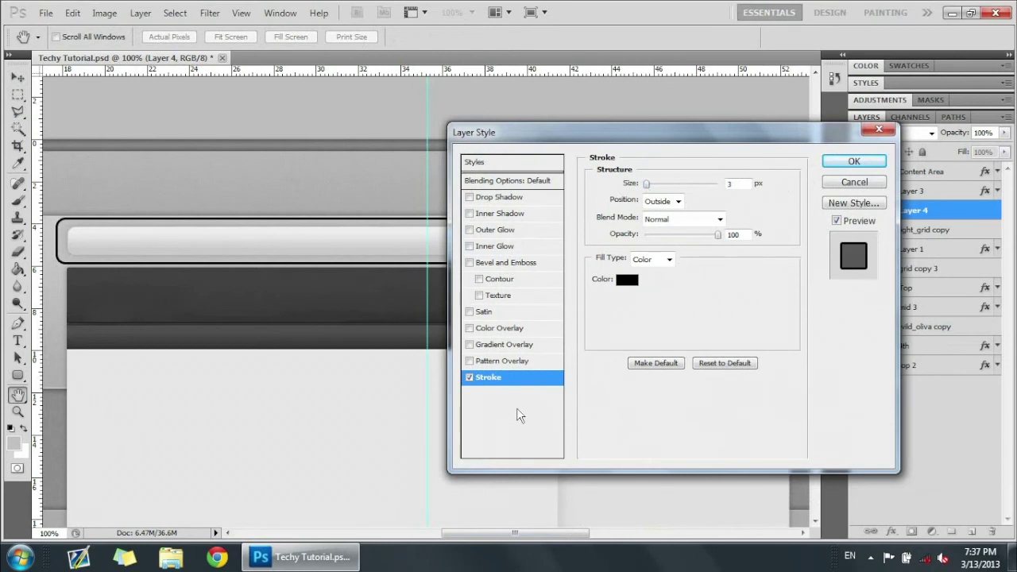
{"action": "left_click_drag", "start_coordinate": [646, 184], "coordinate": [602, 200]}
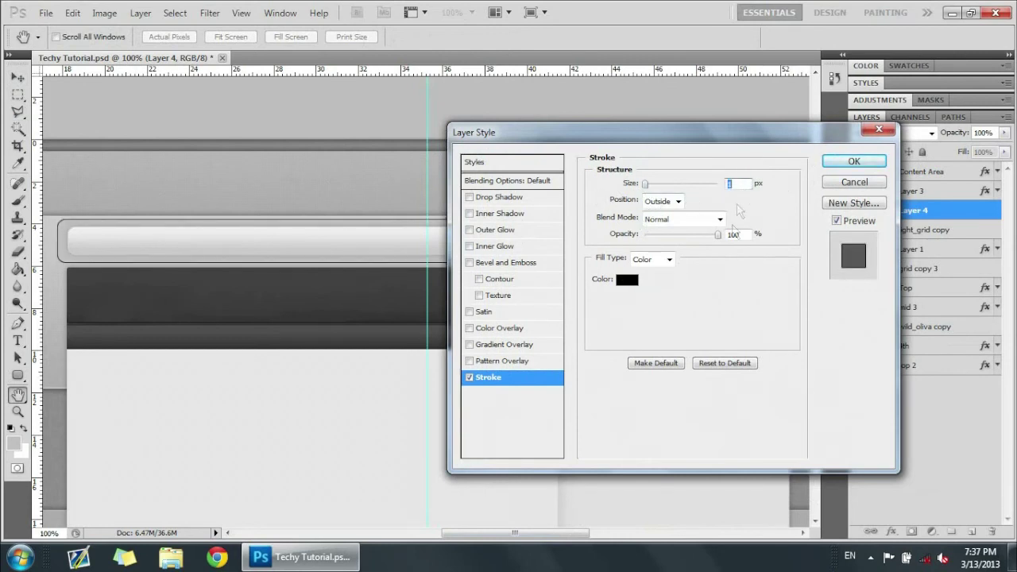
{"action": "left_click", "coordinate": [626, 280]}
{"action": "left_click", "coordinate": [529, 314]}
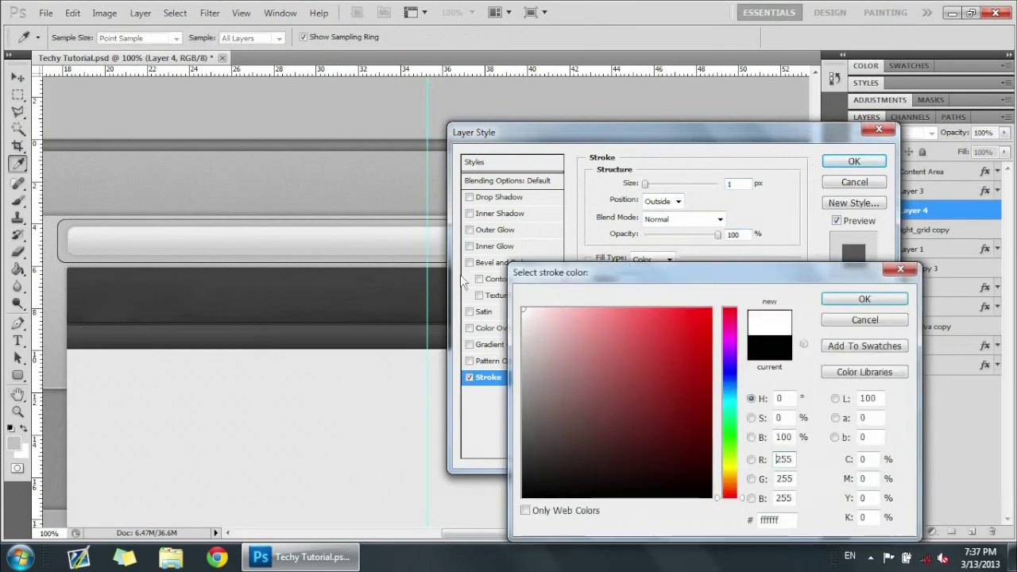
{"action": "left_click", "coordinate": [843, 302]}
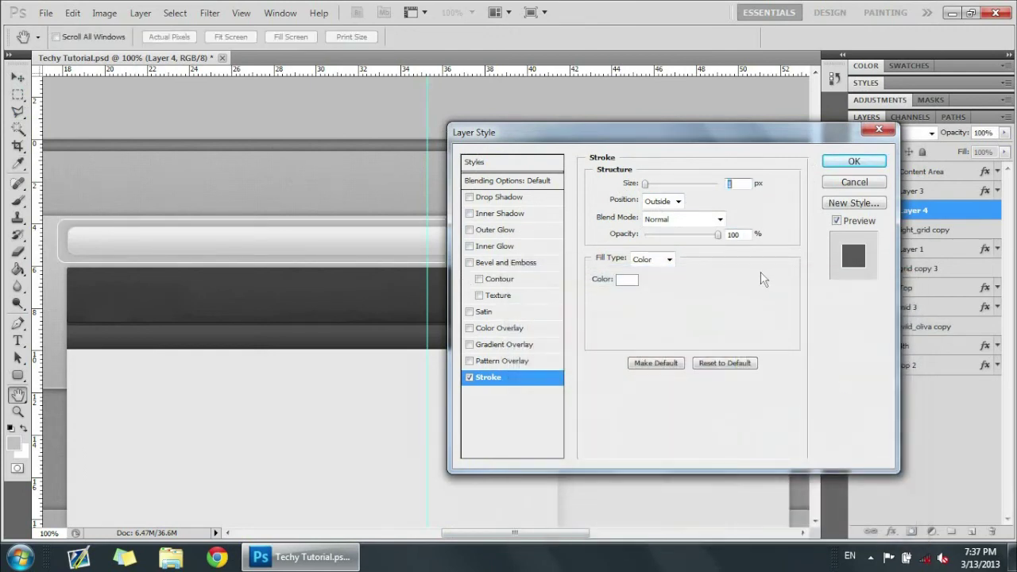
{"action": "left_click_drag", "start_coordinate": [717, 235], "coordinate": [698, 236]}
{"action": "type", "text": "50"}
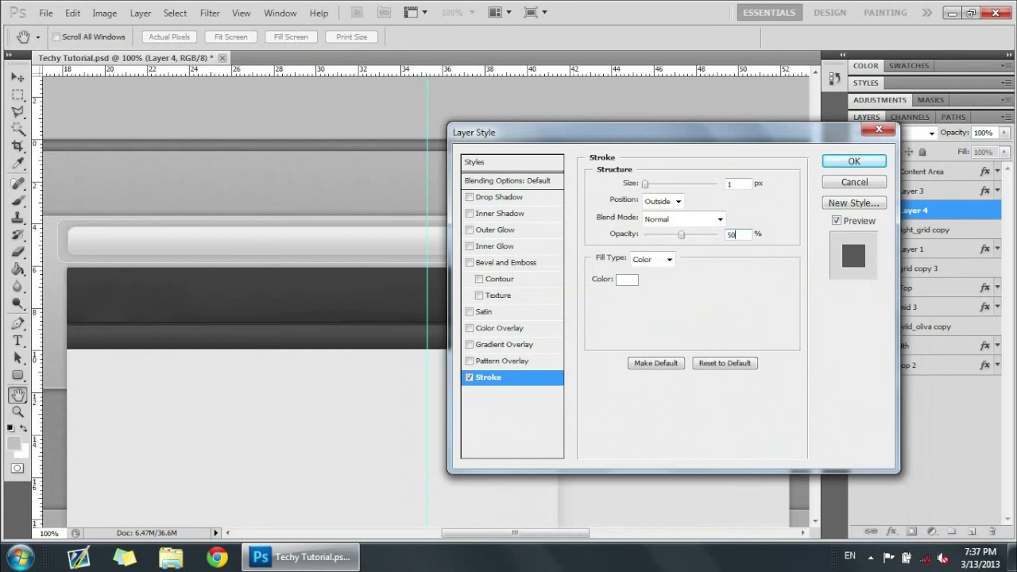
- Add a Multiply inner shadow to the grey frame with 0 px distance, 5% choke and 10 px size
{"action": "left_click", "coordinate": [487, 214]}
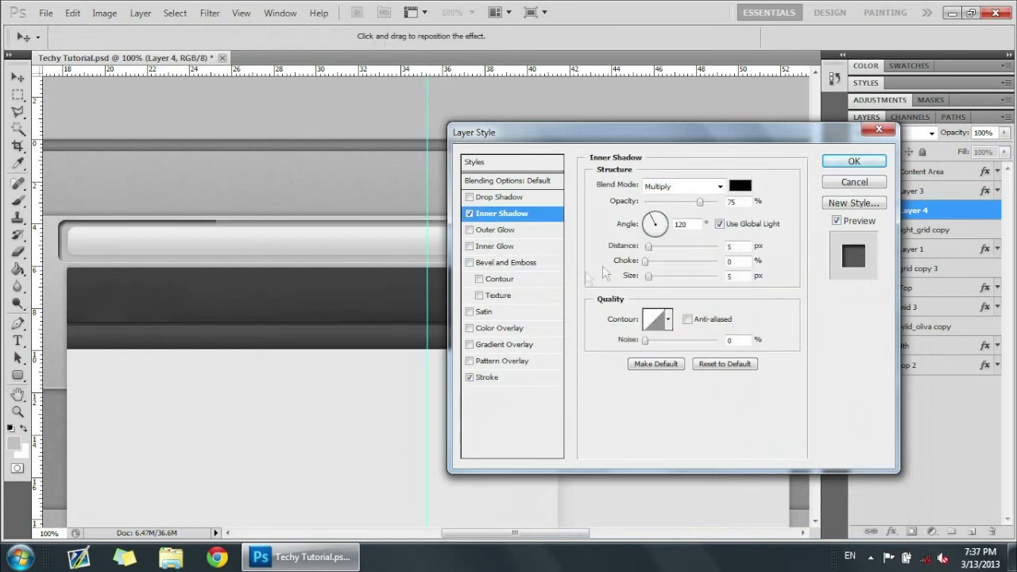
{"action": "left_click_drag", "start_coordinate": [648, 248], "coordinate": [596, 254]}
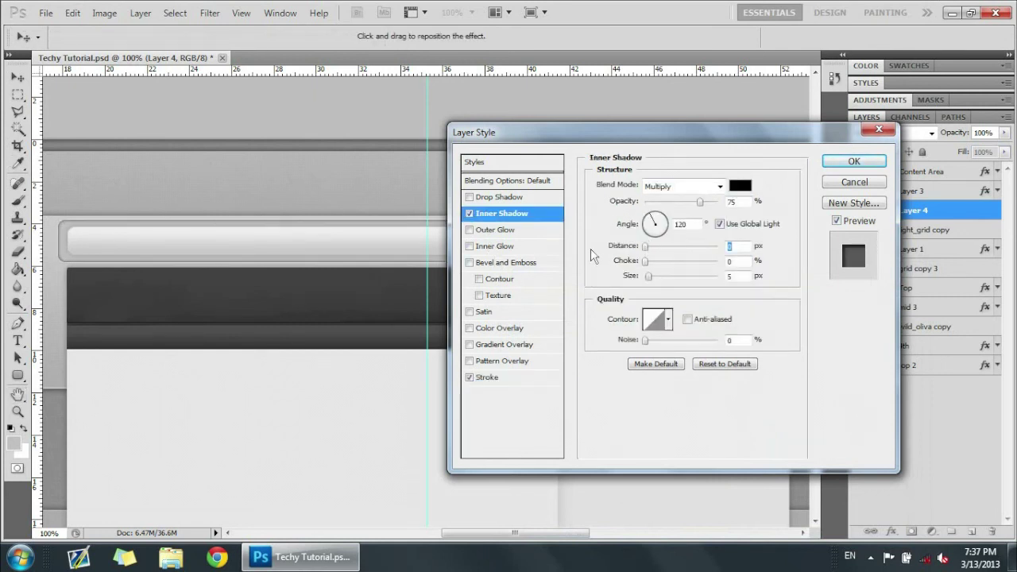
{"action": "left_click", "coordinate": [739, 277]}
{"action": "type", "text": "1"}
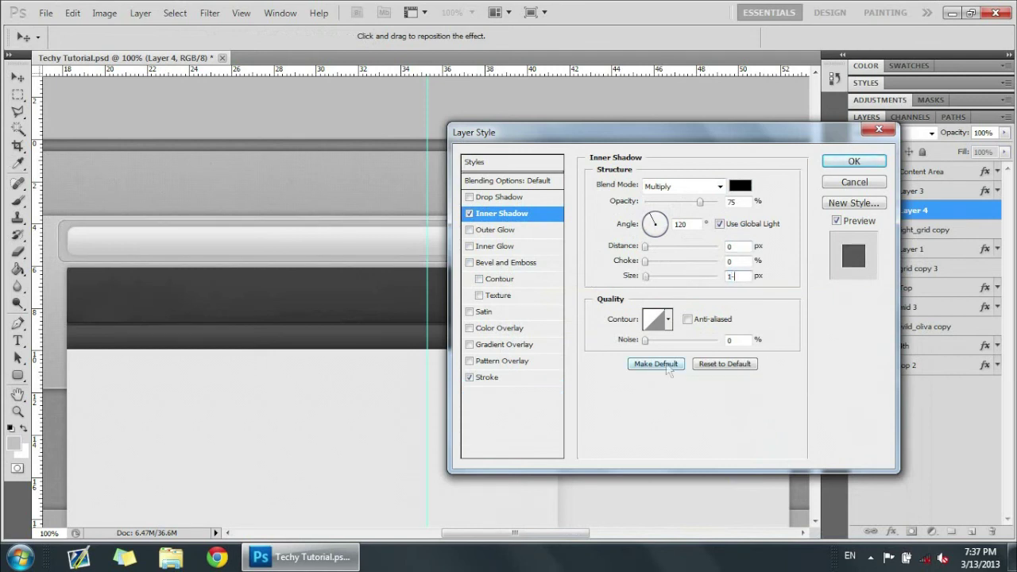
{"action": "type", "text": "0"}
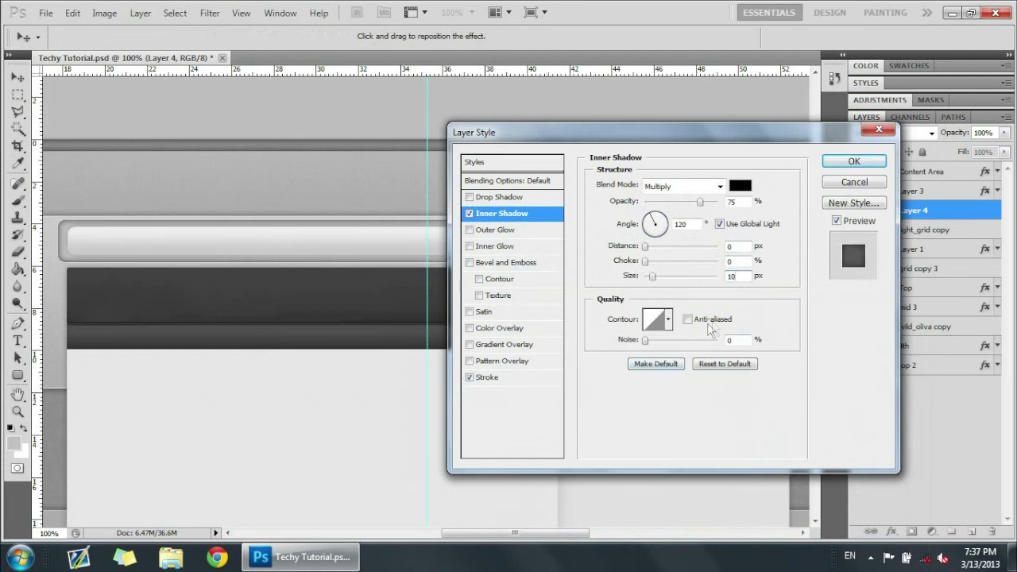
{"action": "type", "text": "5"}
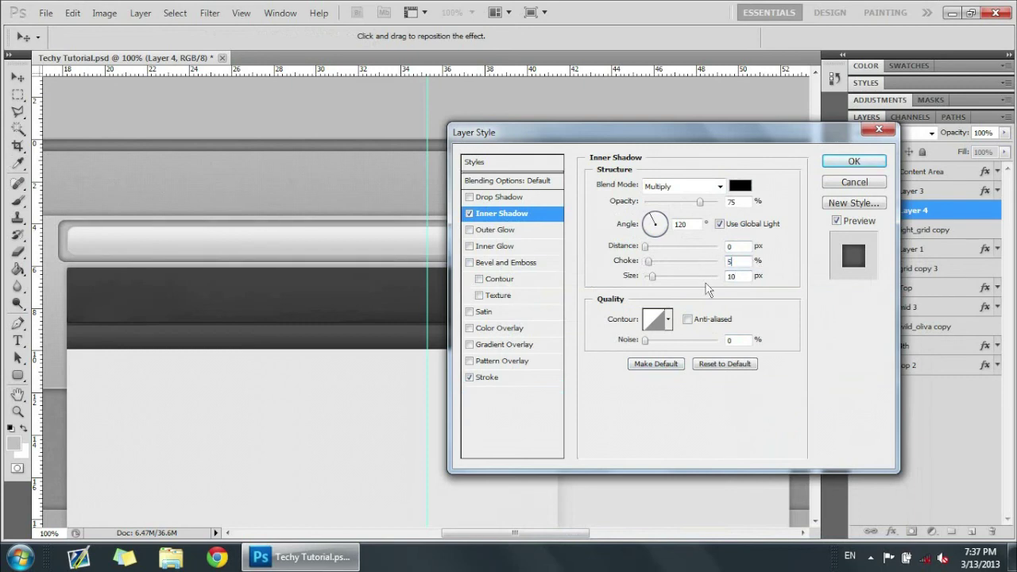
- Try a 50% inner shadow opacity, compare the frame with and without the shadow, and apply it at 75%
{"action": "double_click", "coordinate": [735, 201]}
{"action": "type", "text": "50"}
{"action": "left_click_drag", "start_coordinate": [594, 136], "coordinate": [620, 203]}
{"action": "double_click", "coordinate": [759, 266]}
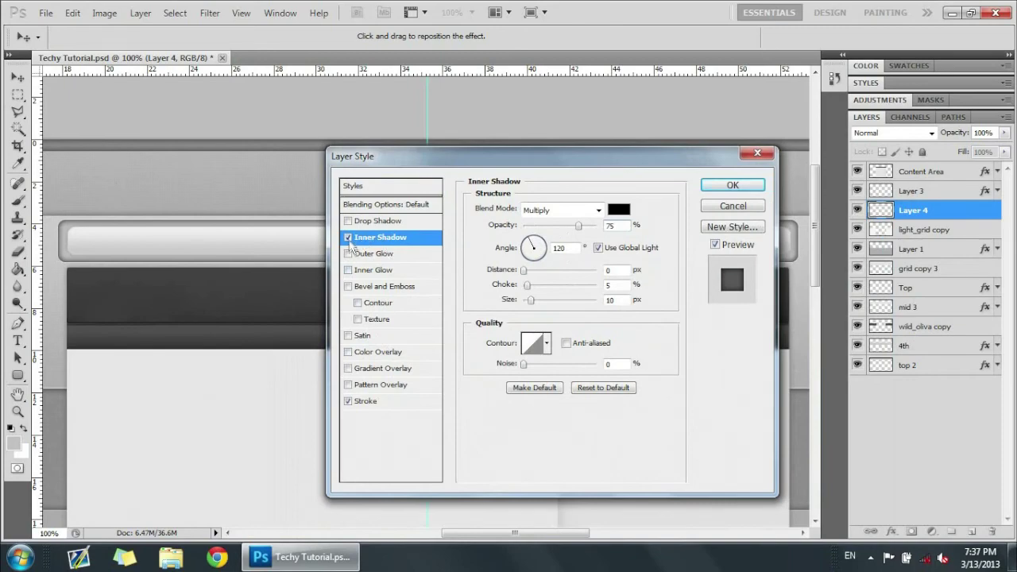
{"action": "left_click", "coordinate": [347, 237]}
{"action": "left_click", "coordinate": [347, 237]}
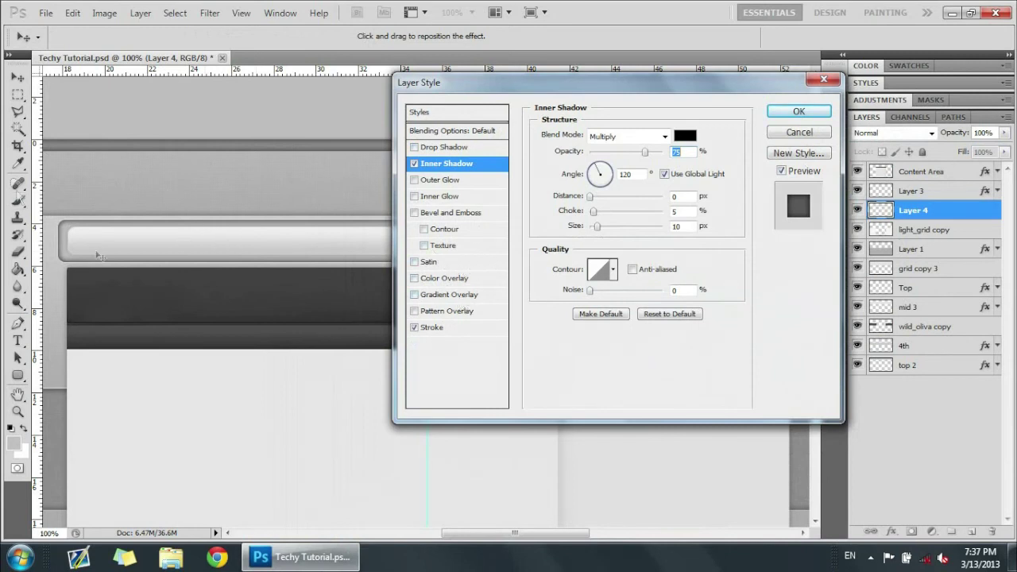
{"action": "left_click", "coordinate": [799, 113]}
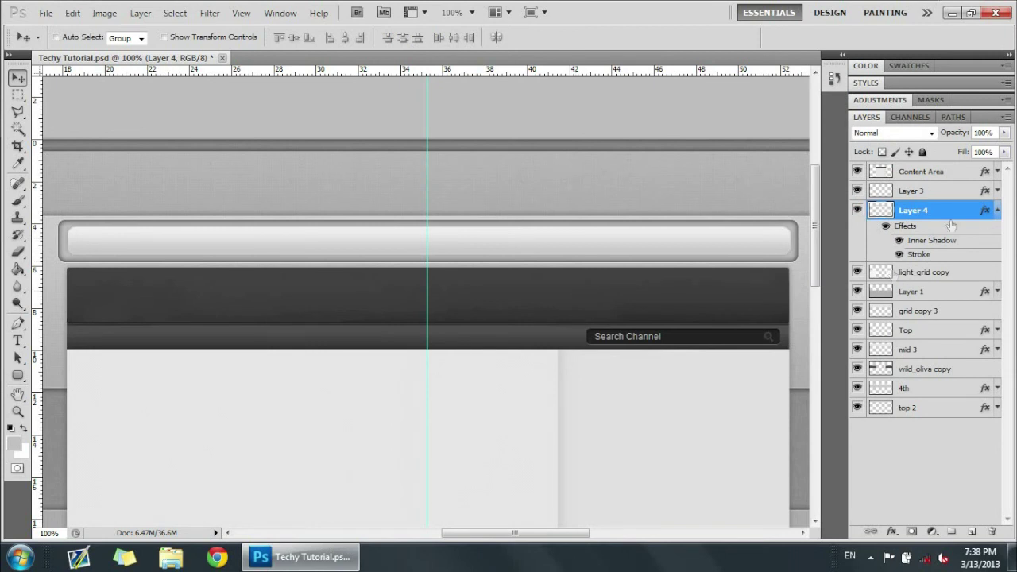
- Move the grey frame's layer directly below grid copy 3 and revise its inner shadow settings
{"action": "left_click", "coordinate": [997, 211]}
{"action": "mouse_move", "coordinate": [933, 213]}
{"action": "left_mouse_down"}
{"action": "mouse_move", "coordinate": [926, 340]}
{"action": "mouse_move", "coordinate": [928, 271]}
{"action": "left_mouse_up"}
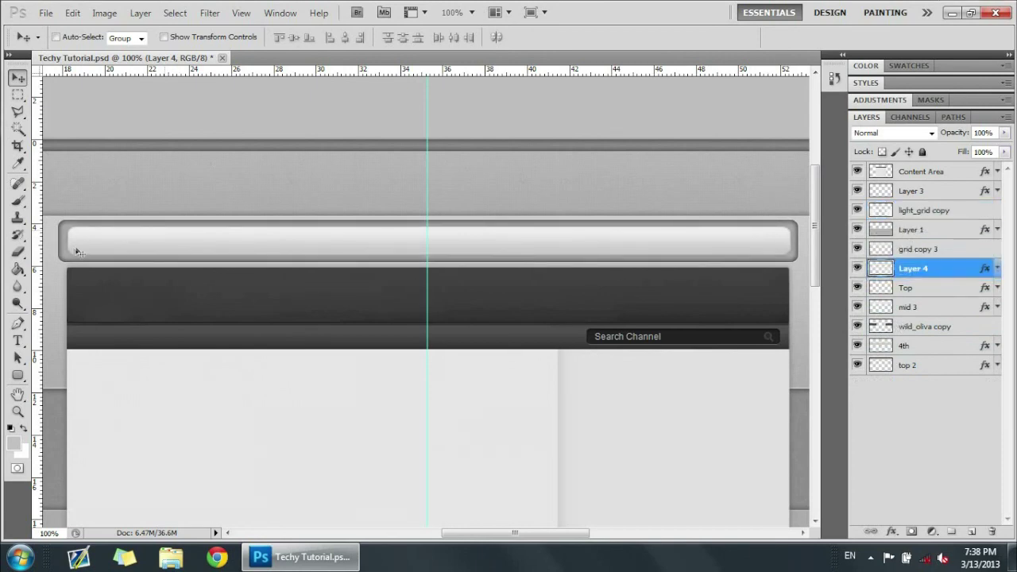
{"action": "double_click", "coordinate": [974, 272]}
{"action": "left_click", "coordinate": [449, 164]}
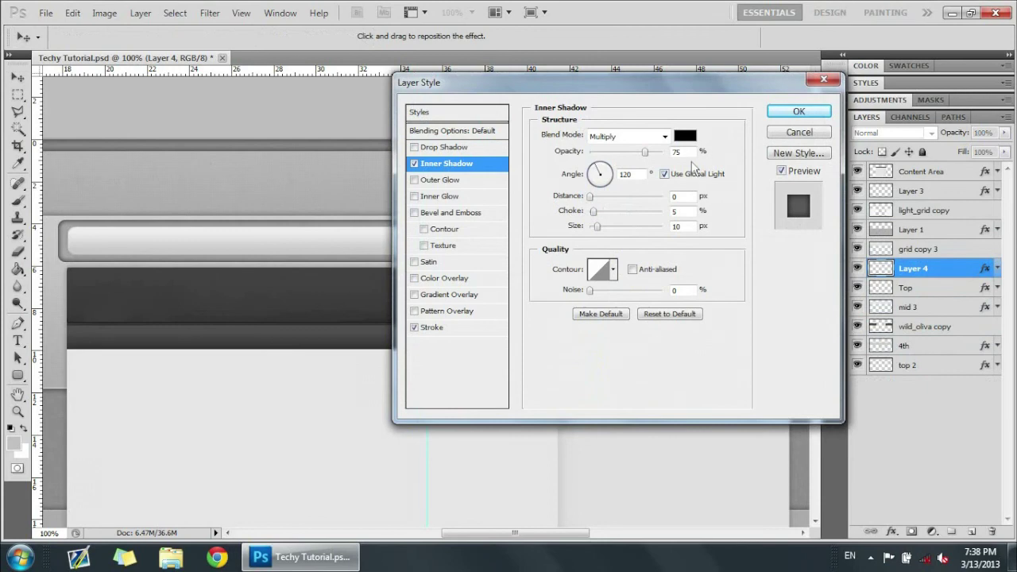
{"action": "key", "text": "Return"}
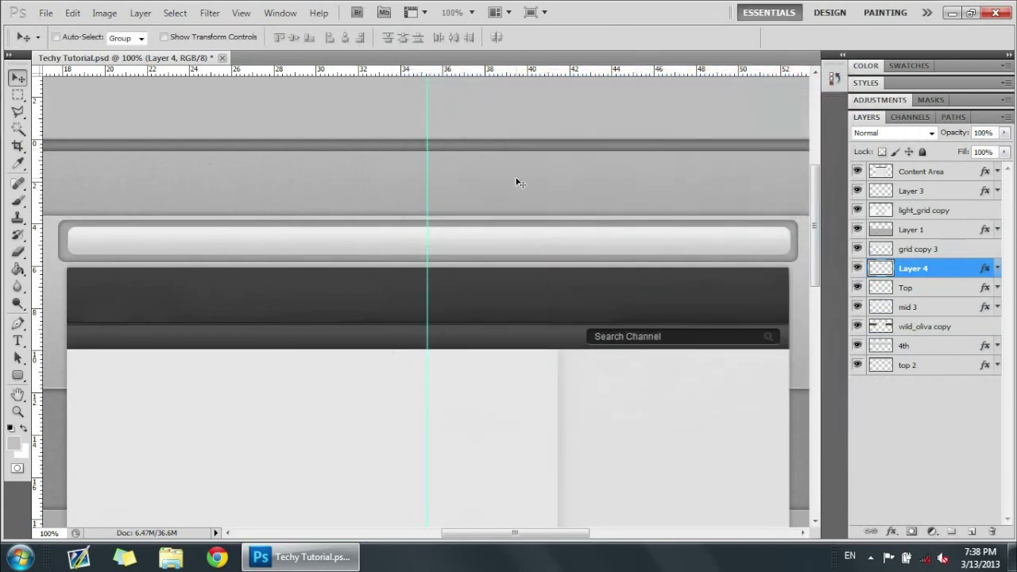
- Examine the whole layout, from the framed rounded bar above the content area down the page, at 66.67% and 50% zoom
{"action": "key", "text": "ctrl+minus"}
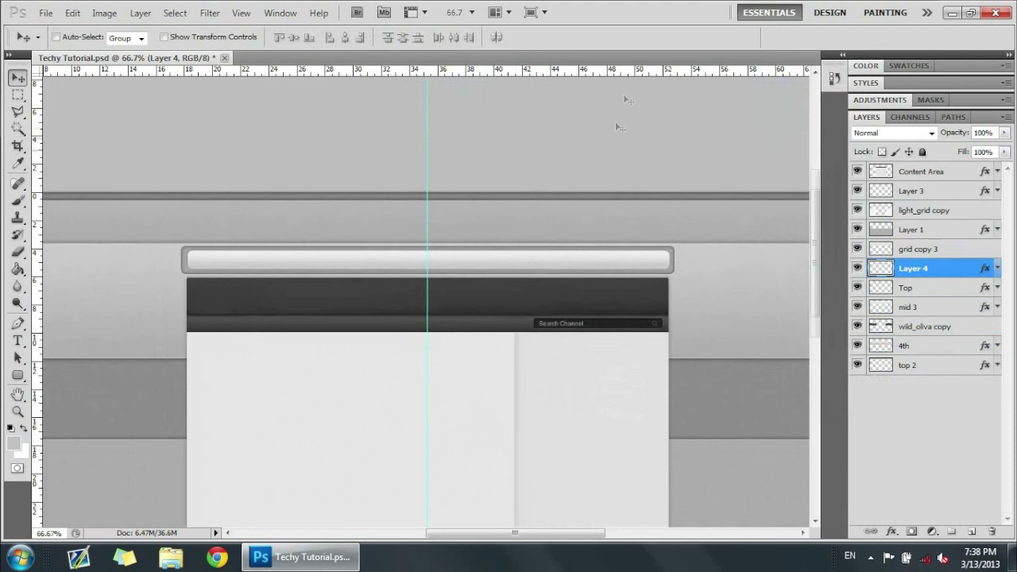
{"action": "scroll", "coordinate": [818, 209], "scroll_direction": "down", "scroll_amount": 3}
{"action": "scroll", "coordinate": [818, 209], "scroll_direction": "up", "scroll_amount": 3}
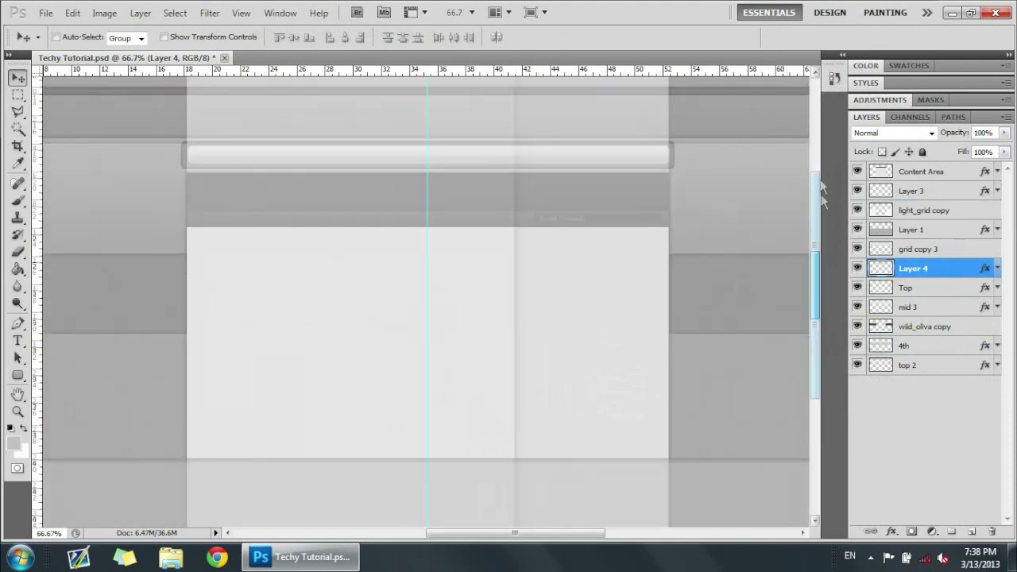
{"action": "scroll", "coordinate": [821, 225], "scroll_direction": "down", "scroll_amount": 5}
{"action": "scroll", "coordinate": [715, 183], "scroll_direction": "up", "scroll_amount": 2}
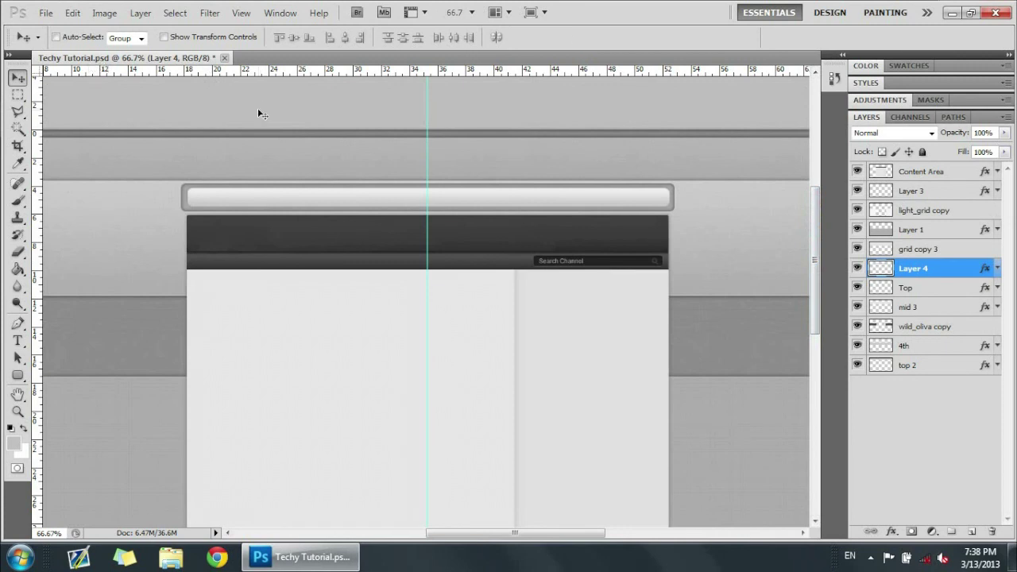
{"action": "left_click_drag", "start_coordinate": [818, 241], "coordinate": [818, 238]}
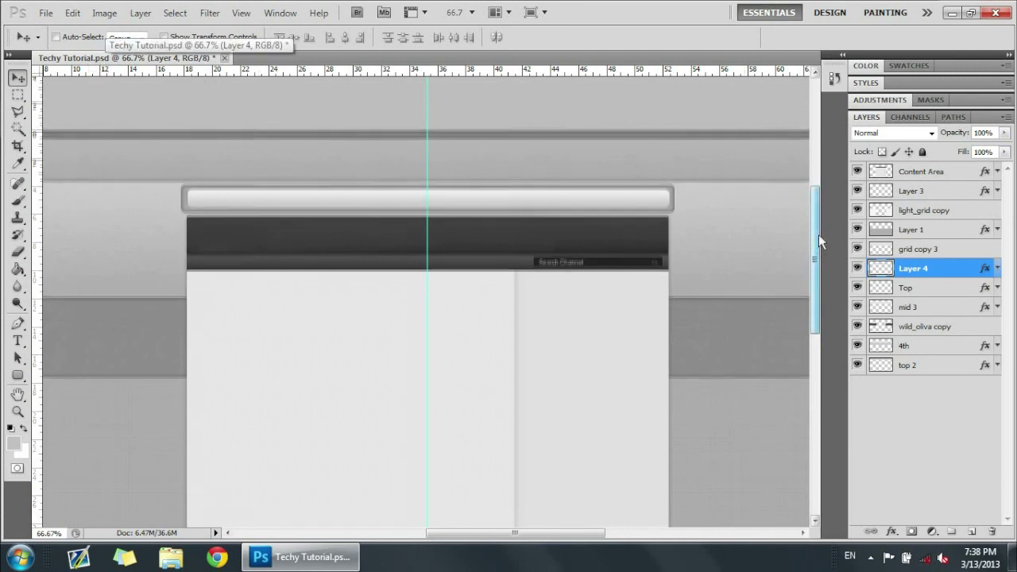
{"action": "scroll", "coordinate": [818, 235], "scroll_direction": "down", "scroll_amount": 4}
{"action": "scroll", "coordinate": [517, 450], "scroll_direction": "up", "scroll_amount": 5}
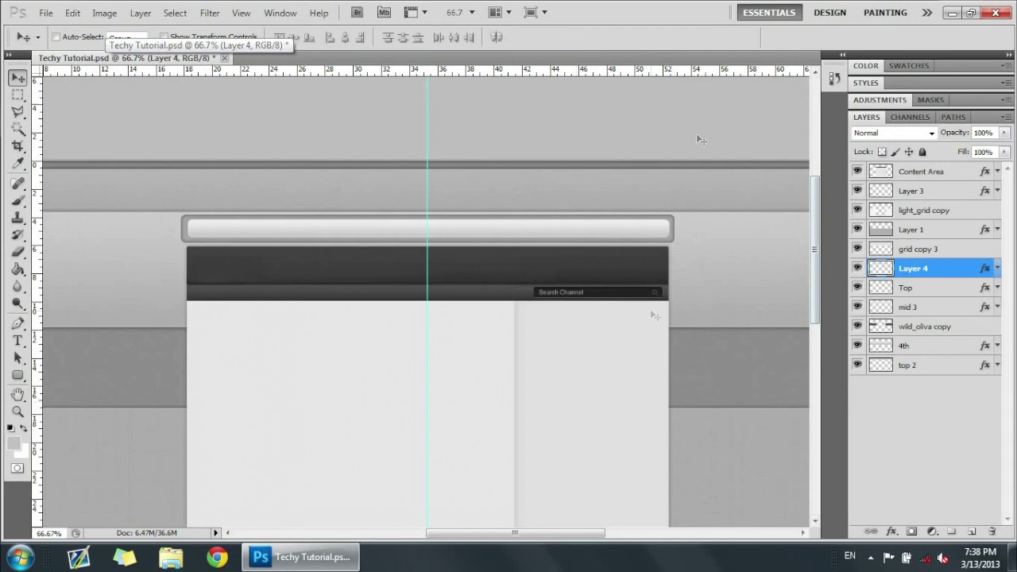
{"action": "left_click_drag", "start_coordinate": [815, 215], "coordinate": [175, 159]}
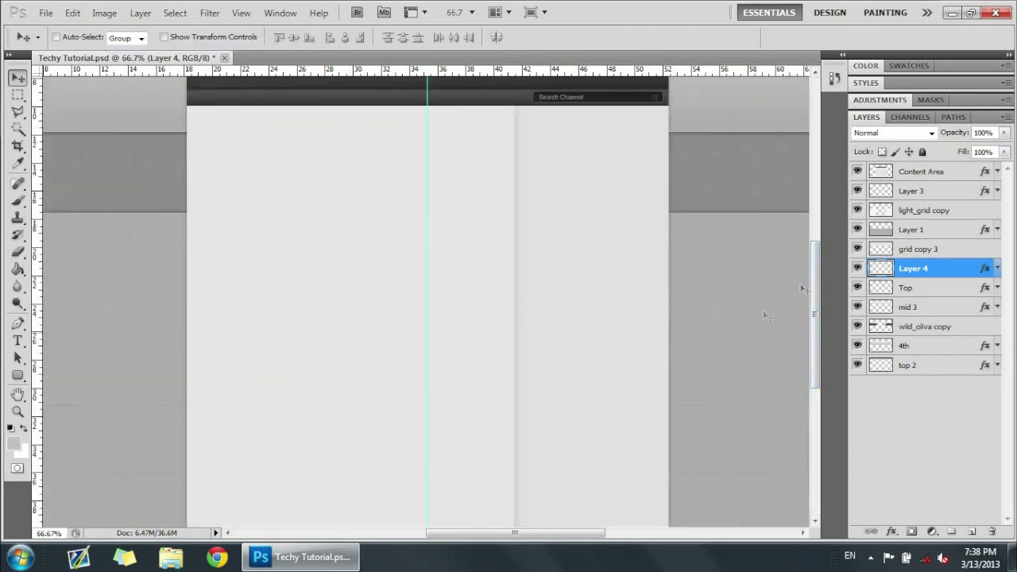
{"action": "left_click_drag", "start_coordinate": [815, 288], "coordinate": [167, 68]}
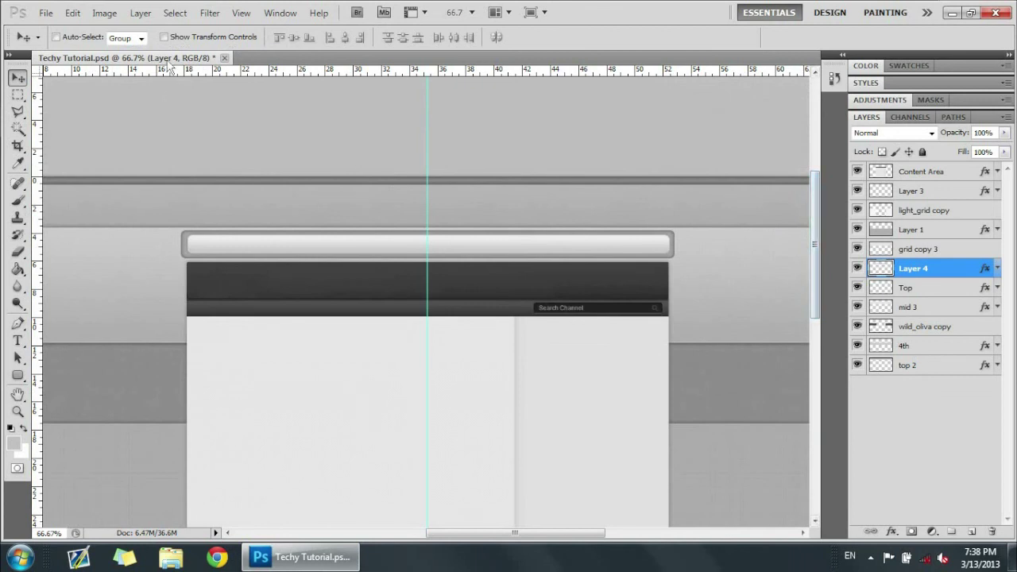
{"action": "key", "text": "ctrl+minus"}
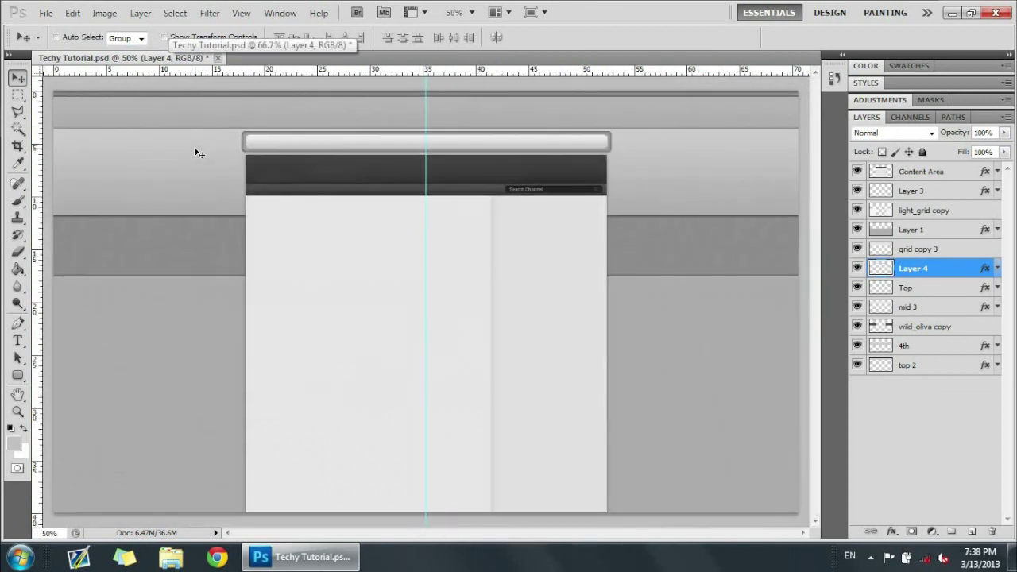